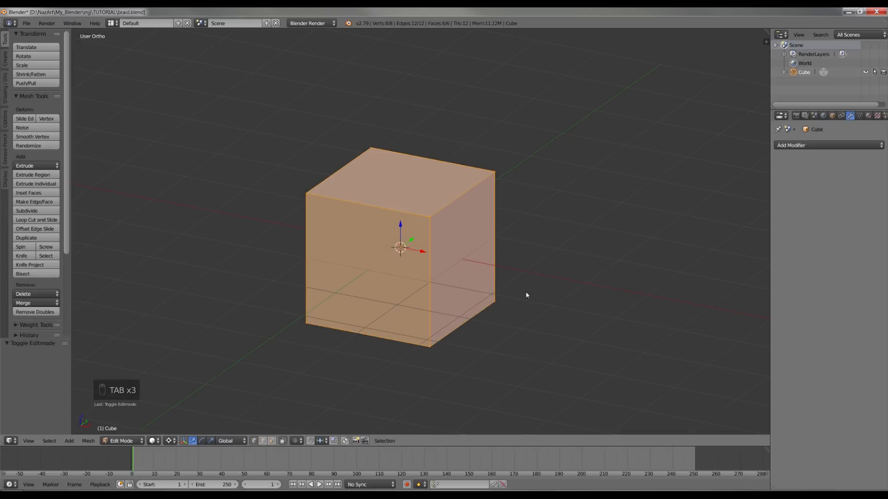
- Merge all of the cube's vertices into one at center and switch to the front view
key(alt+m)
click(504, 291)
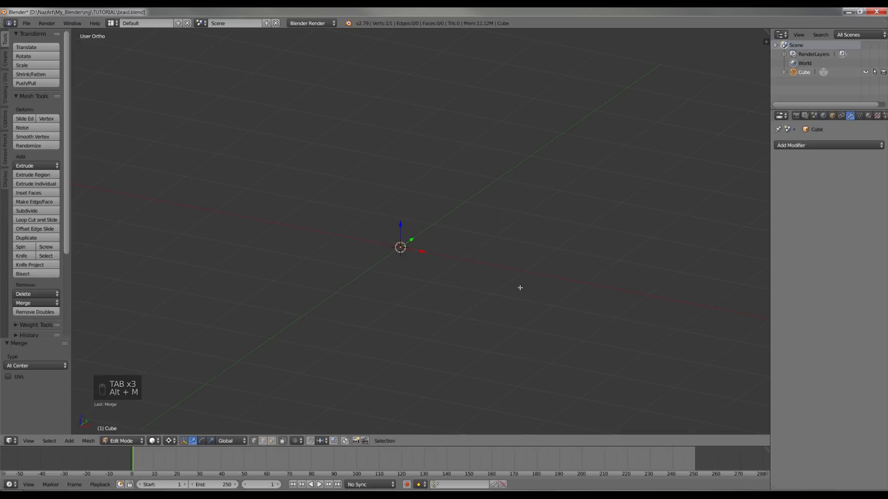
key(KP_1)
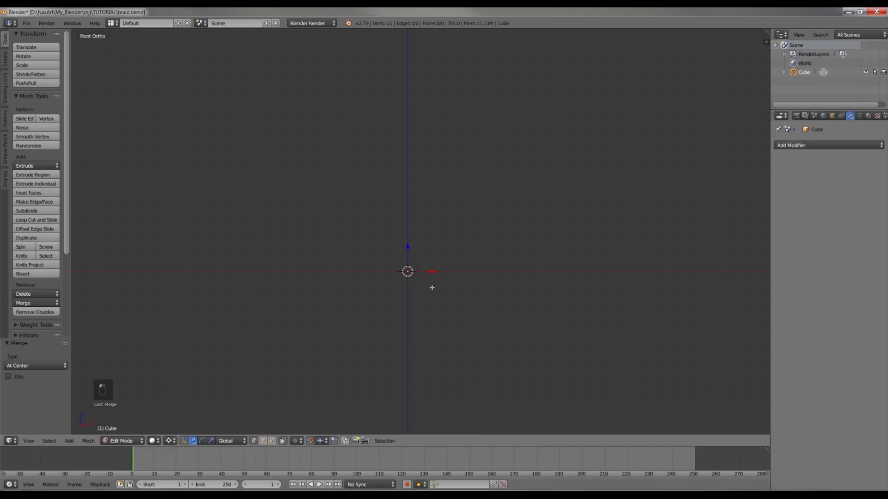
- Extrude the vertex upward three times in 0.3 Z increments, offsetting X by 0.1, then 0, then -0.1
key(e)
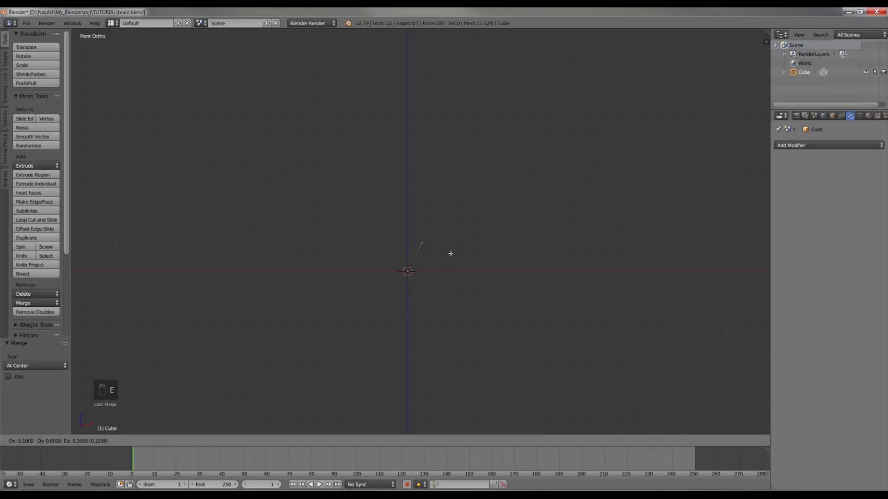
click(453, 241)
key(e)
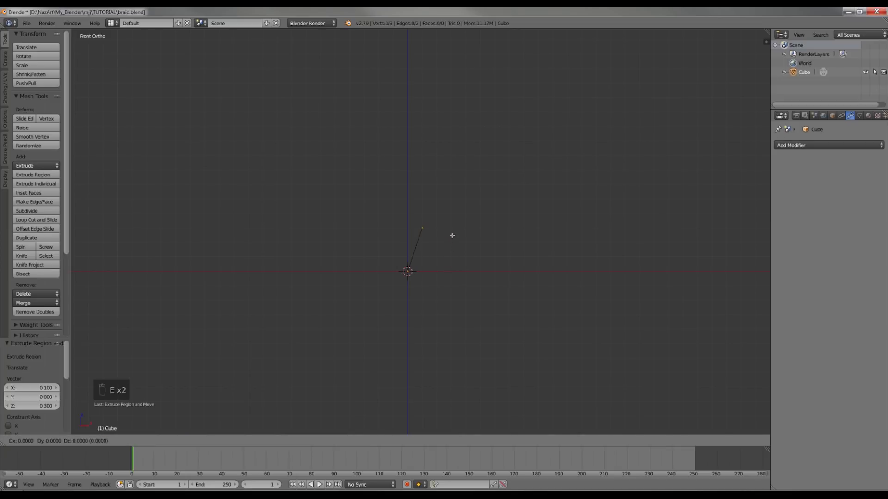
click(454, 194)
key(e)
click(440, 145)
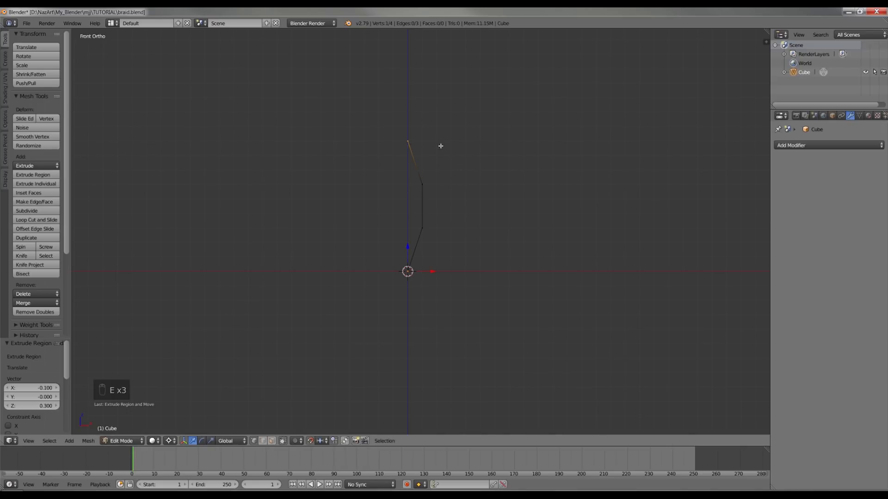
- In the right view, move the upper middle vertex 0.1 along Y and the lower middle vertex -0.1 along Y
key(KP_3)
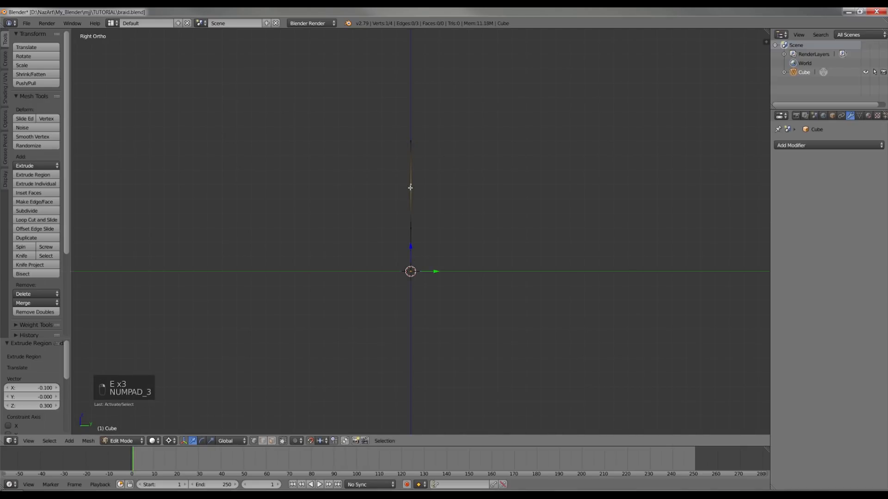
key(g)
click(428, 186)
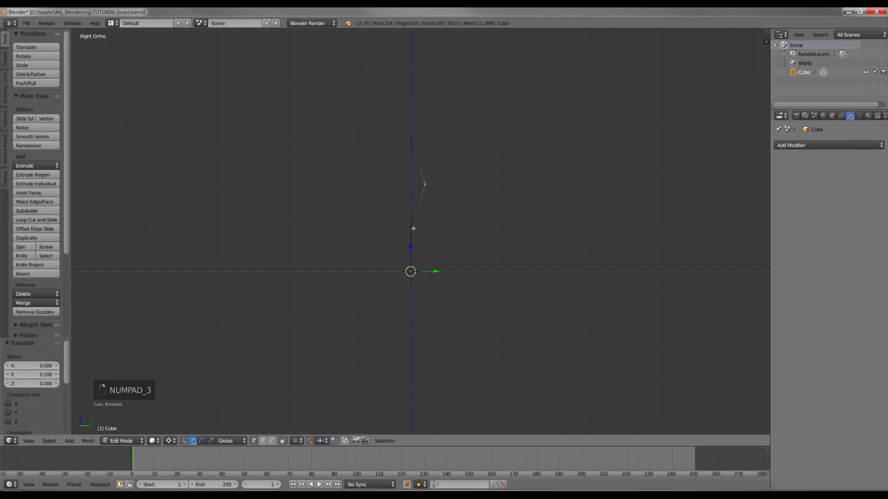
right_click(401, 229)
key(g)
click(398, 228)
- Duplicate the whole edge chain in place and mirror the copy on the global X, Y and Z axes
middle_drag(398, 228, 482, 250)
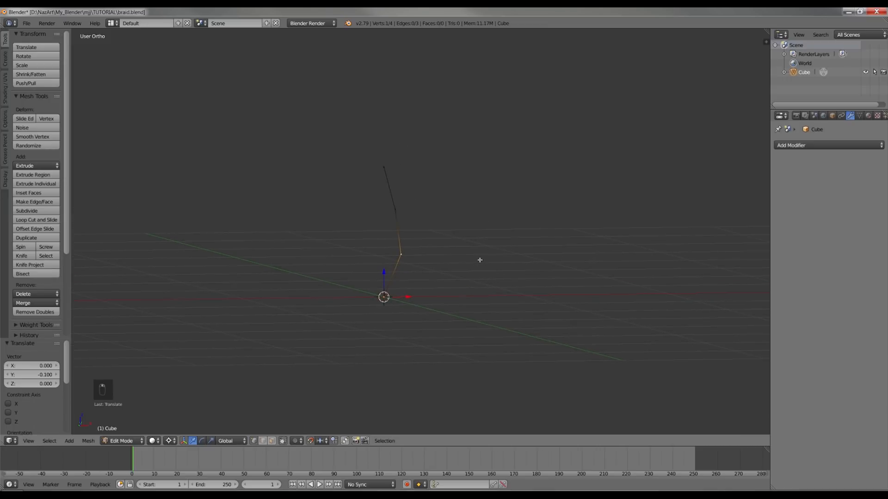
key(a)
key(a)
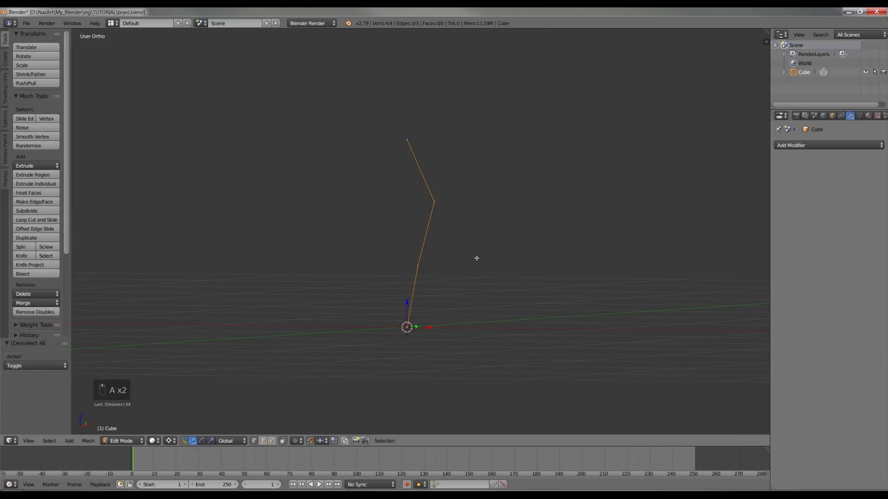
key(KP_1)
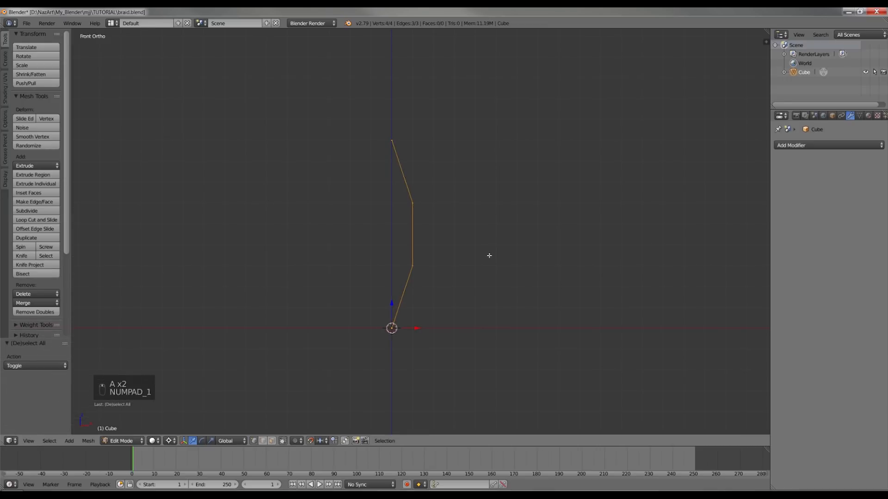
key(shift+d)
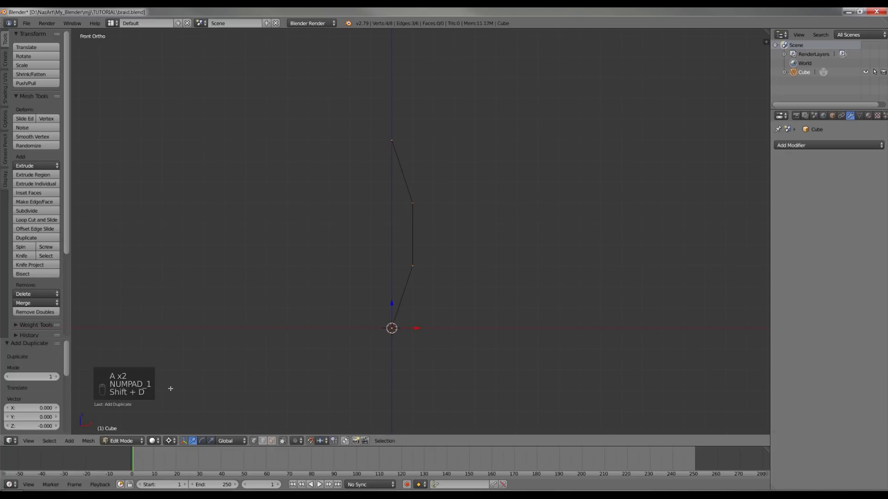
click(89, 442)
mouse_move(113, 391)
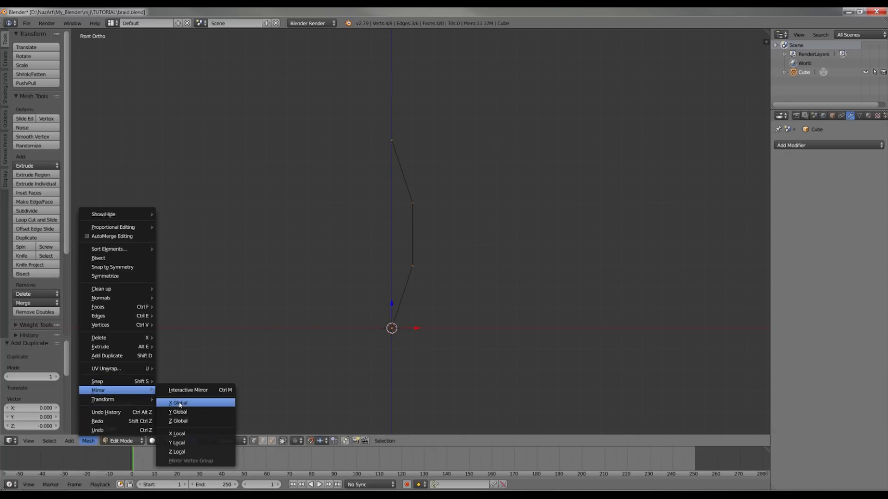
click(183, 405)
click(183, 406)
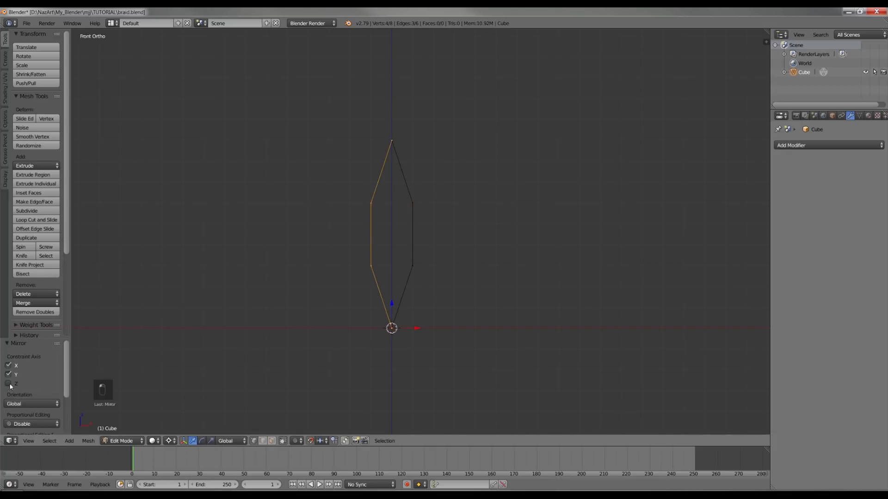
click(10, 385)
- In wireframe display, select the overlapping vertices at the origin and remove doubles to join the two halves into one strand
shift+middle_drag(437, 334, 439, 295)
key(a)
key(z)
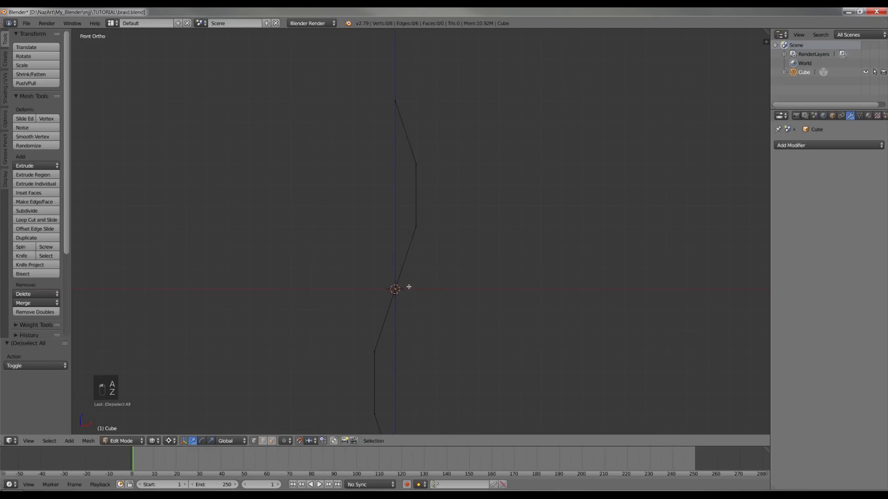
key(c)
click(395, 289)
right_click(394, 289)
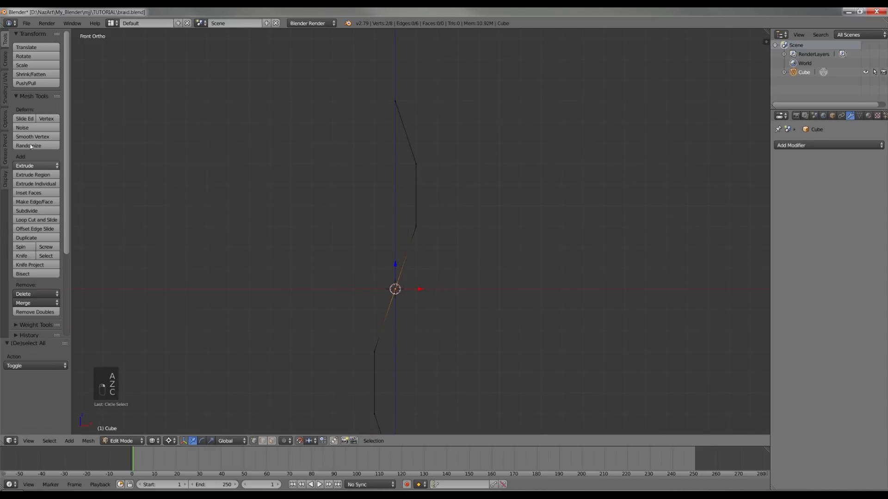
click(24, 310)
key(a)
middle_drag(424, 265, 375, 253)
key(Tab)
key(KP_7)
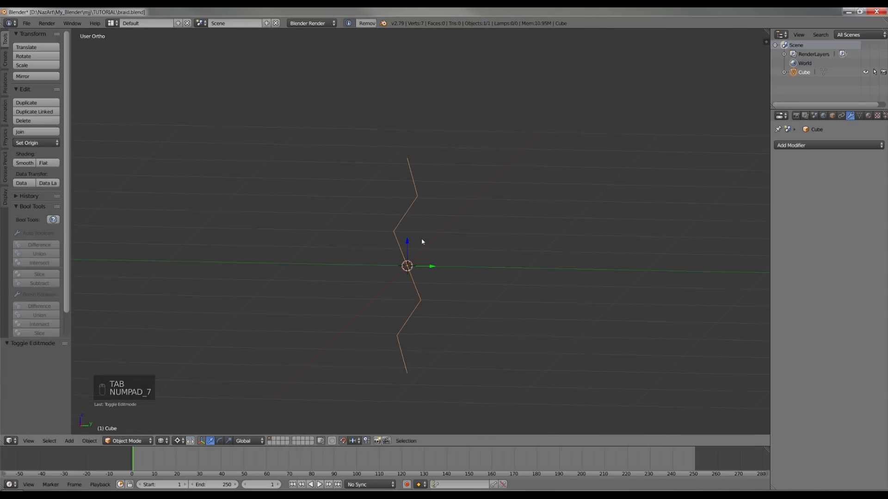
key(KP_1)
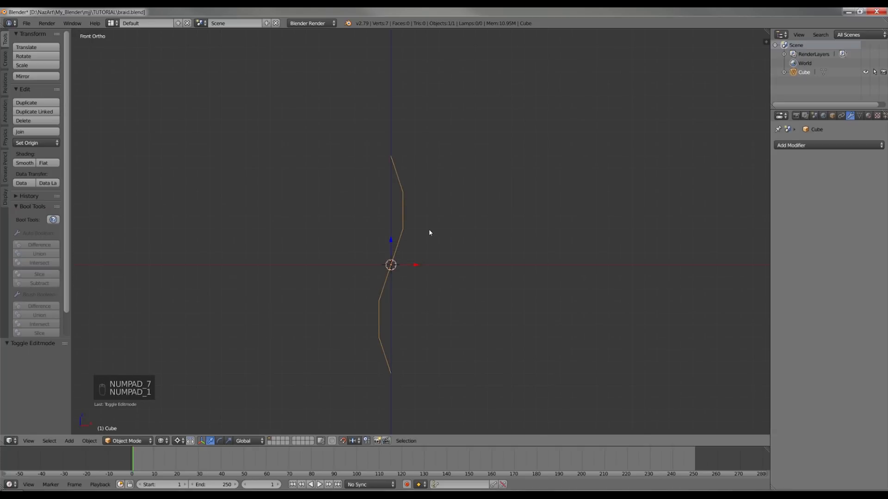
- In Edit Mode, duplicate the whole strand and move the copy up 0.6 along Z
key(Tab)
key(a)
key(a)
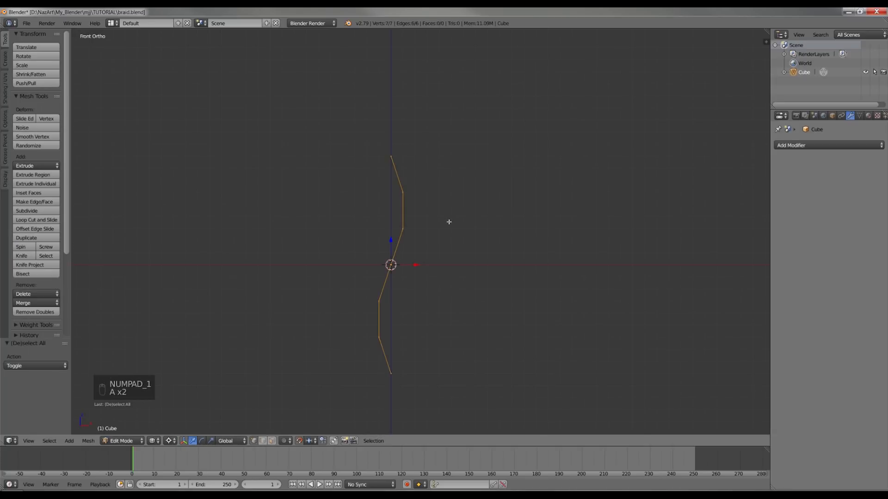
key(shift+d)
right_click(449, 222)
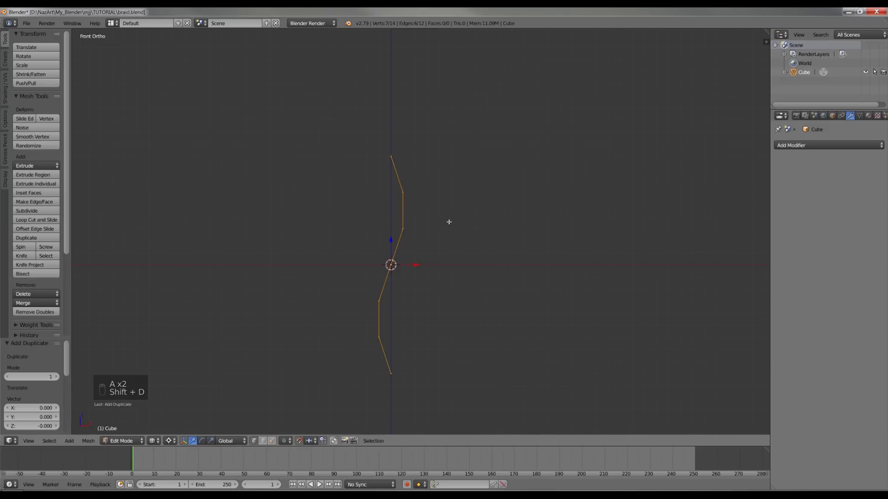
key(g)
key(z)
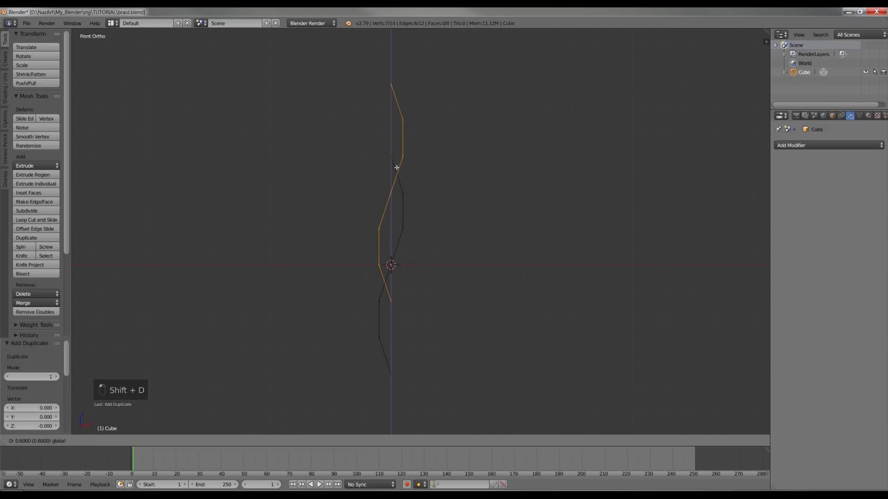
click(409, 164)
- Duplicate the second strand and raise the new copy along Z by the same spacing as the first two strands
key(shift+d)
right_click(434, 157)
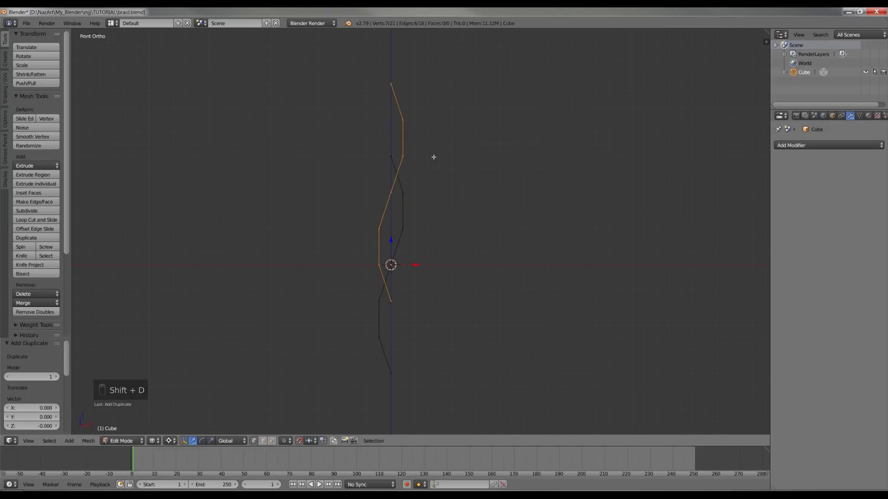
drag(395, 235, 383, 153)
middle_drag(432, 174, 512, 269)
- Leave Edit Mode and snap the 3D cursor to the center
key(a)
key(a)
key(a)
key(Tab)
key(shift+s)
click(505, 238)
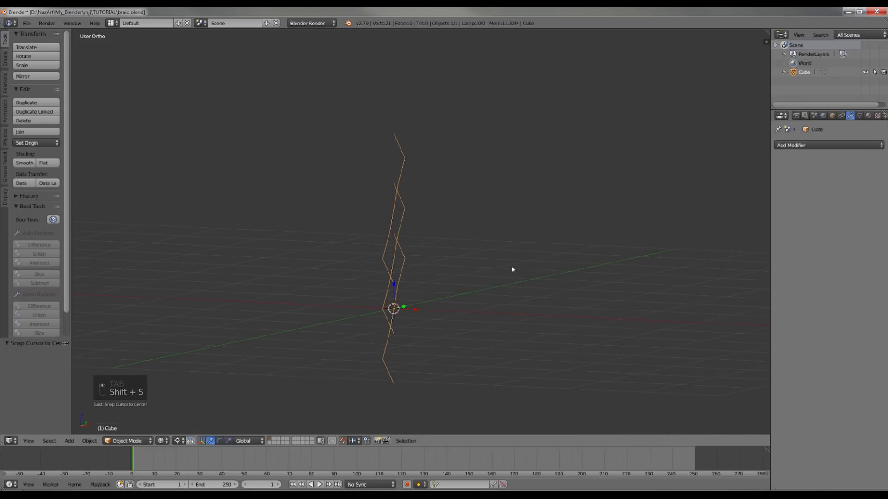
- Add an Array modifier to the strands with a relative offset of 0 in X and Y and 0.6 in Z
click(823, 145)
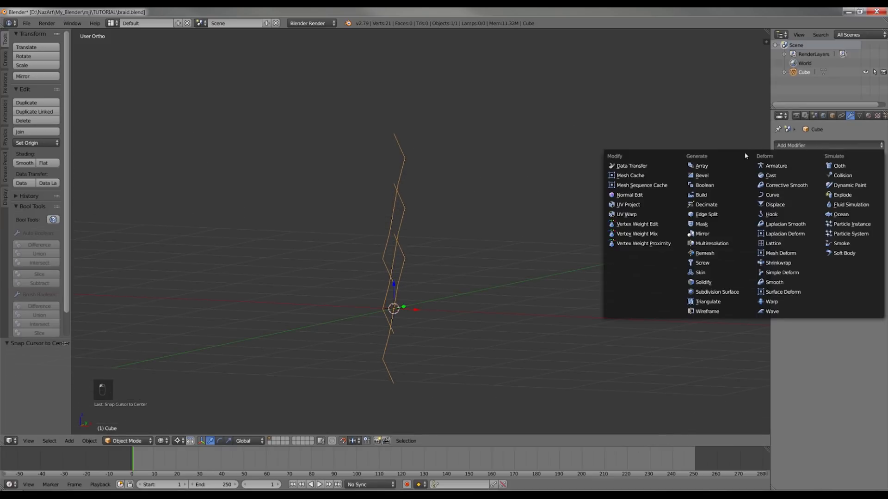
click(713, 168)
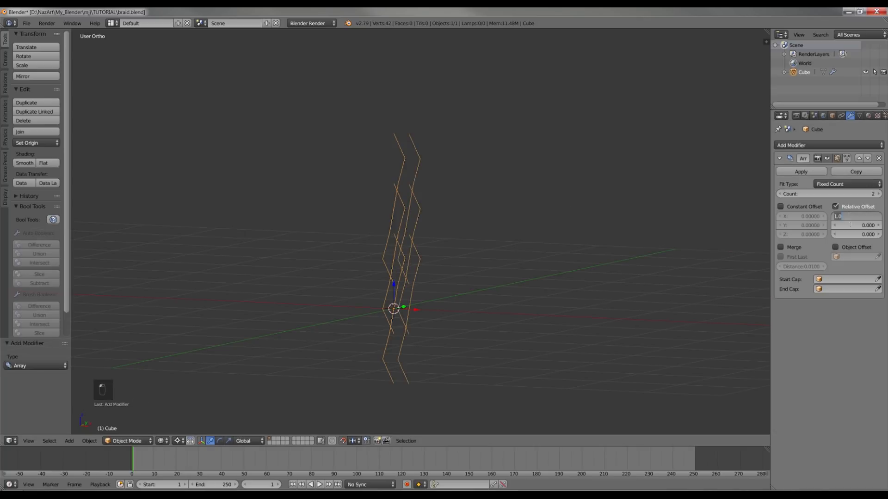
key(Return)
key(BackSpace)
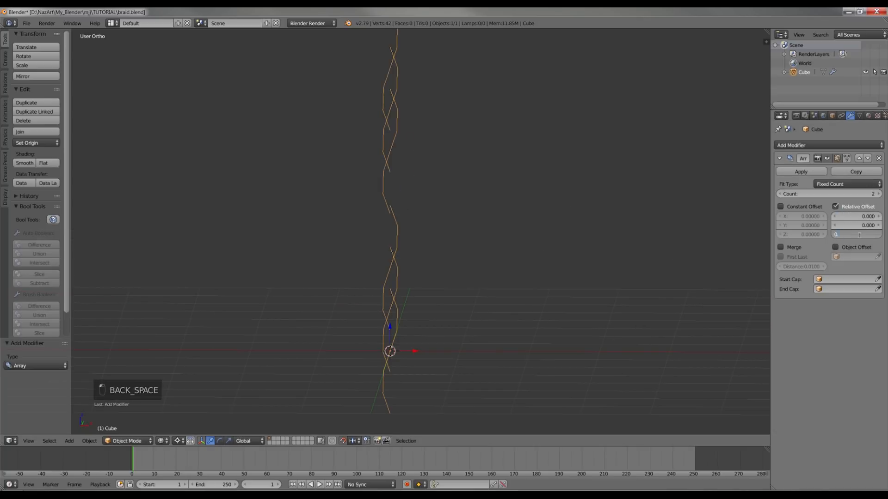
text(6)
key(Return)
- Enable Merge on the array, set its count to 5, and apply the modifier
middle_drag(545, 197, 578, 202)
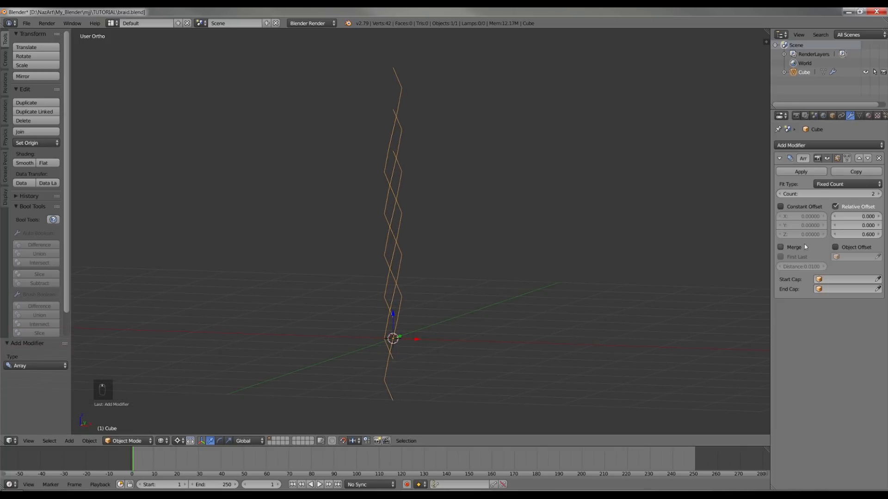
scroll(602, 172, down, 2)
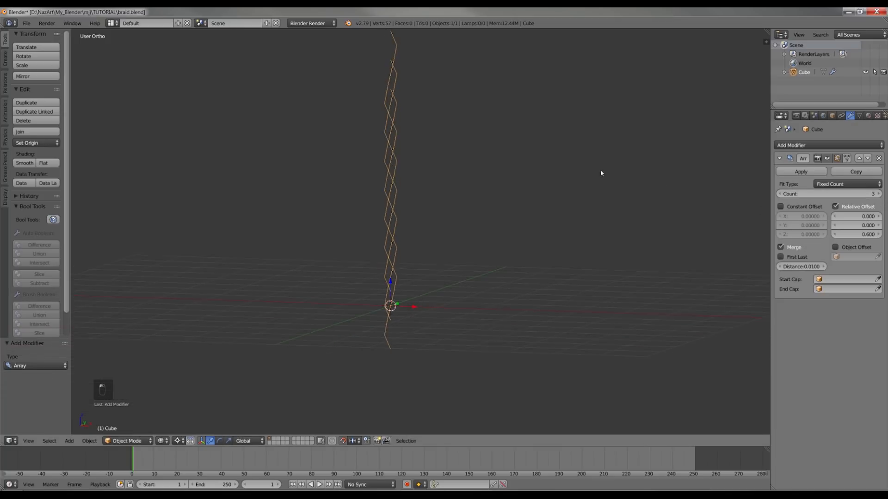
shift+middle_drag(602, 172, 594, 242)
click(878, 194)
click(877, 194)
click(877, 194)
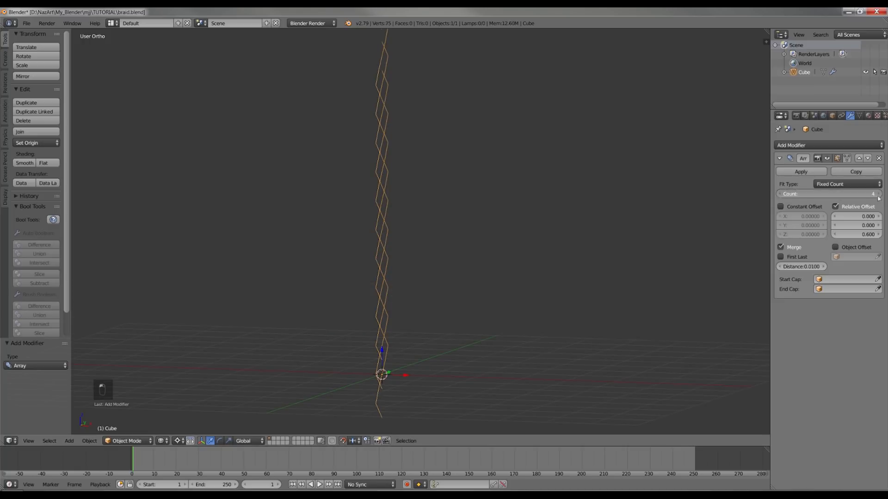
scroll(437, 187, down, 2)
scroll(483, 183, down, 1)
middle_drag(437, 186, 424, 212)
scroll(476, 212, up, 1)
key(KP_1)
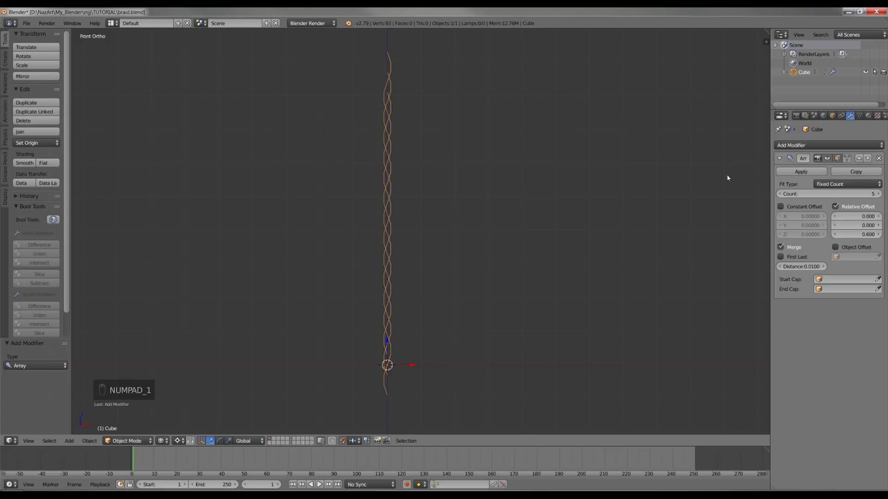
click(801, 171)
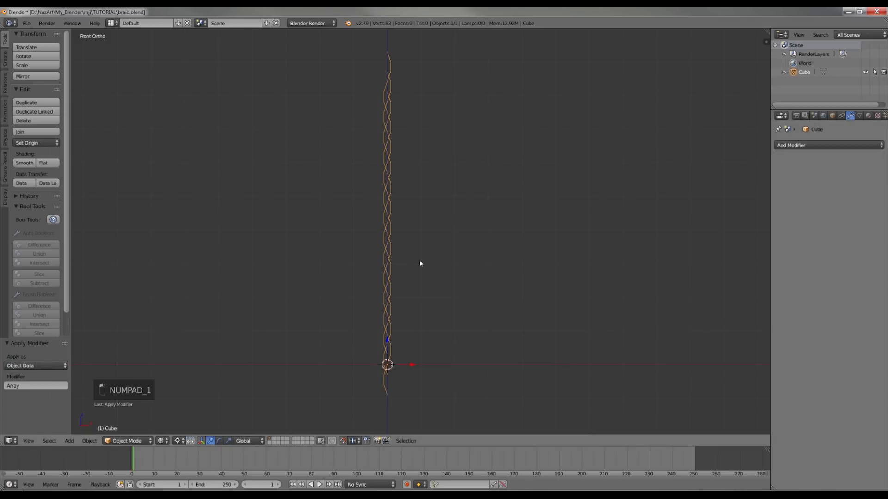
- In Edit Mode, circle-select the uneven vertices at the braid's lower end and rip them from the rest of the strands
shift+middle_drag(420, 264, 412, 272)
key(Tab)
shift+middle_drag(389, 414, 384, 341)
scroll(383, 305, up, 2)
shift+middle_drag(382, 293, 401, 282)
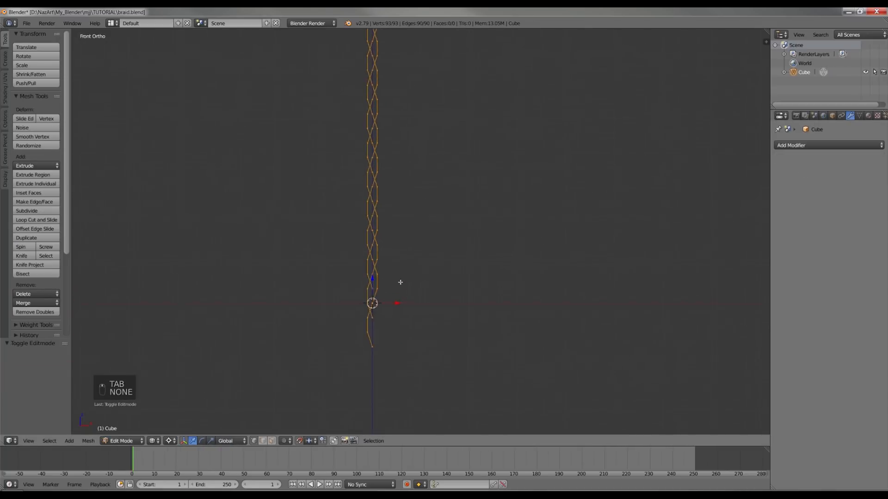
scroll(401, 281, up, 4)
shift+middle_drag(365, 326, 400, 274)
right_click(401, 260)
key(c)
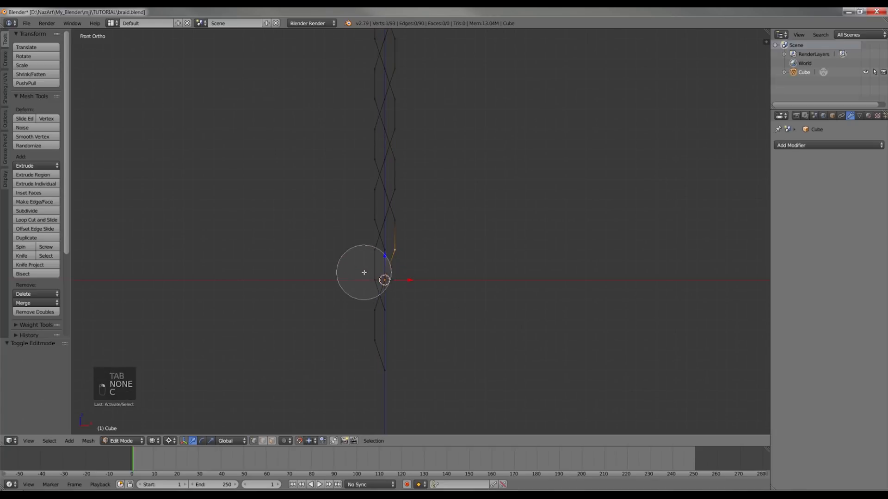
drag(364, 272, 383, 387)
right_click(446, 256)
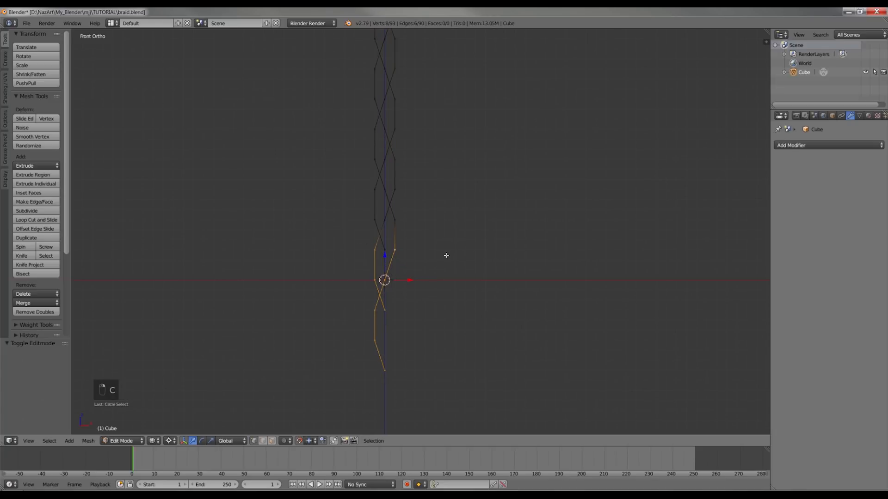
key(v)
click(429, 309)
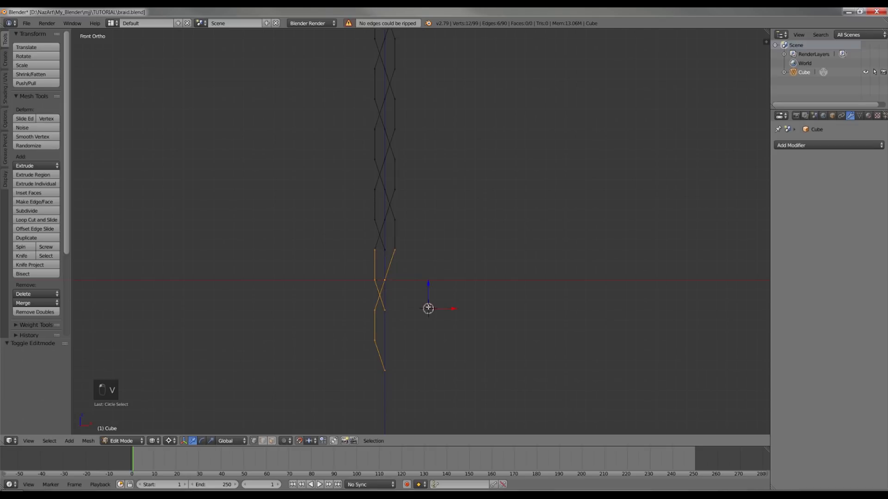
- Move the ripped lower section straight up along Z to the braid's upper end so the strand ends line up
scroll(440, 230, down, 3)
shift+middle_drag(440, 222, 442, 307)
scroll(428, 264, down, 1)
shift+middle_drag(426, 260, 426, 358)
scroll(425, 354, down, 2)
shift+middle_drag(415, 315, 392, 368)
drag(390, 404, 396, 353)
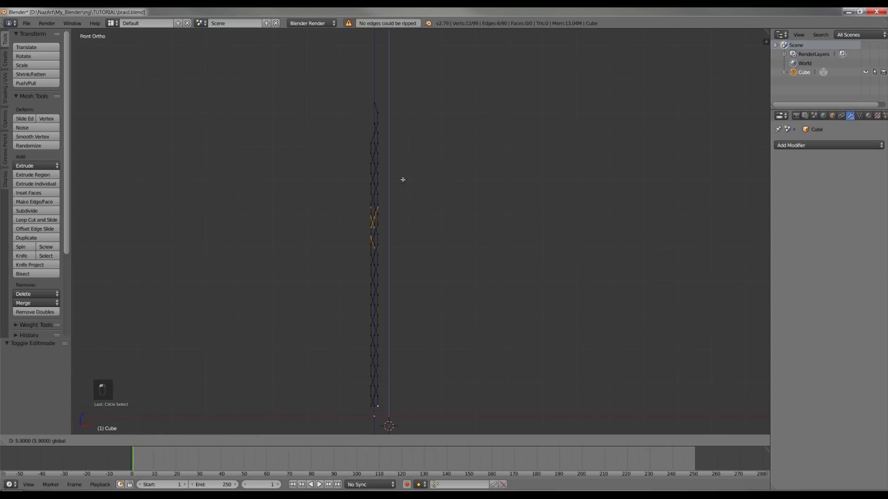
drag(403, 105, 402, 102)
shift+middle_drag(402, 110, 402, 186)
scroll(388, 228, up, 10)
shift+middle_drag(258, 194, 280, 379)
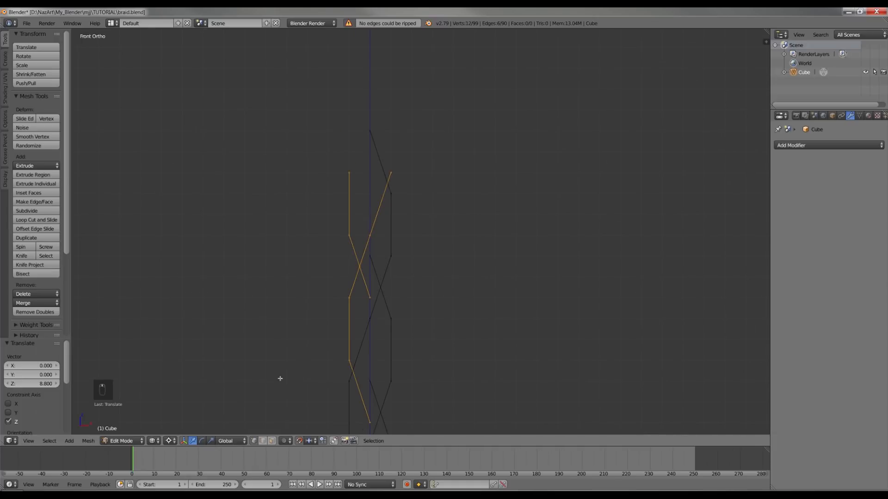
drag(368, 269, 377, 229)
scroll(407, 210, down, 3)
- Select all the braid's vertices, remove the doubles, and return to Object Mode in front view
key(a)
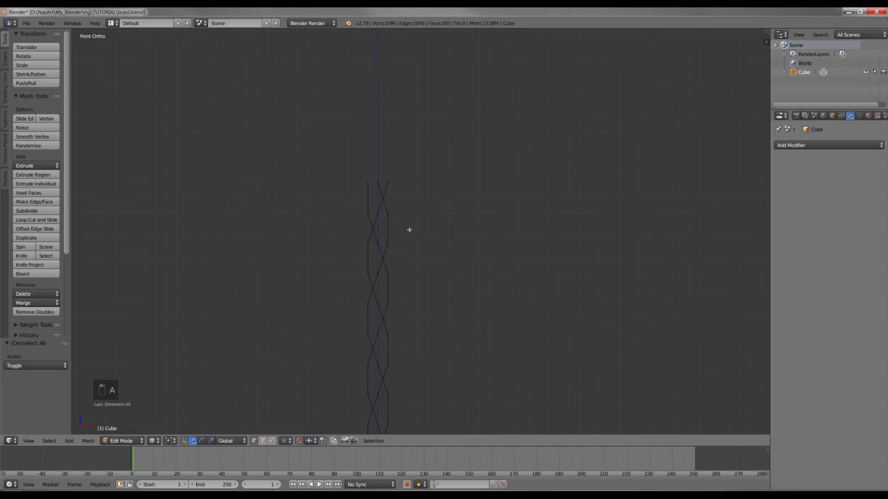
key(a)
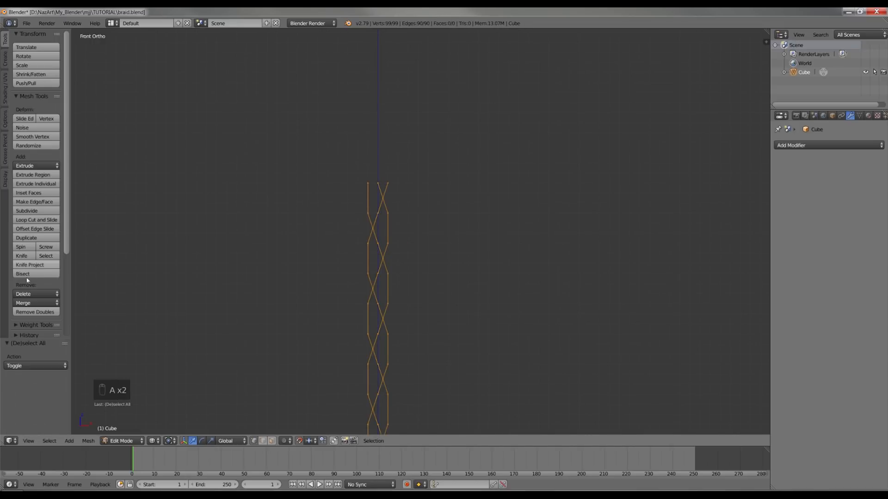
scroll(27, 280, down, 3)
click(35, 256)
scroll(396, 275, down, 7)
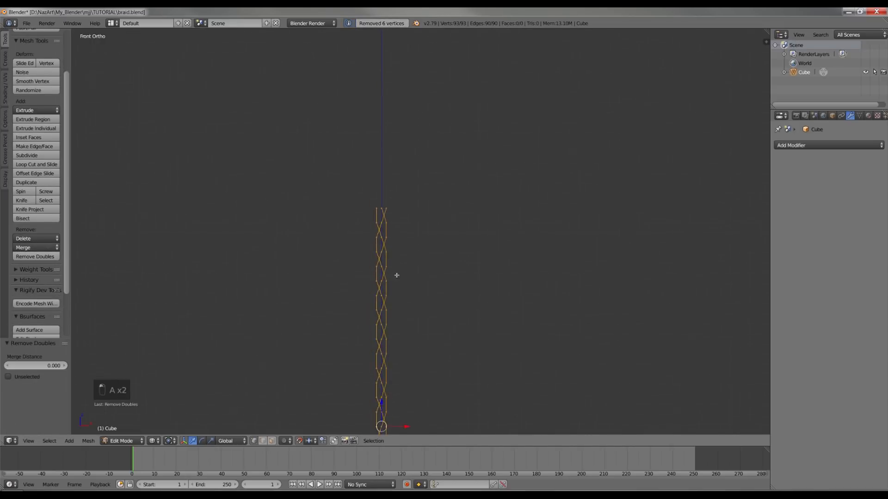
shift+middle_drag(461, 297, 461, 170)
key(Tab)
key(KP_1)
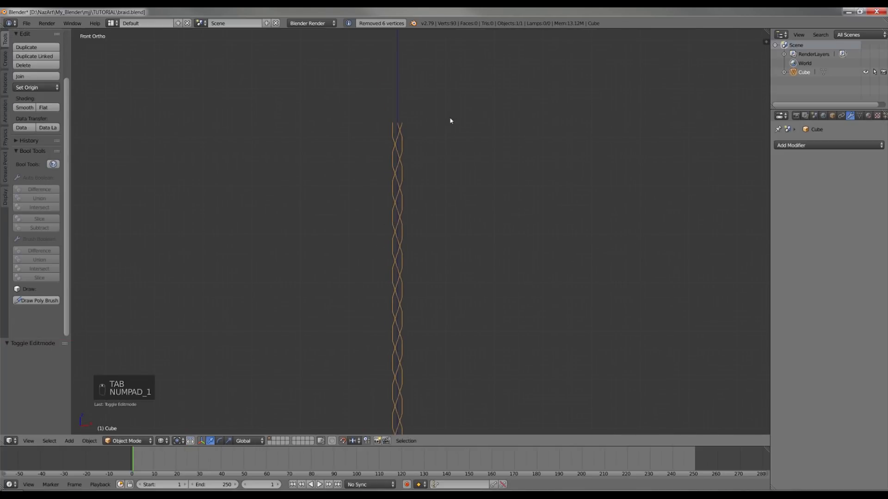
- Snap the 3D cursor to the middle vertex at the braid's upper end and set the object's origin to the cursor
key(Tab)
scroll(424, 196, up, 2)
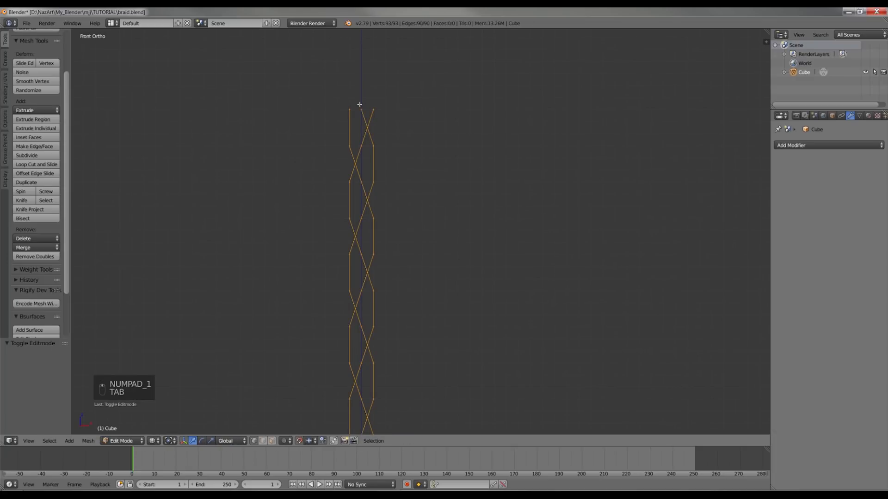
right_click(361, 109)
key(shift+s)
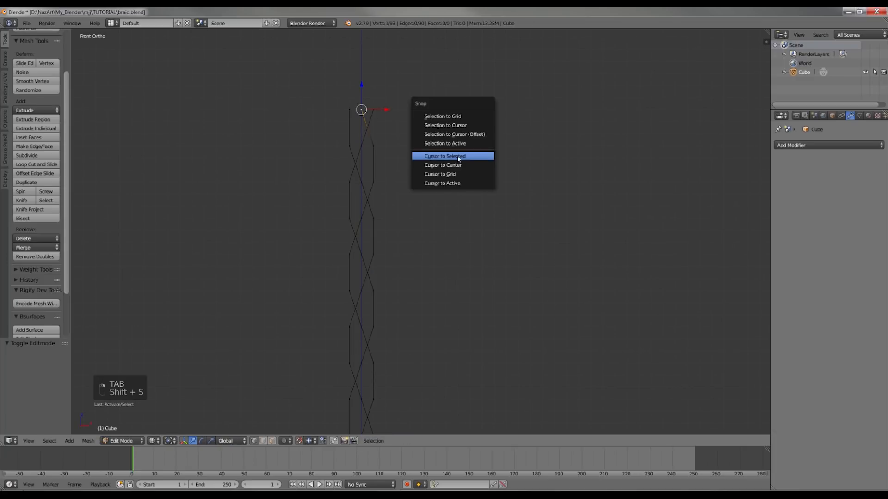
click(458, 158)
key(Tab)
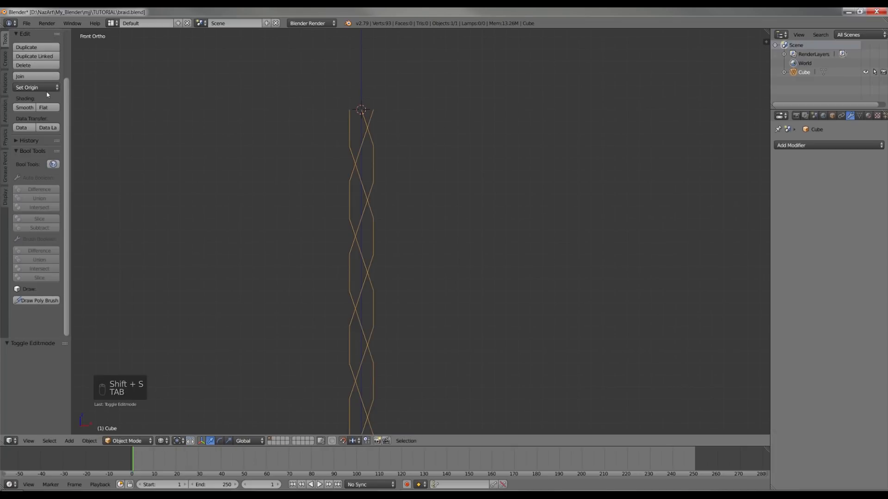
click(35, 88)
click(41, 118)
scroll(389, 231, down, 4)
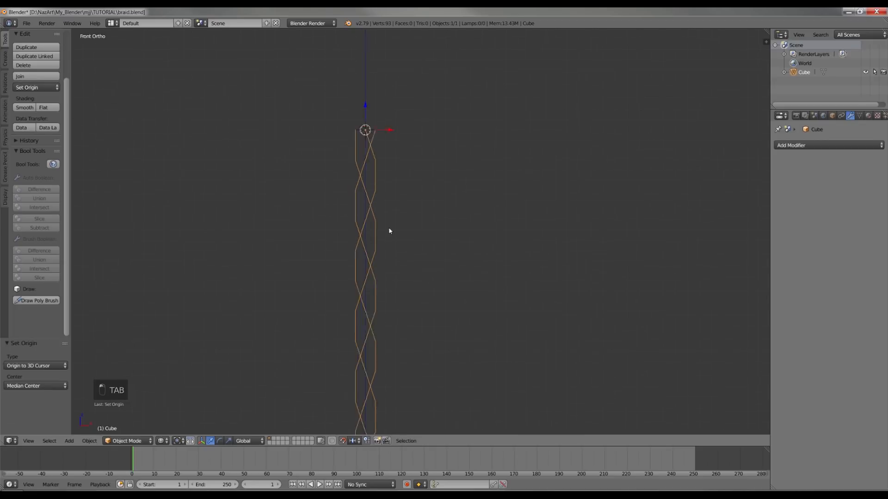
- Lower the whole braid by 0.3 along Z
shift+middle_drag(426, 180, 438, 66)
scroll(417, 108, down, 2)
scroll(397, 95, up, 1)
drag(396, 94, 401, 101)
middle_drag(416, 155, 482, 202)
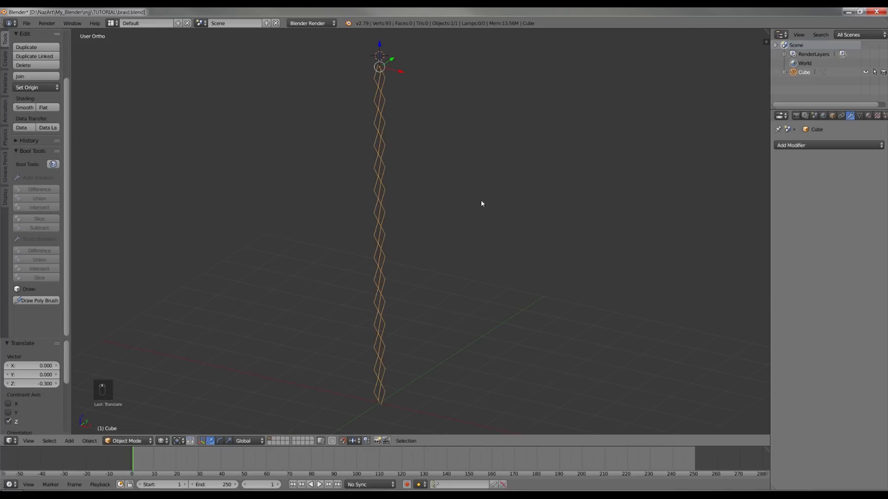
mouse_move(553, 213)
middle_down()
mouse_move(527, 200)
mouse_move(563, 194)
mouse_move(559, 207)
middle_up()
- Convert the braid mesh to a curve and snap the 3D cursor back to the center
key(alt+c)
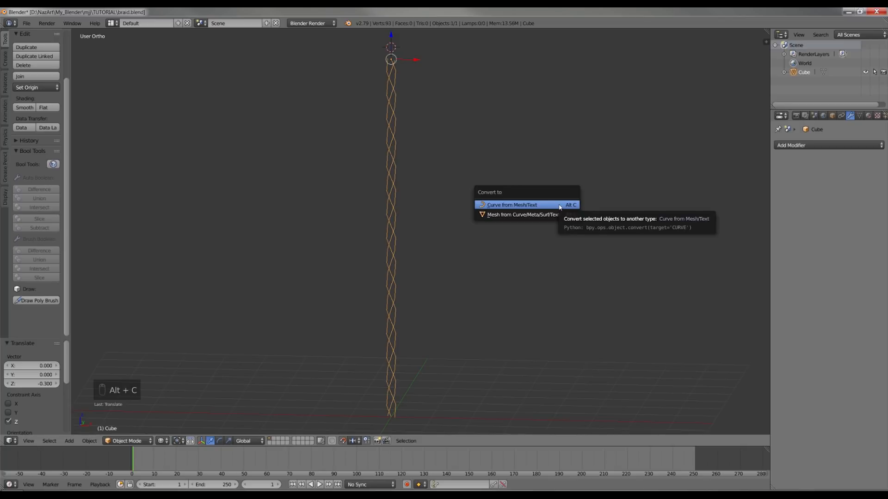
click(560, 204)
key(shift+c)
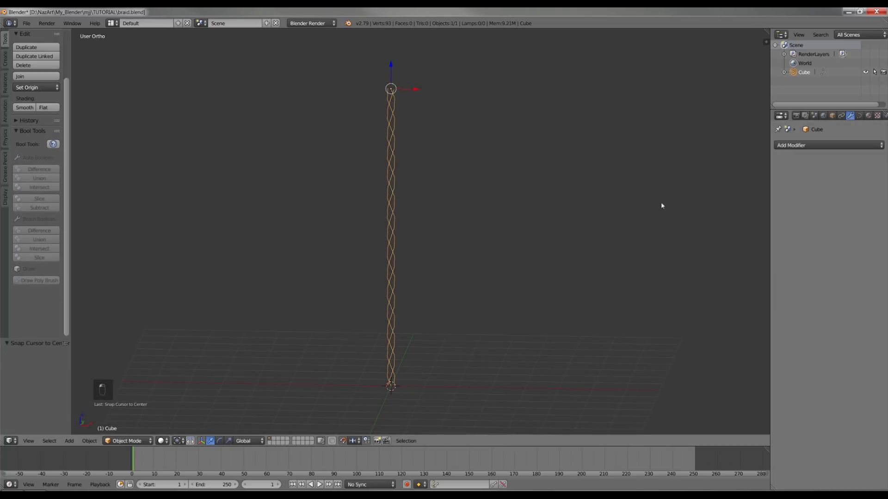
- Set the curve's fill to Full, with a bevel depth of 0.094 and a bevel resolution of 3
click(859, 115)
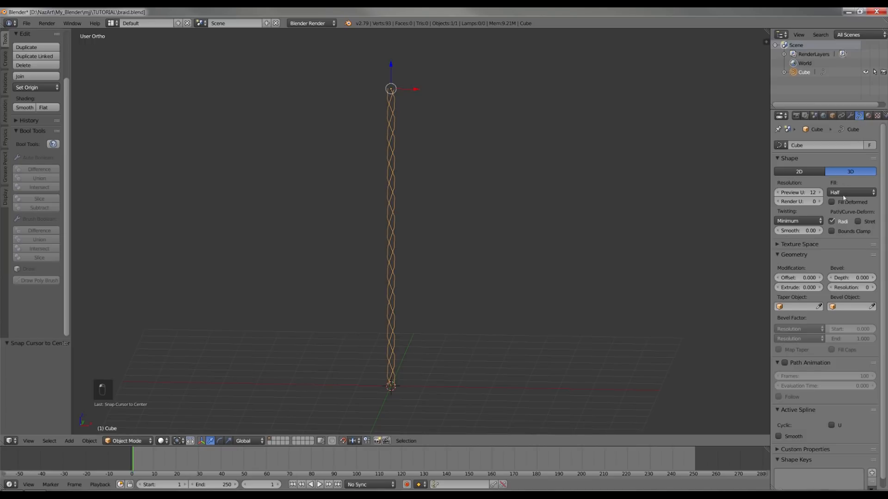
click(847, 193)
click(836, 183)
drag(848, 279, 868, 279)
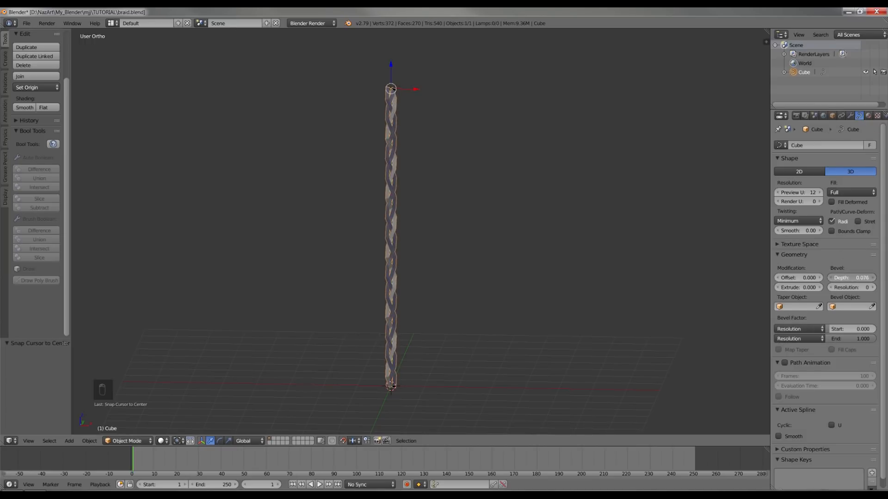
click(871, 288)
click(871, 288)
click(872, 288)
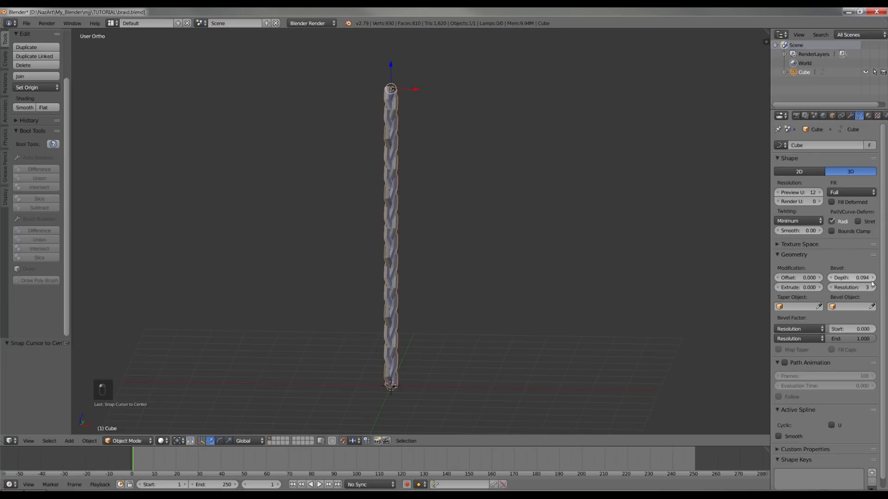
- Shade the braid smooth and add a Subdivision Surface modifier
scroll(513, 212, up, 4)
click(24, 108)
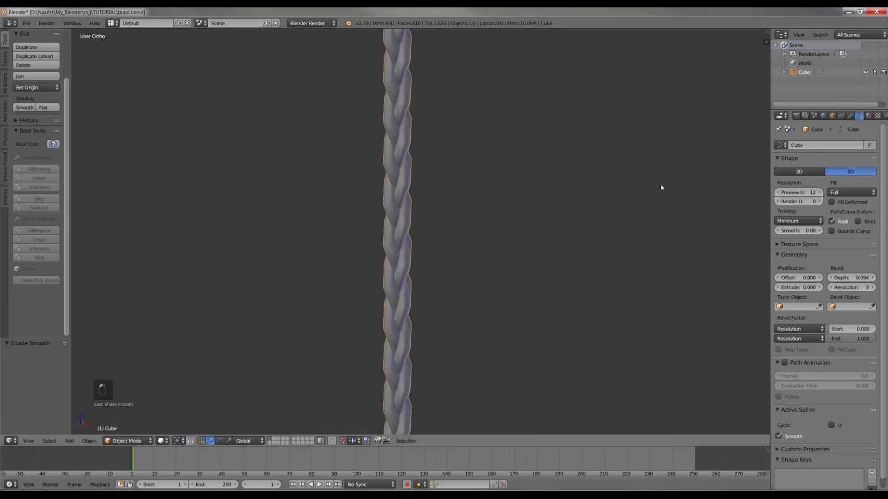
click(850, 116)
click(821, 147)
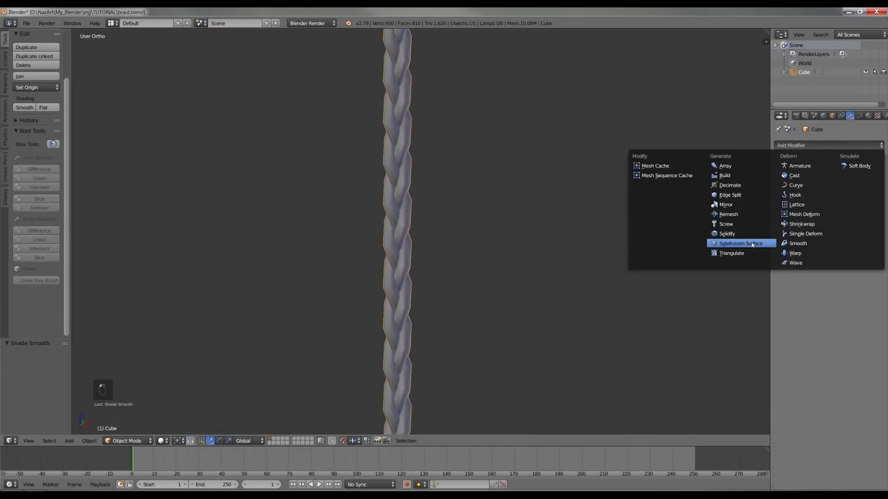
click(740, 244)
scroll(555, 176, down, 3)
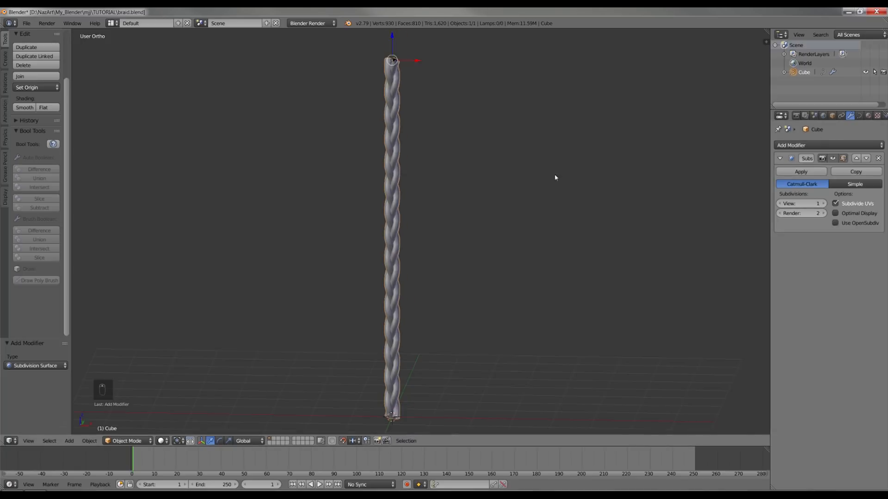
- In Edit Mode, circle-select the control points near the braid's lower end and smooth them several times
shift+middle_drag(535, 238, 533, 172)
key(KP_1)
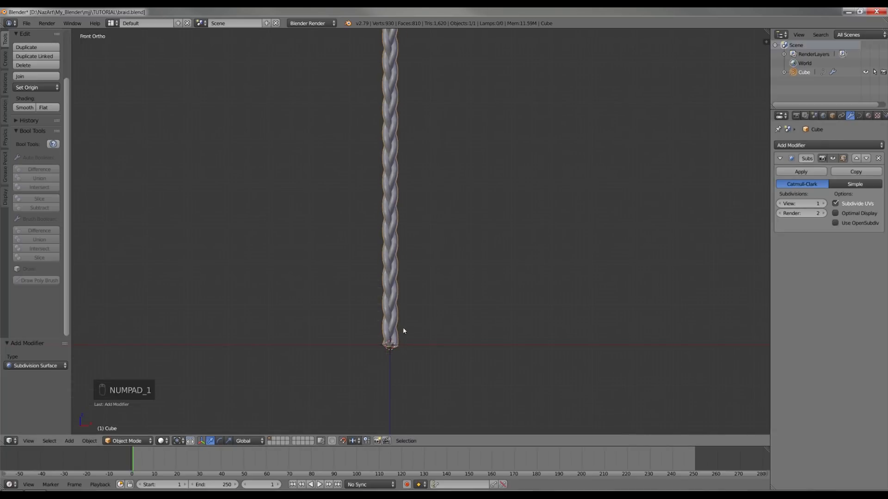
scroll(401, 251, up, 5)
key(Tab)
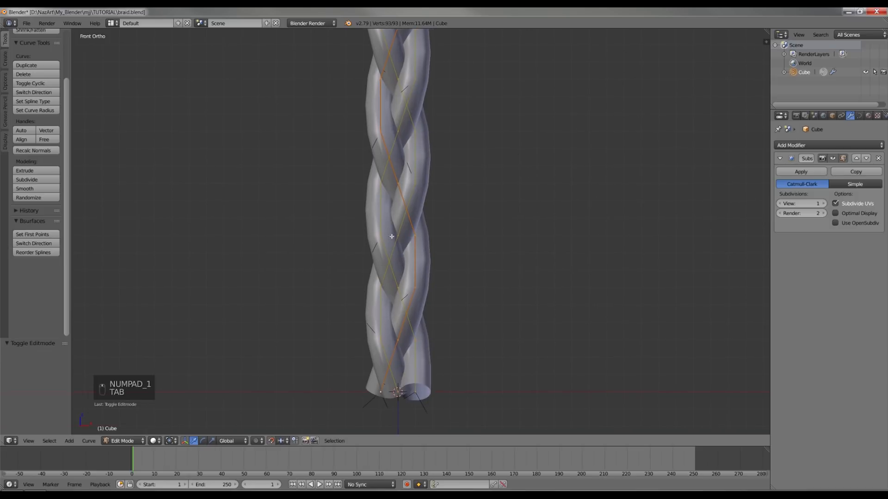
key(c)
right_click(406, 406)
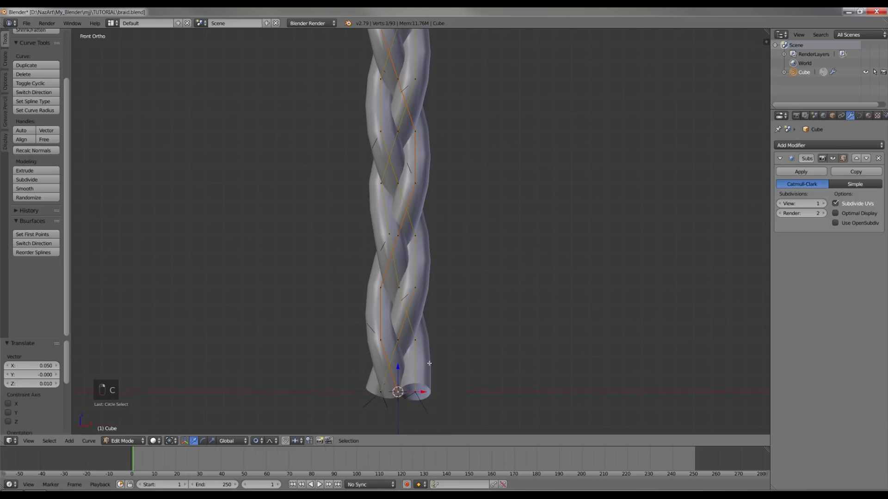
scroll(429, 362, down, 4)
key(c)
right_click(409, 323)
scroll(433, 328, up, 4)
key(c)
mouse_move(429, 329)
mouse_down()
mouse_move(388, 337)
mouse_move(431, 377)
mouse_up()
right_click(432, 376)
key(w)
click(507, 328)
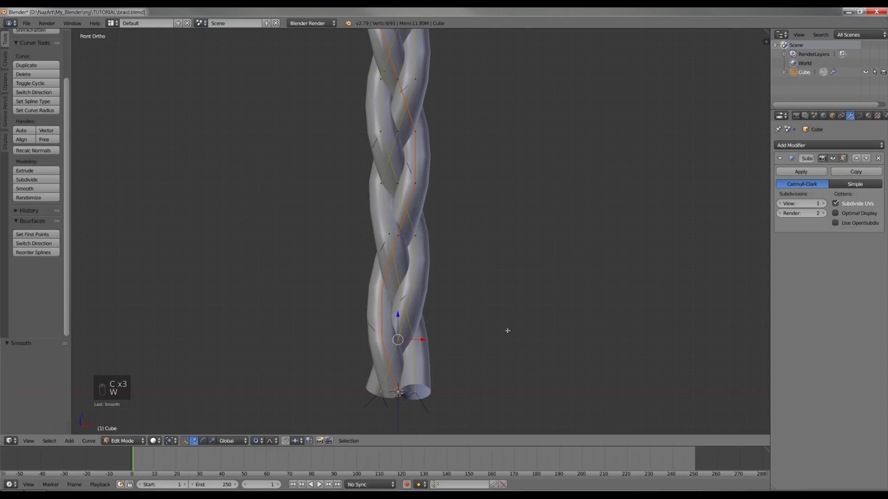
shift+middle_drag(507, 331, 500, 311)
key(w)
click(484, 308)
key(w)
click(483, 307)
key(w)
click(483, 307)
key(w)
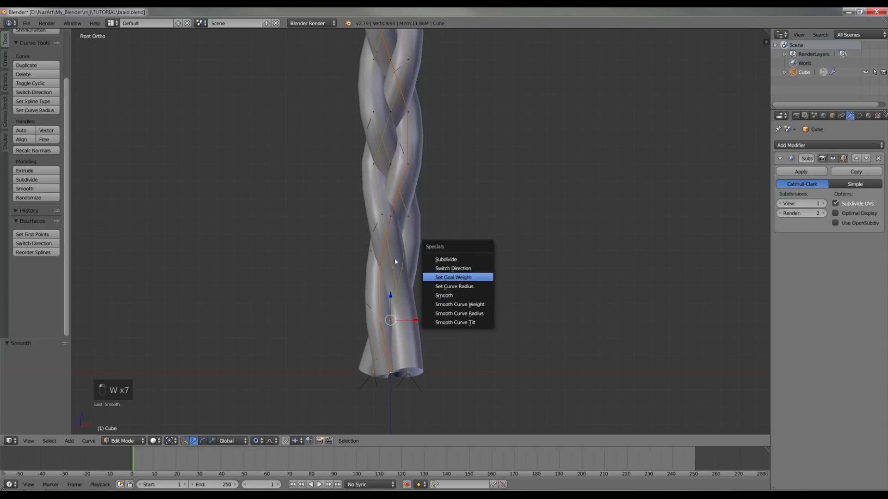
- Pull the control points at the lower end apart with proportional editing so the three strands begin to separate
right_drag(402, 262, 412, 257)
right_drag(407, 374, 389, 383)
mouse_move(380, 321)
right_down()
mouse_move(360, 323)
mouse_move(382, 331)
right_up()
scroll(389, 330, down, 6)
middle_drag(382, 332, 289, 340)
right_drag(325, 301, 309, 309)
right_drag(321, 382, 310, 384)
middle_drag(310, 370, 404, 368)
scroll(412, 231, up, 1)
right_drag(414, 220, 400, 210)
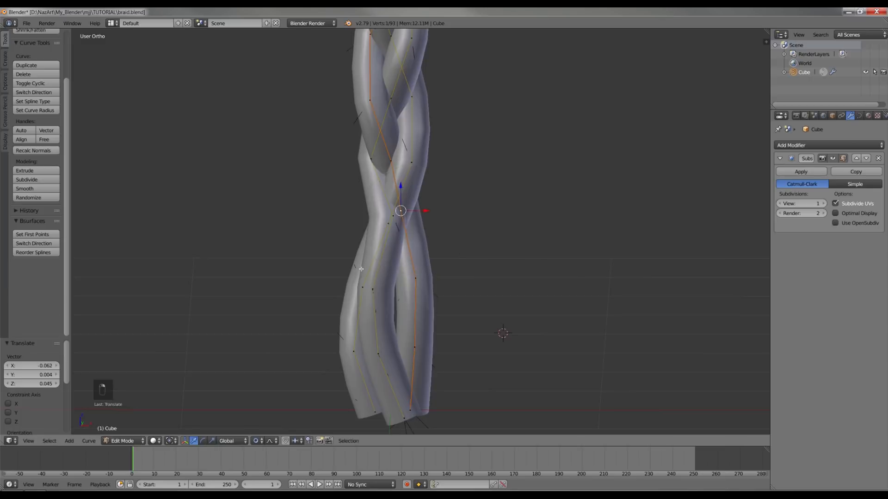
- Reposition the control points around the lowest crossing from several angles, checking the shape in Object Mode
middle_drag(361, 269, 353, 266)
right_drag(404, 342, 415, 353)
key(Tab)
key(Tab)
middle_drag(404, 278, 356, 280)
right_drag(331, 225, 326, 211)
middle_drag(326, 259, 315, 269)
right_drag(295, 314, 326, 269)
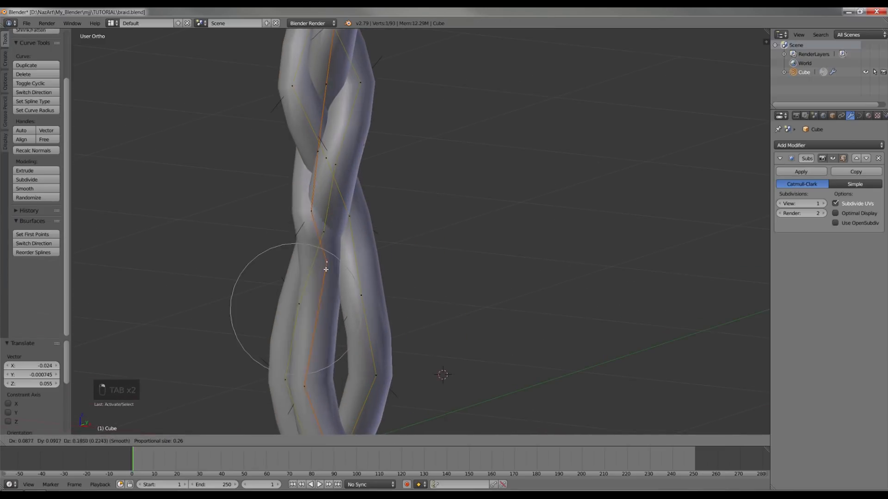
middle_drag(326, 269, 393, 259)
scroll(393, 259, down, 2)
right_drag(367, 333, 375, 336)
key(Tab)
scroll(404, 271, down, 3)
key(Tab)
- Bulge the three loose strands outwards below the last crossing and gather their tips together at the bottom
scroll(393, 259, up, 5)
mouse_move(370, 240)
right_down()
mouse_move(358, 237)
mouse_move(385, 234)
right_up()
right_drag(375, 315, 386, 317)
right_drag(389, 394, 379, 396)
right_drag(348, 319, 340, 319)
right_drag(354, 401, 351, 384)
middle_drag(370, 376, 485, 375)
key(g)
click(487, 387)
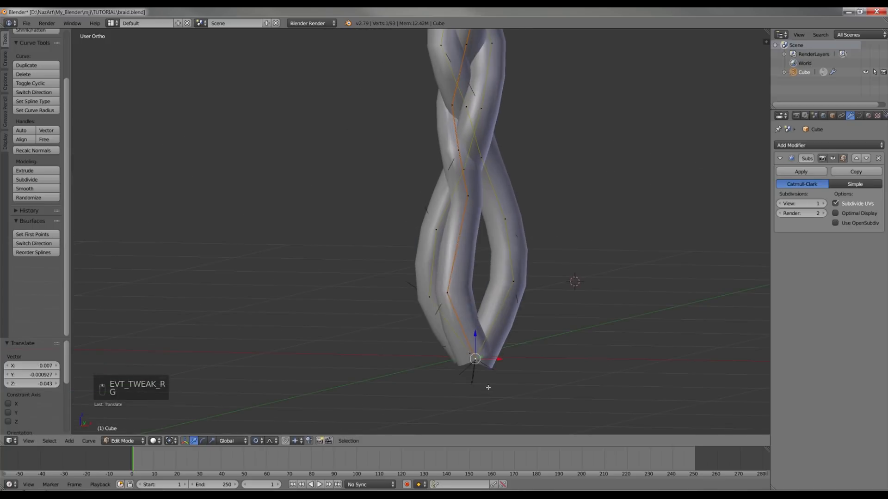
right_drag(447, 292, 456, 283)
middle_drag(456, 283, 554, 282)
right_drag(404, 218, 412, 214)
middle_drag(508, 259, 407, 259)
right_drag(467, 356, 475, 365)
scroll(507, 221, down, 6)
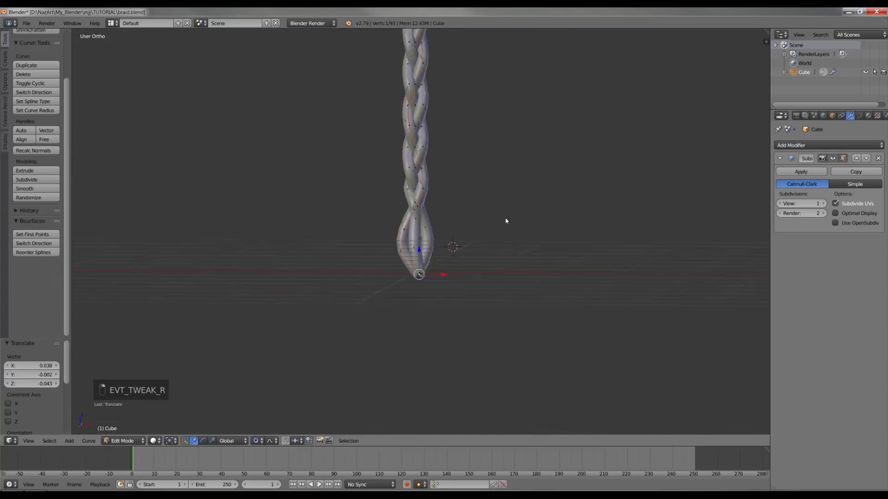
- Check the braid from the side, nudge a control point near the lower end, and leave Edit Mode
key(Tab)
scroll(509, 232, down, 2)
key(a)
key(a)
middle_drag(513, 290, 420, 236)
key(Tab)
scroll(382, 277, up, 8)
right_drag(339, 379, 349, 383)
scroll(407, 250, down, 7)
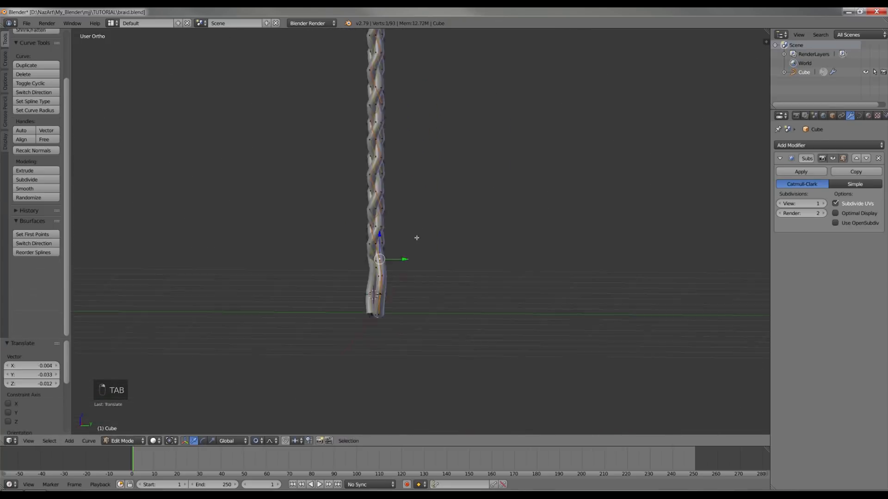
key(Tab)
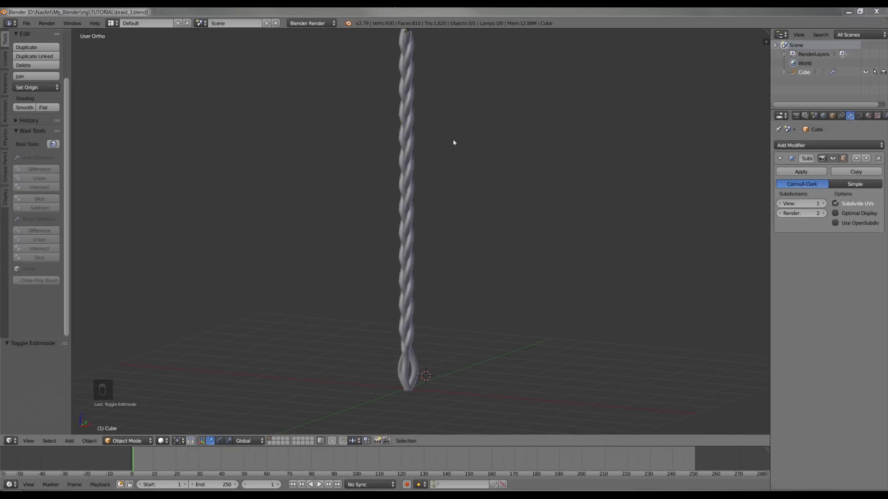
- Add a basis shape key and a second shape key to the braid, and set the second key's value to 1
key(KP_1)
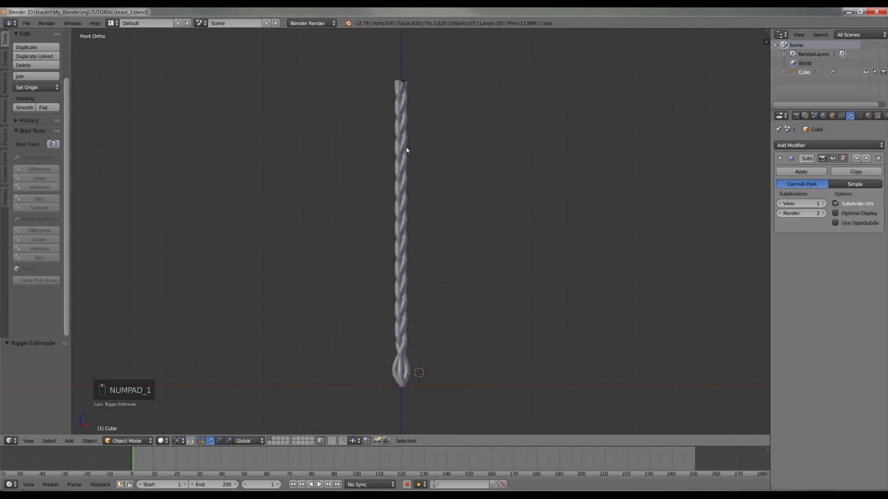
right_click(407, 150)
click(863, 116)
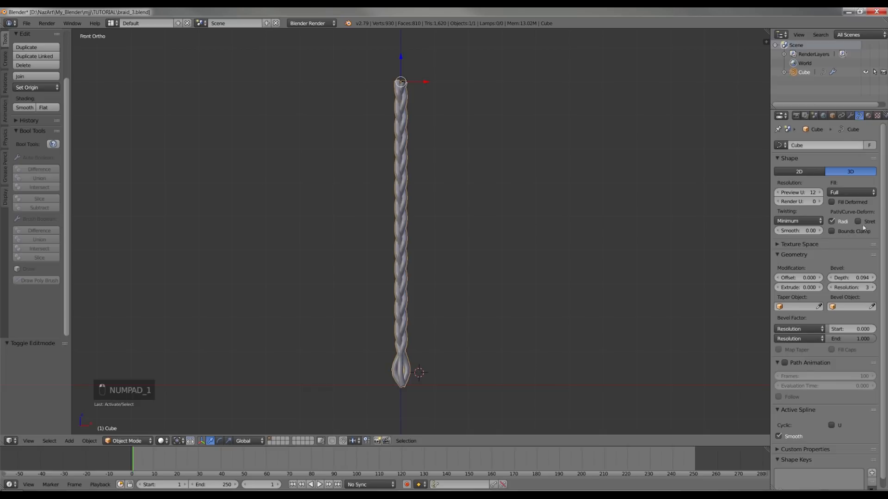
scroll(846, 369, down, 1)
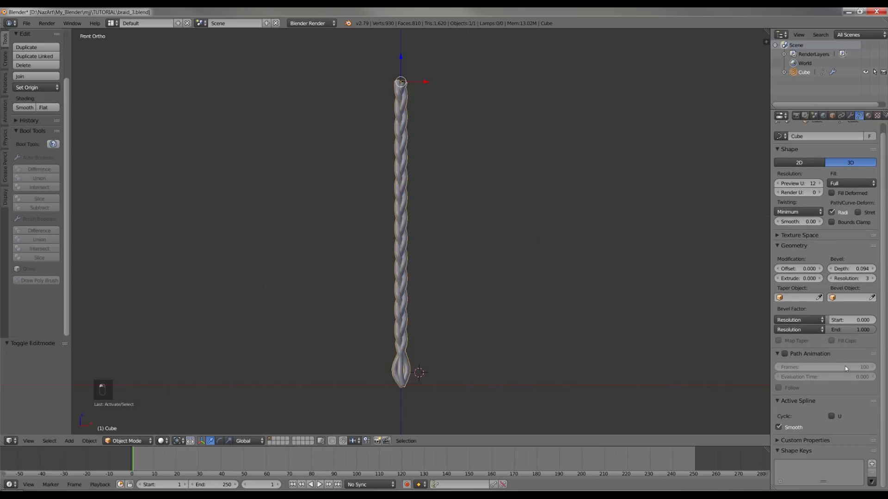
click(872, 464)
scroll(858, 450, down, 5)
drag(806, 458, 881, 458)
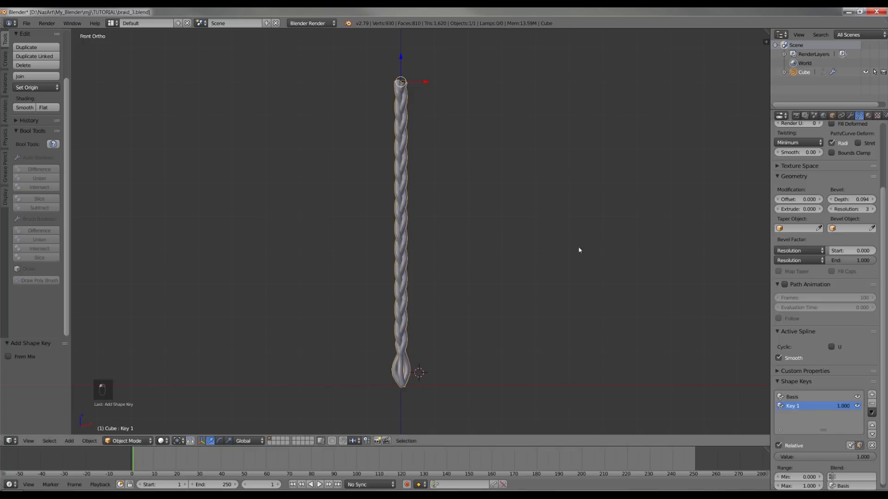
- Select the control points at the braid's top end in Edit Mode and widen them about 3.65 times along X with smooth proportional falloff
key(Tab)
shift+middle_drag(417, 82, 394, 128)
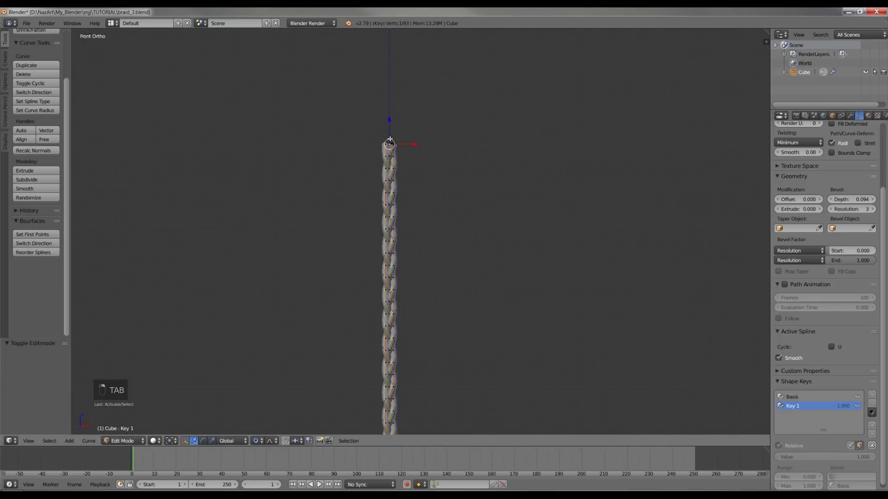
key(c)
scroll(390, 139, down, 2)
scroll(388, 124, up, 6)
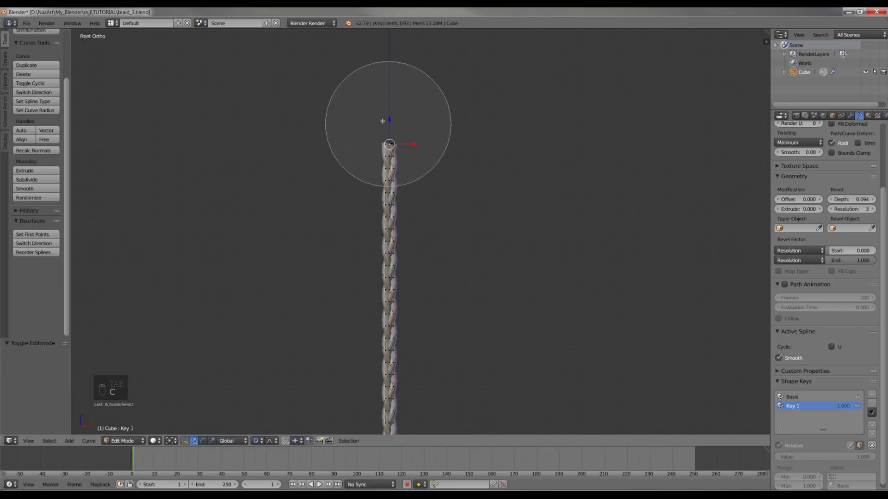
click(387, 108)
right_click(399, 111)
shift+middle_drag(472, 238, 462, 163)
middle_drag(462, 159, 462, 143)
scroll(465, 143, down, 1)
key(KP_1)
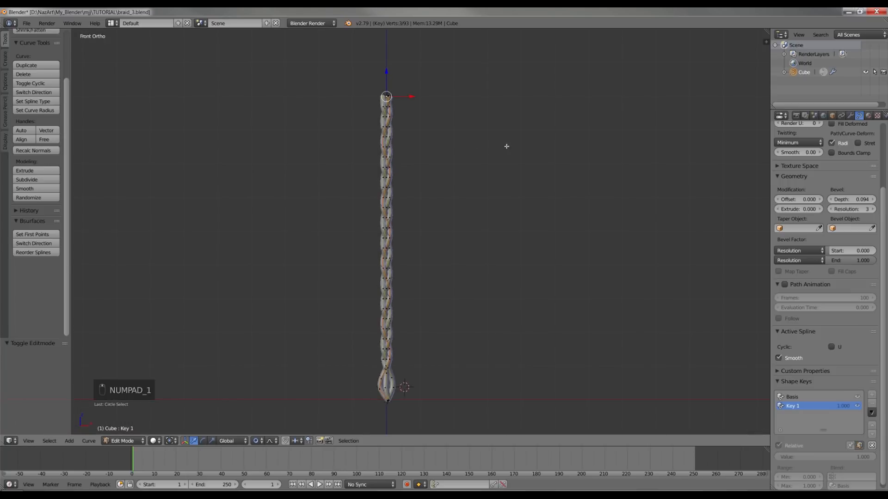
key(s)
key(x)
scroll(562, 158, down, 20)
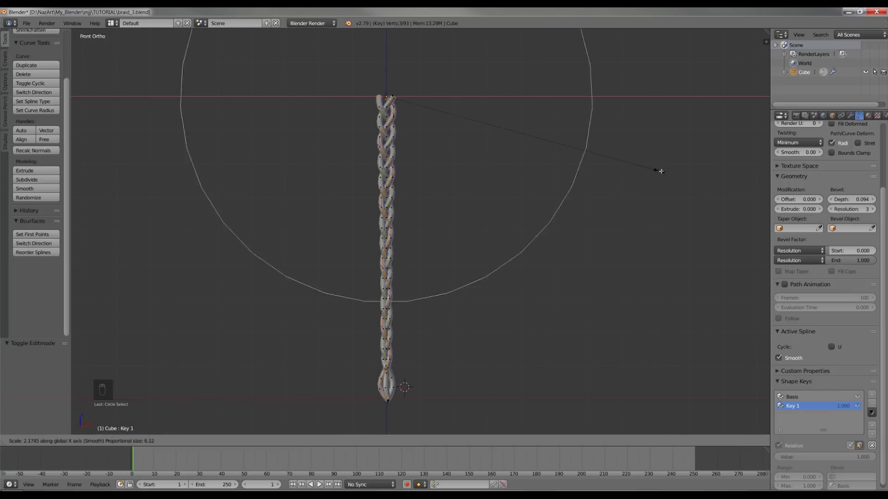
click(82, 190)
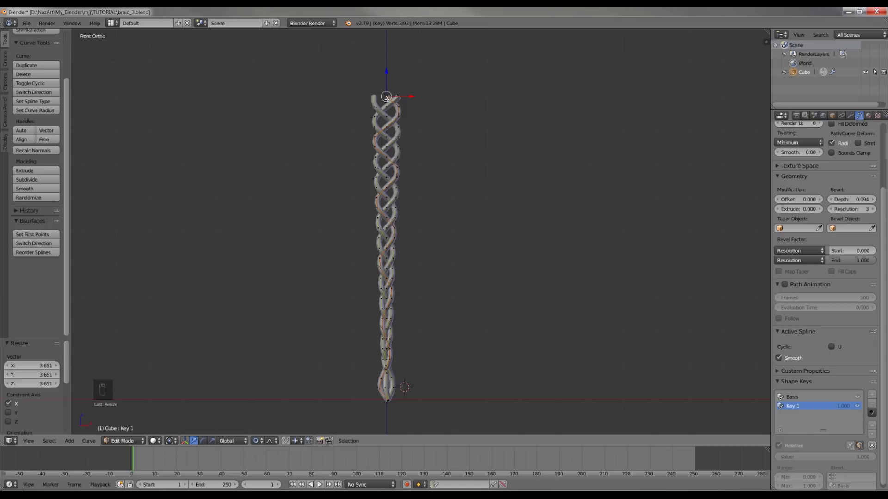
- Enlarge the braid's top end a little more with proportional scaling, undoing the first try, and check the shape in Object Mode
key(s)
key(x)
click(383, 58)
key(ctrl+z)
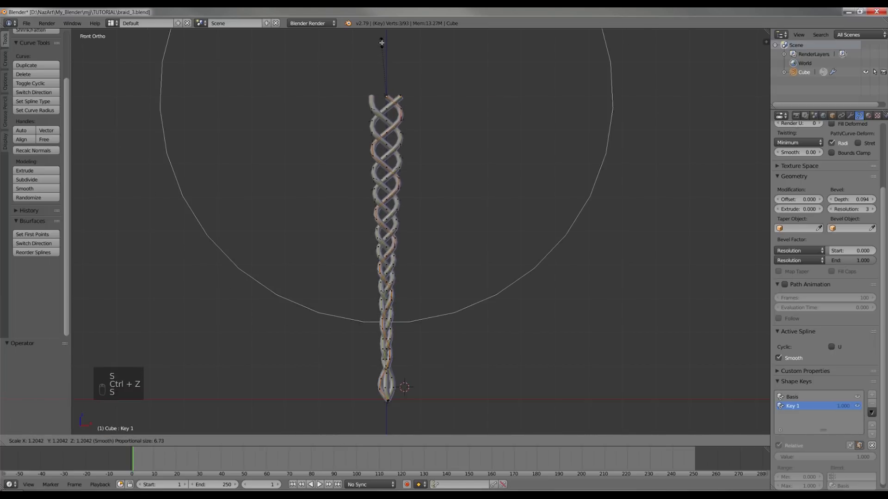
scroll(380, 43, up, 1)
click(381, 43)
key(Tab)
shift+middle_drag(430, 354, 433, 266)
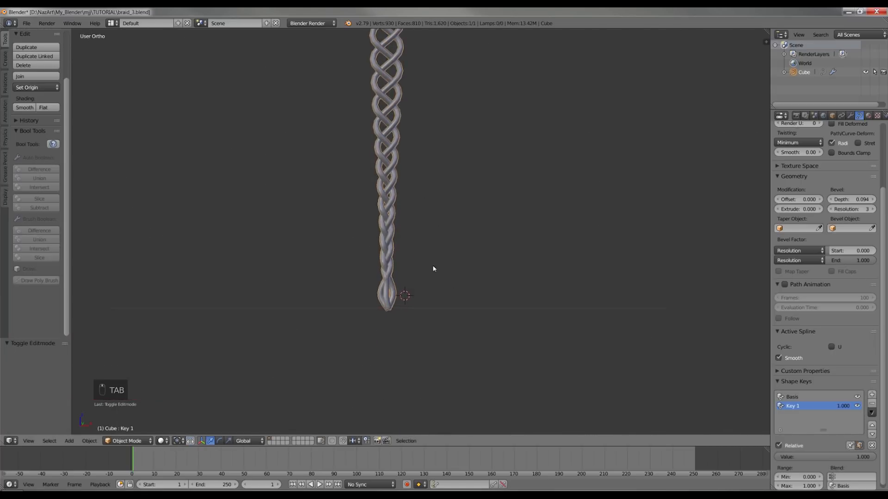
scroll(432, 266, up, 3)
key(KP_1)
- Select the control points around the braid's uppermost crossing and scale them by 1.108 with proportional falloff
key(Tab)
shift+scroll(435, 206, up, 5)
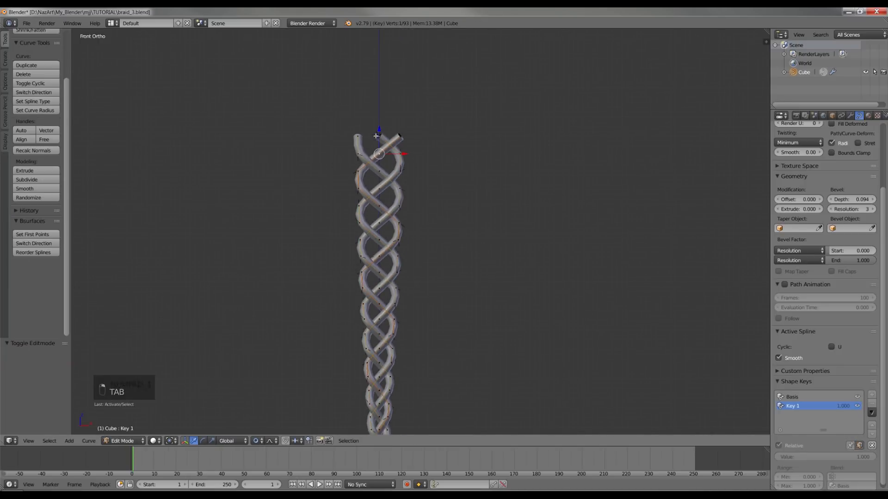
key(c)
drag(377, 148, 379, 171)
key(s)
scroll(462, 191, up, 6)
click(463, 192)
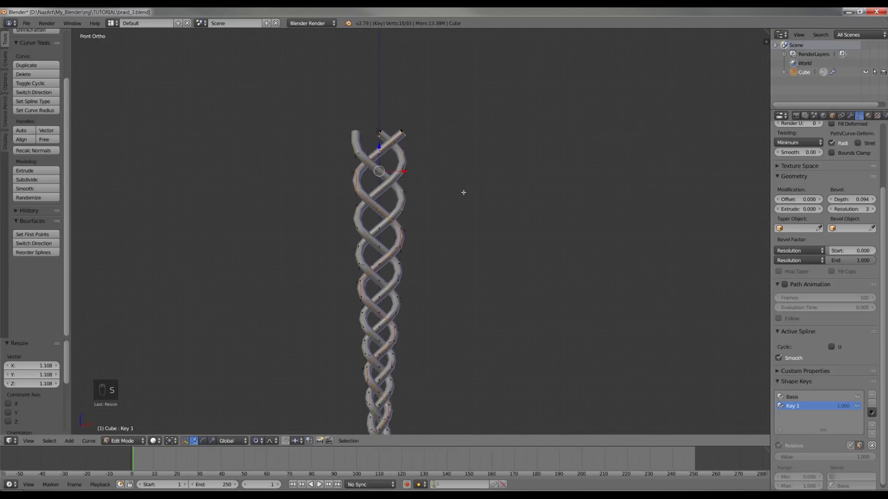
- Widen the upper braid by 1.059 along X, stretch it slightly along Z, and return to Object Mode
shift+middle_drag(463, 178, 437, 118)
scroll(384, 93, down, 2)
key(s)
key(x)
click(368, 70)
key(s)
scroll(369, 60, down, 7)
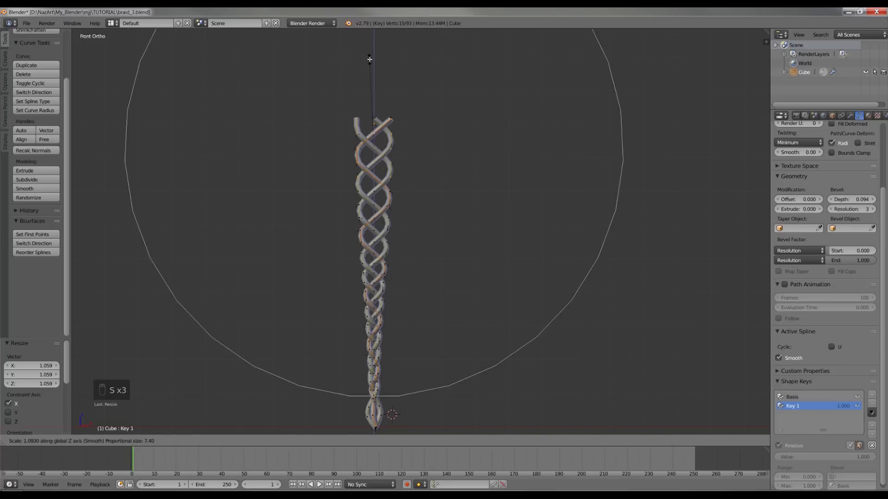
click(370, 61)
scroll(371, 62, down, 1)
key(Tab)
mouse_move(872, 457)
mouse_down()
mouse_move(778, 457)
mouse_move(873, 457)
mouse_up()
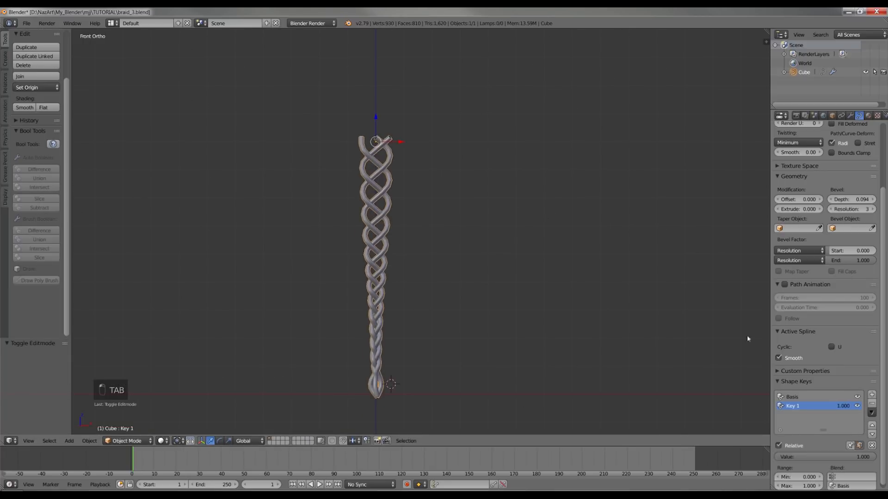
- Add a Bezier curve with nothing else selected and rotate it by -90° in the right side view
key(a)
shift+middle_drag(494, 202, 507, 198)
key(shift+a)
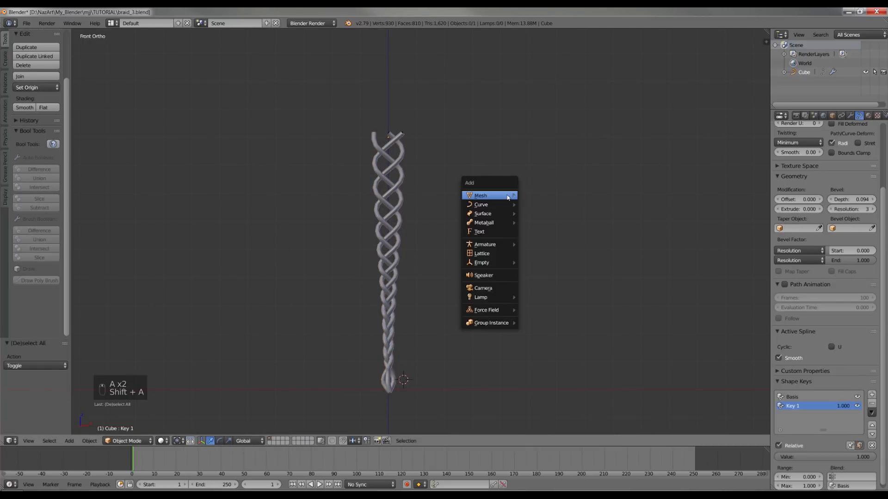
mouse_move(489, 205)
click(547, 207)
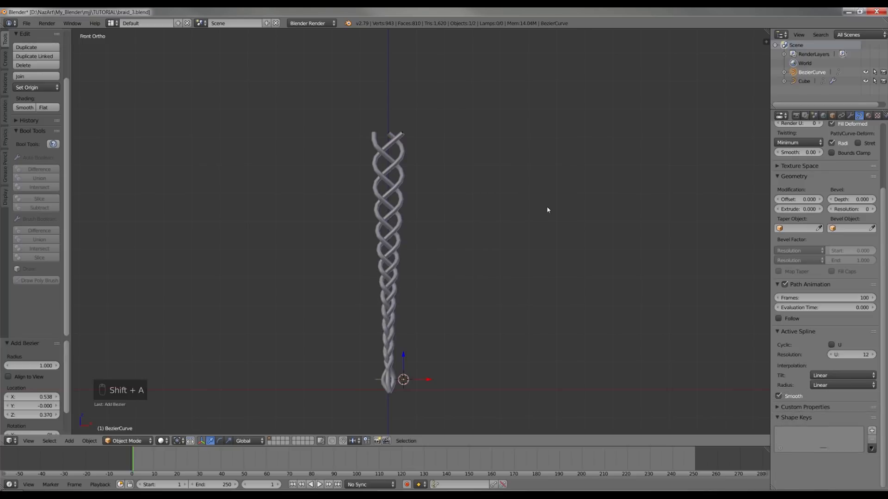
key(KP_3)
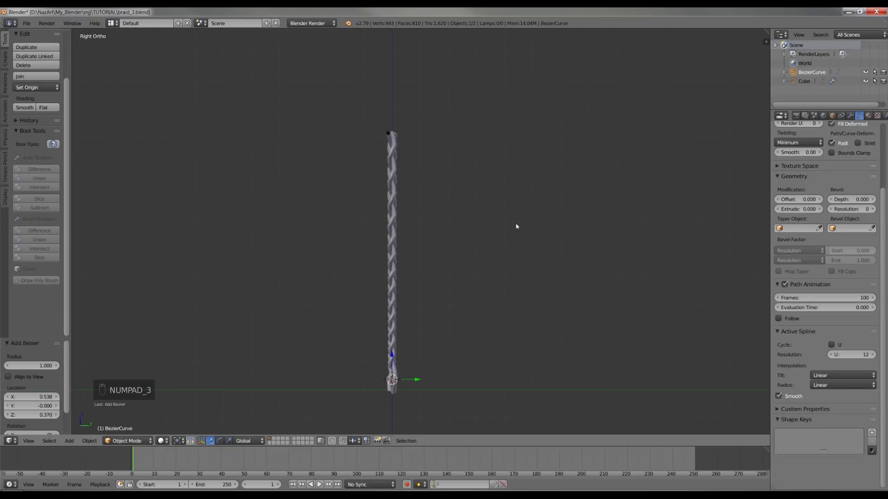
key(r)
key(Return)
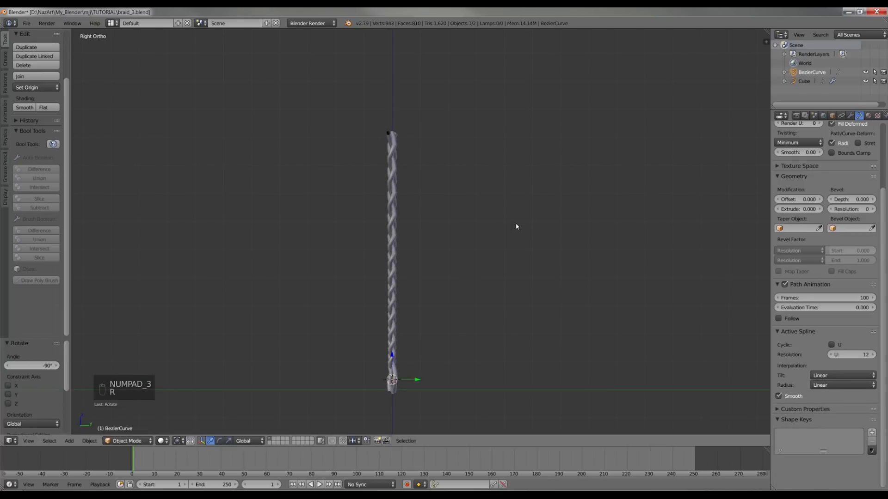
- Move the Bezier curve beside the upper part of the braid and assign it as the braid's taper object
key(KP_1)
key(g)
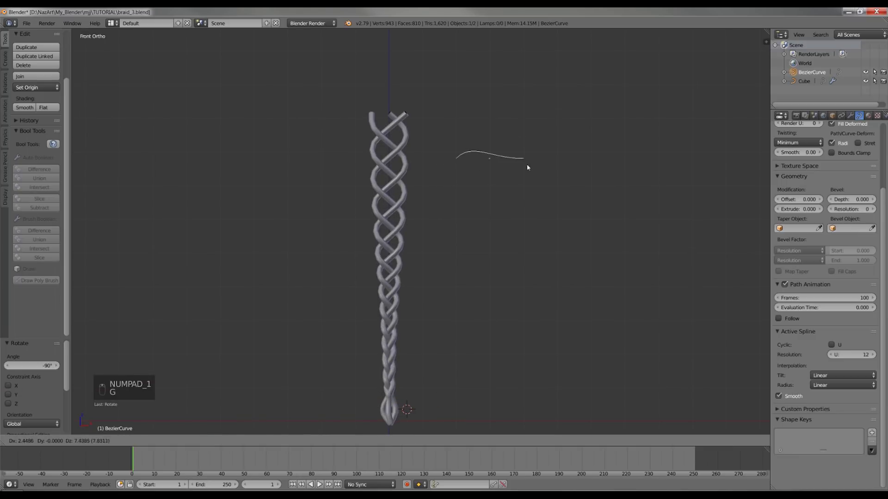
click(523, 165)
right_click(406, 161)
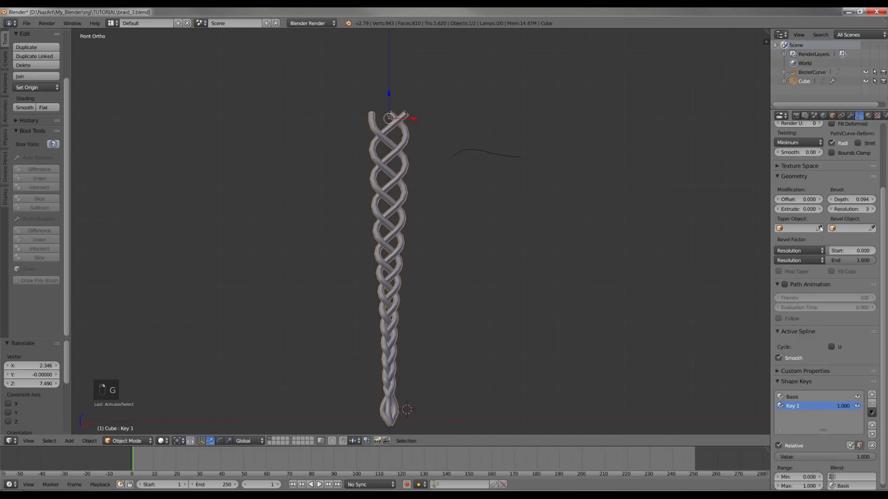
click(502, 149)
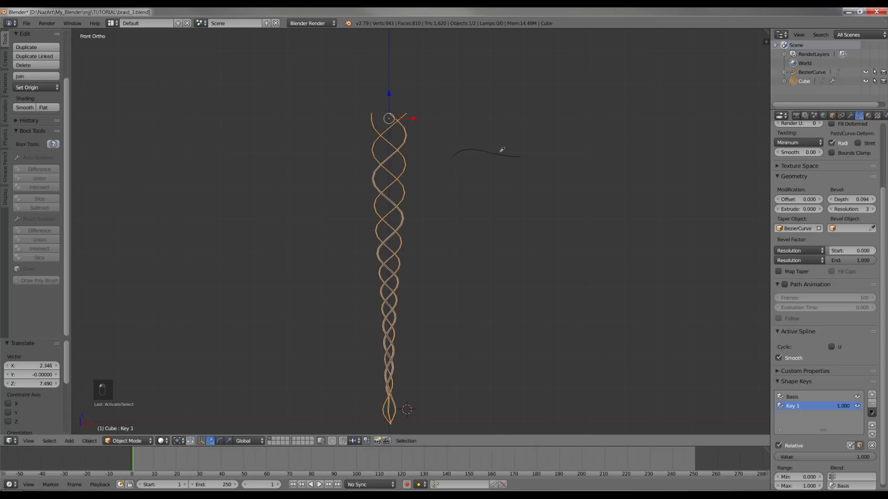
- Flatten the handles of the taper curve's start point by scaling Z to 0 and raise the point about 1.47 along Z
scroll(492, 210, up, 2)
right_click(474, 211)
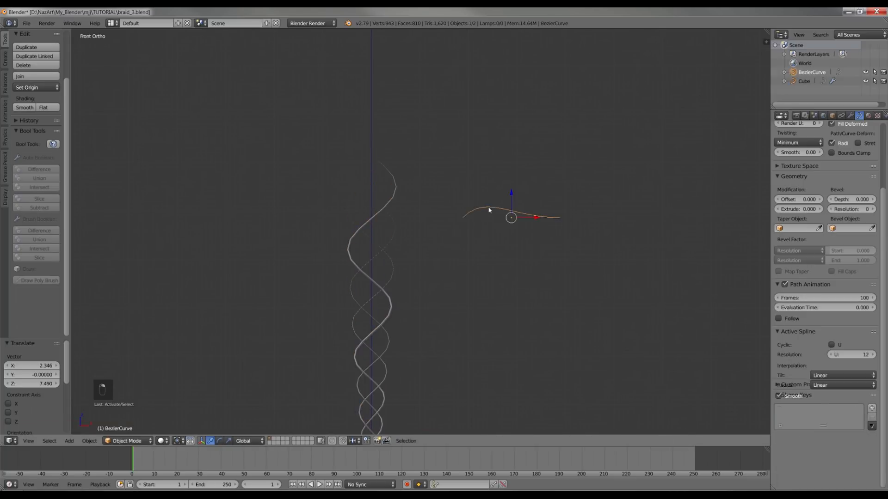
key(Tab)
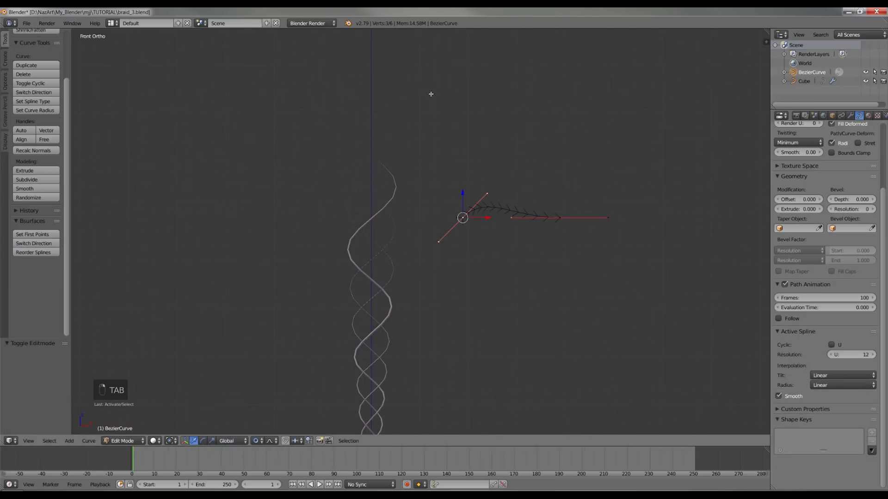
key(s)
key(z)
key(0)
key(Return)
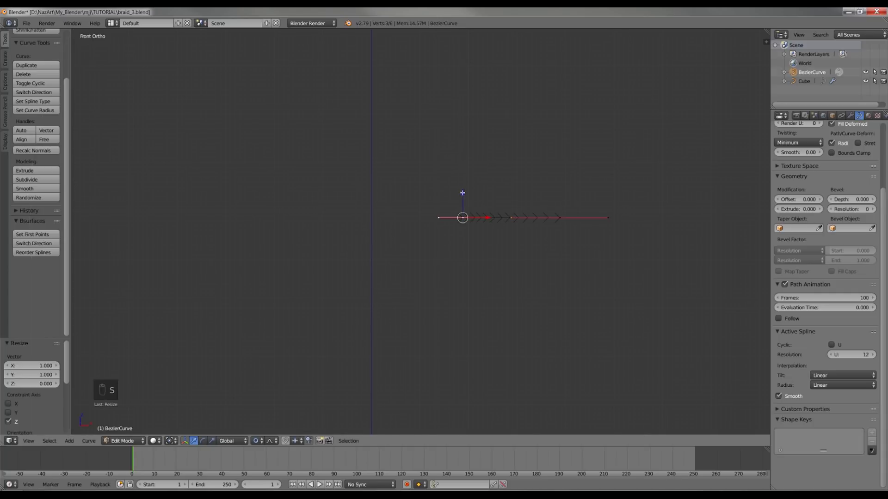
key(g)
scroll(460, 143, up, 20)
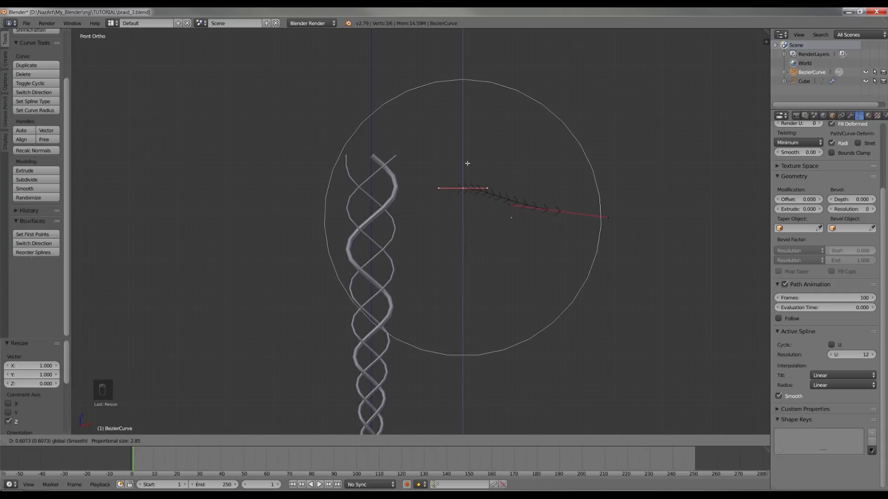
click(462, 138)
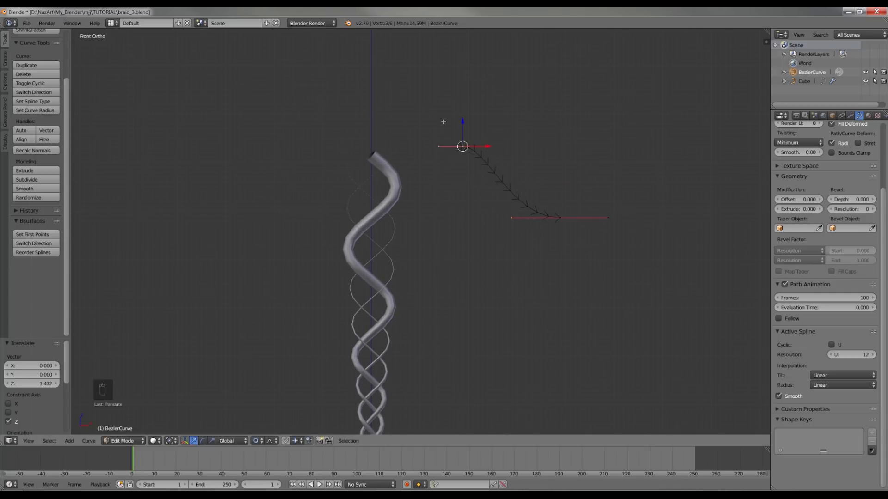
- Switch the direction of the braid's two thin-topped strands so all three taper the same way, and return to Object Mode
key(Tab)
click(383, 213)
key(Tab)
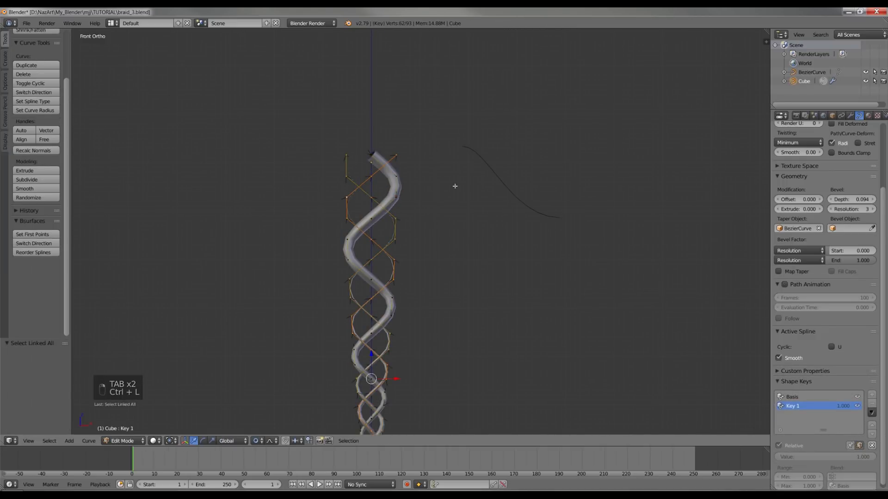
key(w)
click(446, 158)
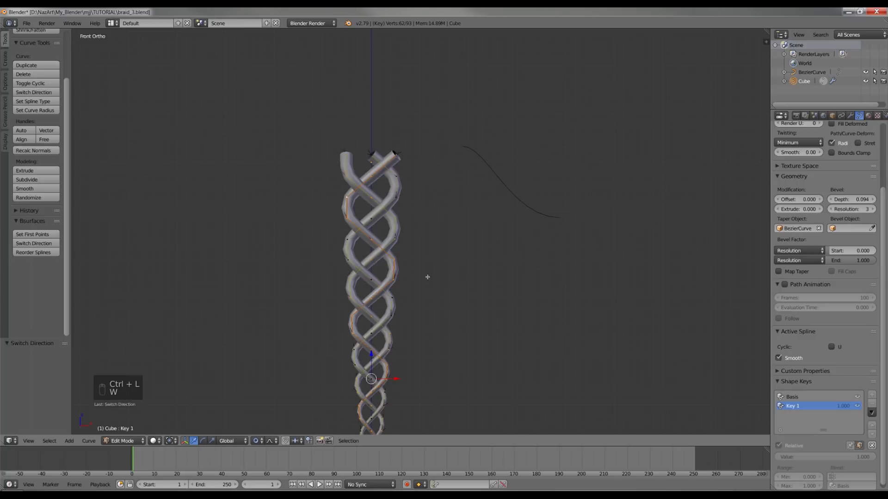
key(Tab)
scroll(426, 232, down, 2)
scroll(427, 222, down, 1)
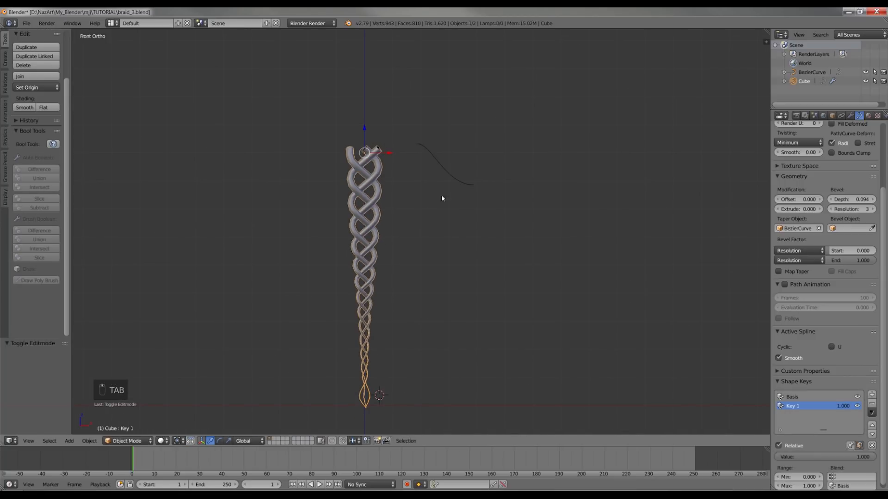
- Lower the taper curve's start point by 0.163 along Z
right_click(446, 169)
scroll(397, 196, up, 2)
key(Tab)
drag(434, 95, 439, 102)
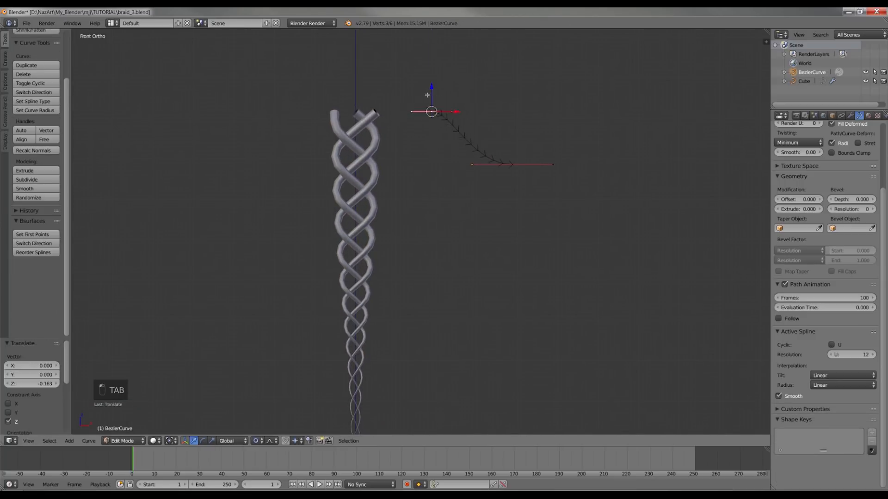
- Select the braid in Object Mode and increase its bevel depth to about 0.269
key(Tab)
right_click(376, 161)
shift+middle_drag(410, 164, 418, 147)
drag(851, 200, 869, 199)
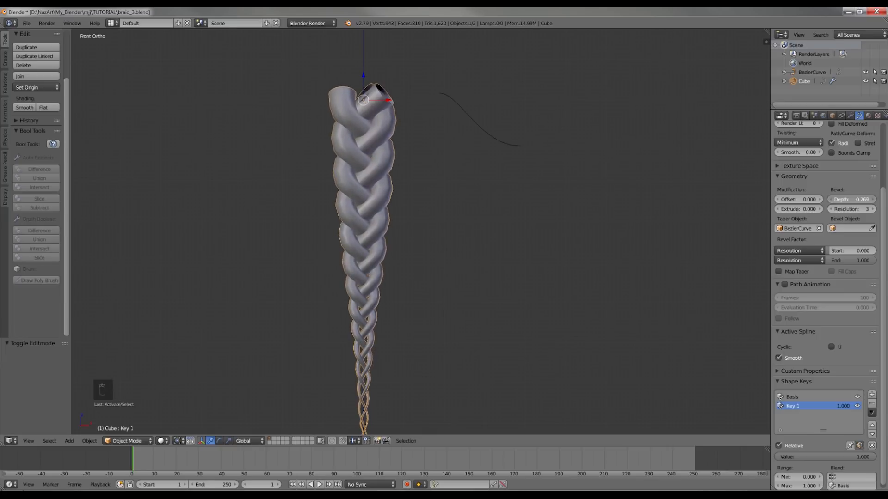
- Raise the inner handle of the taper curve's end point, and subdivide the whole curve to add a middle point
right_click(504, 137)
key(Tab)
key(g)
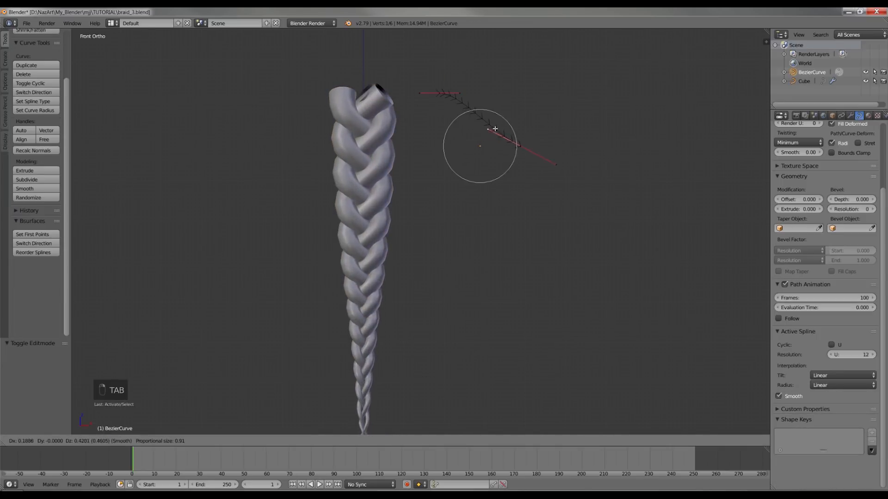
click(495, 129)
key(a)
key(a)
key(w)
click(557, 122)
- Reposition the handle near the taper curve's lower end, undoing the first move and shifting it -0.292 along X and 0.214 along Z
right_drag(504, 138, 511, 132)
click(512, 130)
shift+middle_drag(522, 114, 514, 67)
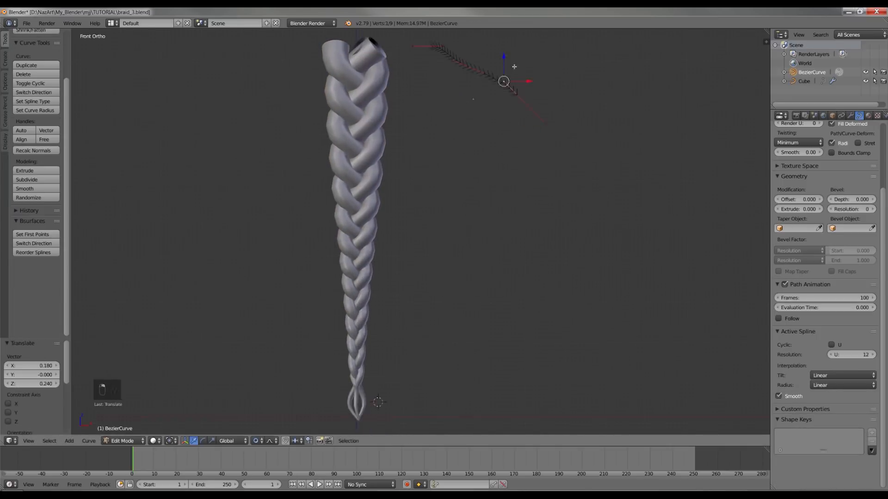
key(ctrl+z)
key(g)
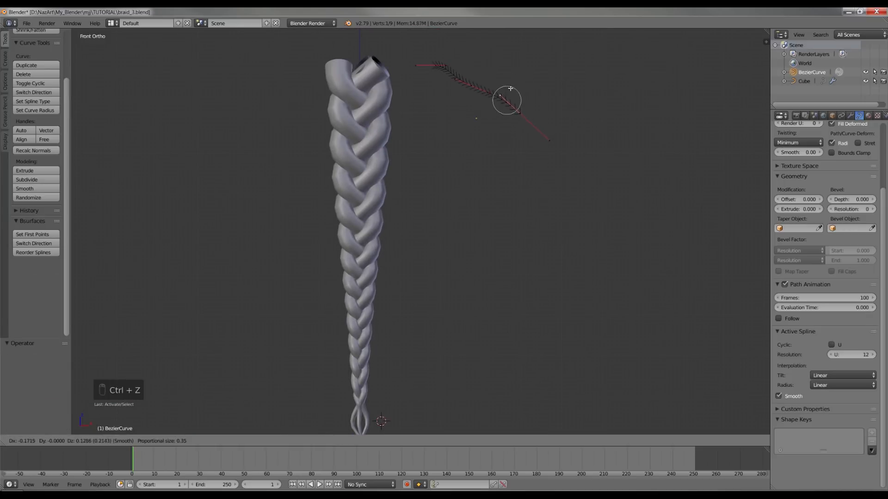
click(505, 88)
- Adjust the taper curve's middle handle and pull the start point's inner handle -0.077 along X and -0.149 along Z
right_drag(488, 91, 502, 107)
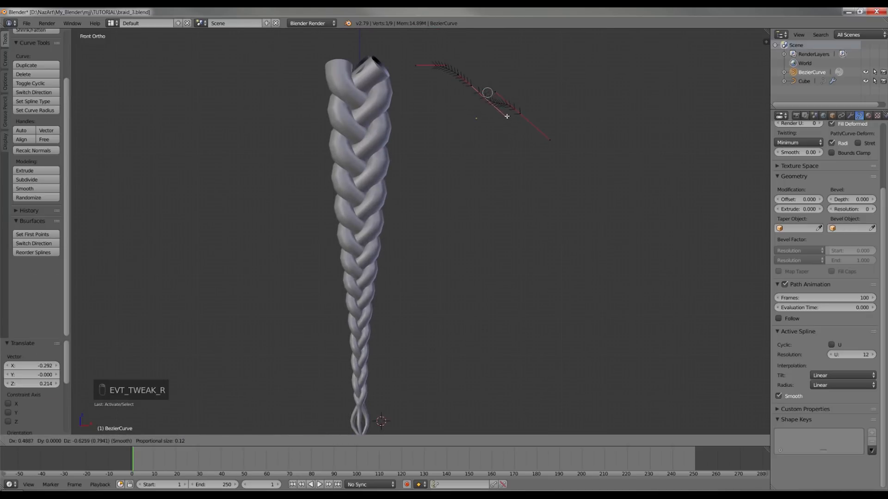
click(507, 116)
mouse_move(498, 150)
middle_down()
mouse_move(446, 133)
mouse_move(486, 151)
middle_up()
key(KP_1)
scroll(361, 93, up, 2)
key(ctrl+z)
right_drag(499, 114, 495, 122)
click(494, 122)
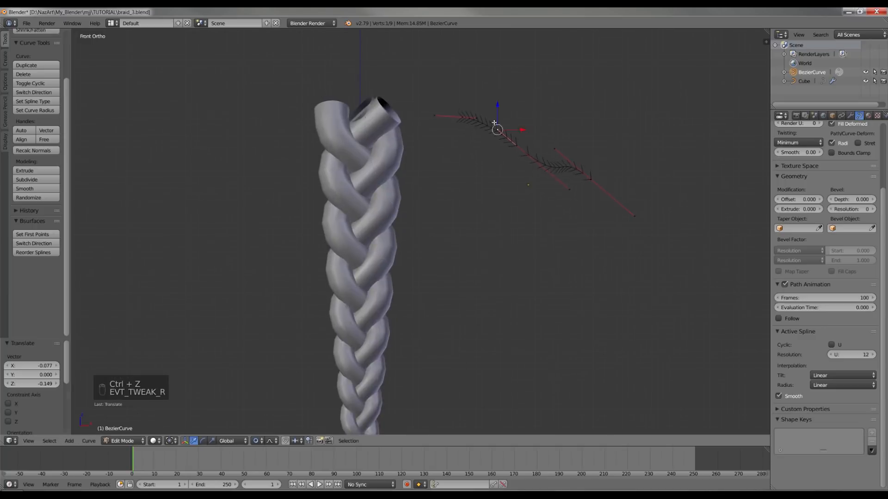
- Move the taper curve's end point slightly, comparing the braid's thickness with and without the change
scroll(494, 122, down, 3)
shift+middle_drag(563, 215, 509, 168)
scroll(509, 169, up, 5)
key(a)
key(Tab)
key(Tab)
key(Tab)
key(Tab)
right_click(576, 204)
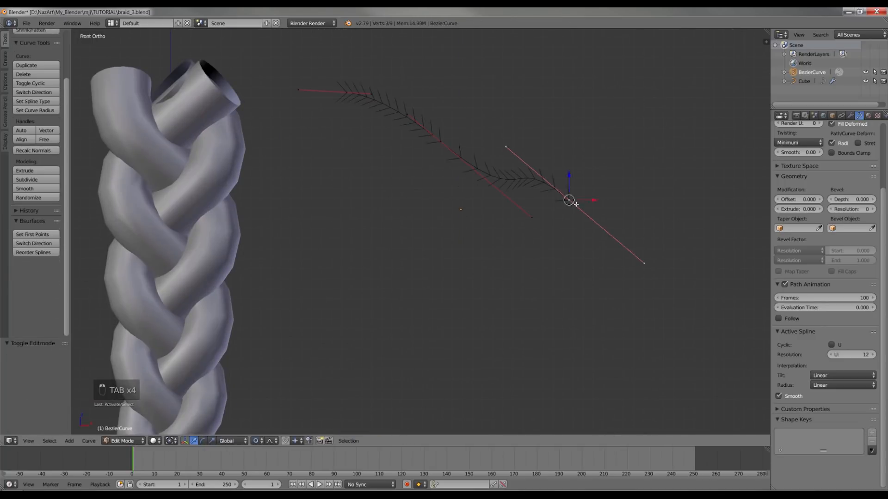
right_drag(576, 204, 578, 210)
scroll(577, 209, up, 10)
click(577, 211)
scroll(537, 203, down, 6)
key(ctrl+z)
key(ctrl+shift+z)
- Reposition the taper curve's end point and its inner handle, comparing the braid with and without the first move
scroll(534, 84, up, 3)
drag(499, 146, 490, 147)
scroll(400, 130, down, 3)
key(ctrl+z)
key(ctrl+shift+z)
scroll(401, 127, up, 5)
right_drag(488, 166, 473, 146)
click(471, 121)
- Shape the taper curve's middle section and shift its end point 0.226 along X and -0.103 along Z, finishing the curve edit
right_drag(408, 105, 433, 130)
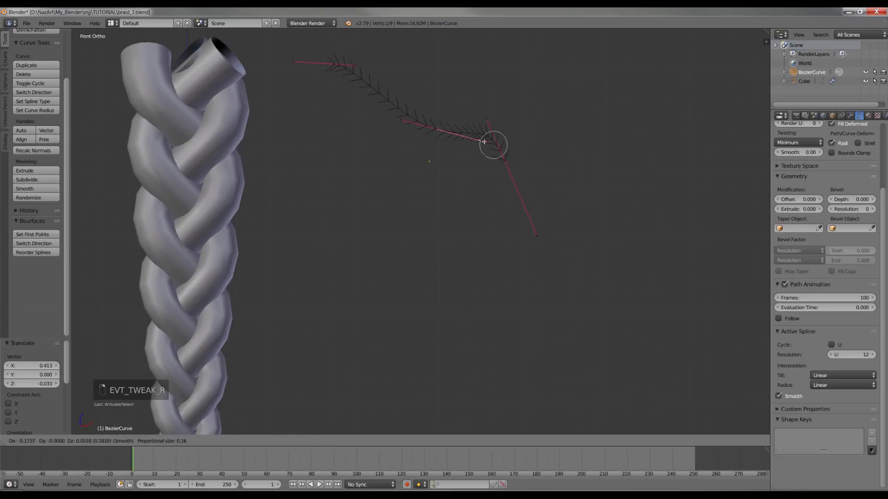
right_drag(484, 142, 474, 136)
click(474, 136)
scroll(419, 124, down, 5)
shift+middle_drag(499, 105, 498, 122)
right_drag(445, 132, 457, 135)
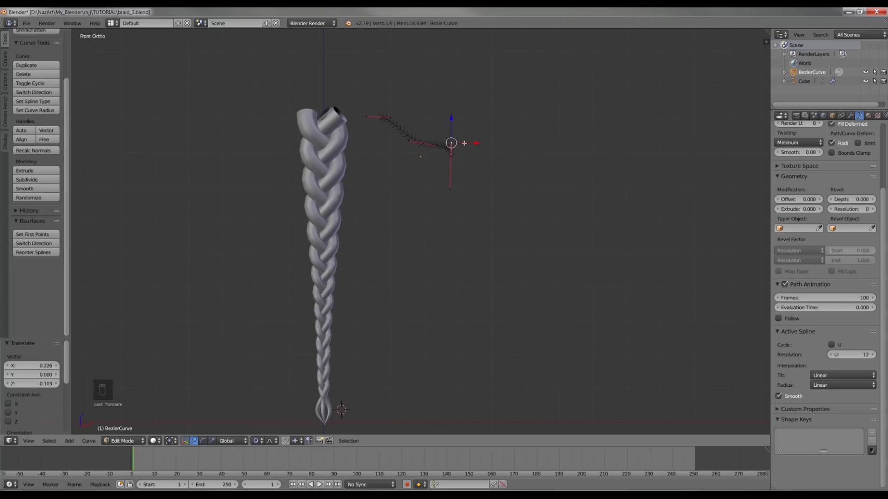
key(Tab)
scroll(481, 144, down, 1)
middle_drag(481, 144, 512, 151)
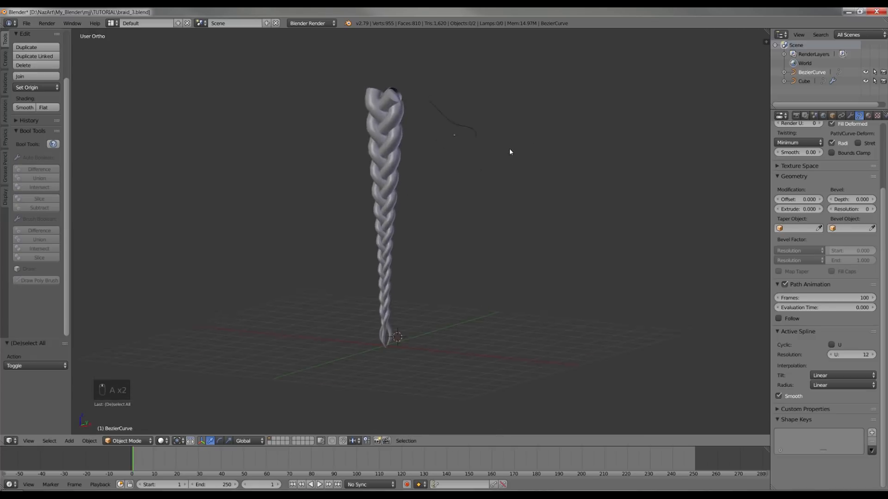
scroll(516, 216, up, 2)
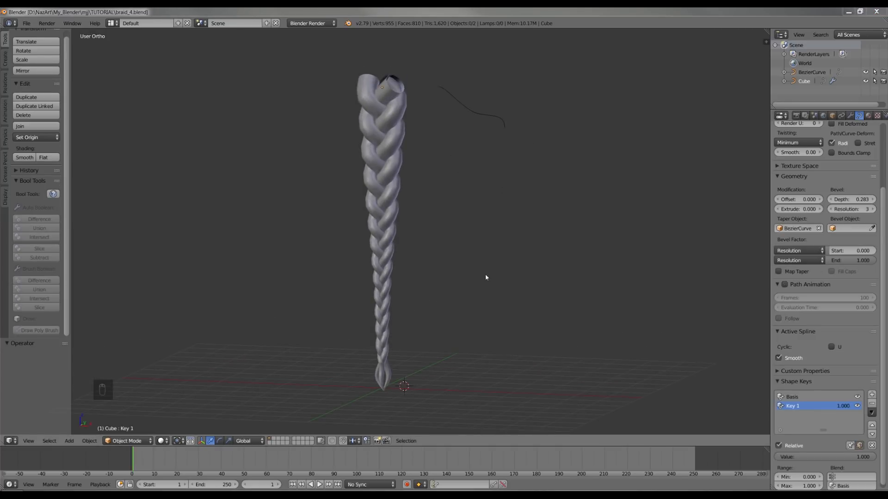
- Duplicate the braid in place and reduce the copy's bevel depth to 0.049 in wireframe display
right_click(376, 225)
key(KP_1)
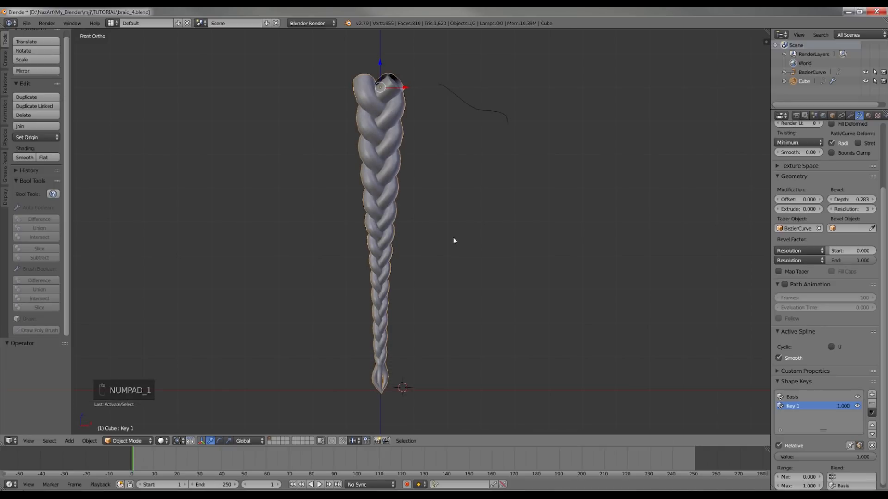
key(shift+d)
right_click(453, 240)
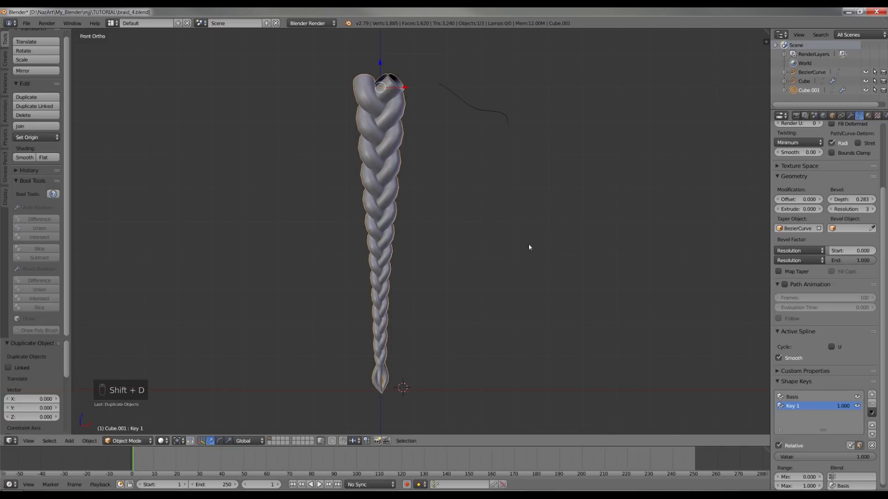
key(z)
drag(852, 199, 822, 199)
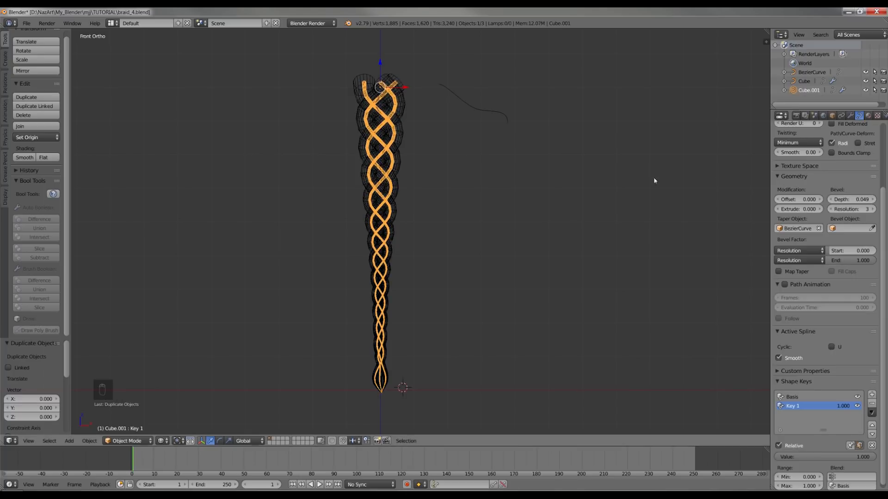
- In solid display, pull the thin copy's control point near the upper right bend outward about 0.25 along X and -0.17 along Y
shift+middle_drag(468, 155, 470, 195)
scroll(467, 208, up, 4)
key(Tab)
scroll(415, 157, up, 1)
scroll(415, 158, up, 1)
key(z)
shift+middle_drag(416, 158, 428, 407)
scroll(424, 212, up, 1)
shift+middle_drag(431, 305, 410, 242)
scroll(410, 242, up, 2)
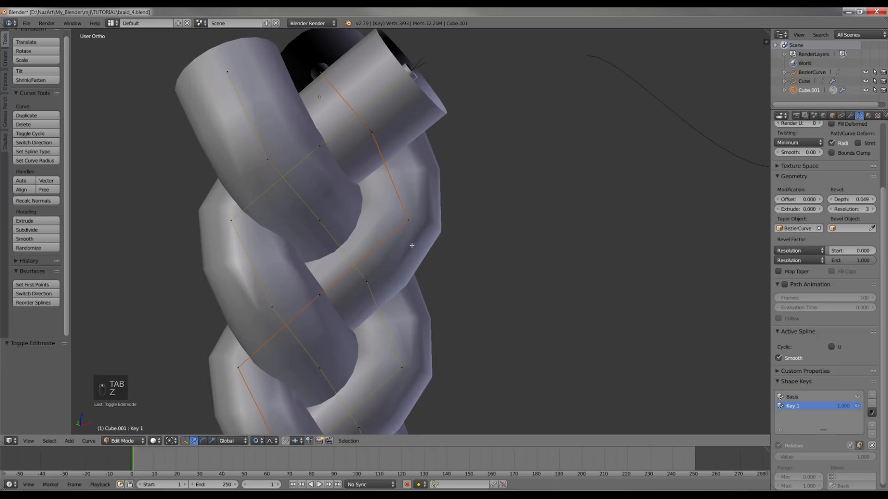
right_click(410, 221)
key(g)
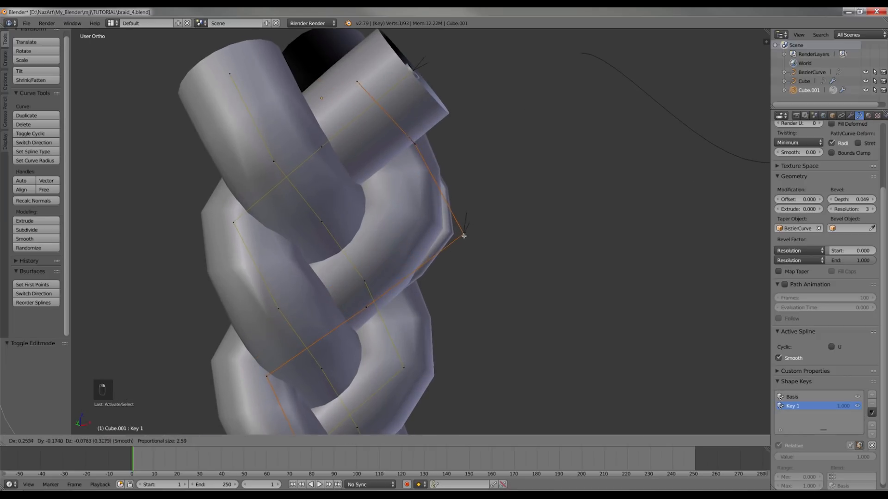
click(464, 236)
- Lower the adjacent control point -0.102 along Z and move the one above outward so the thin strand follows the upper right bend
right_drag(366, 308, 368, 326)
scroll(368, 325, up, 7)
click(368, 326)
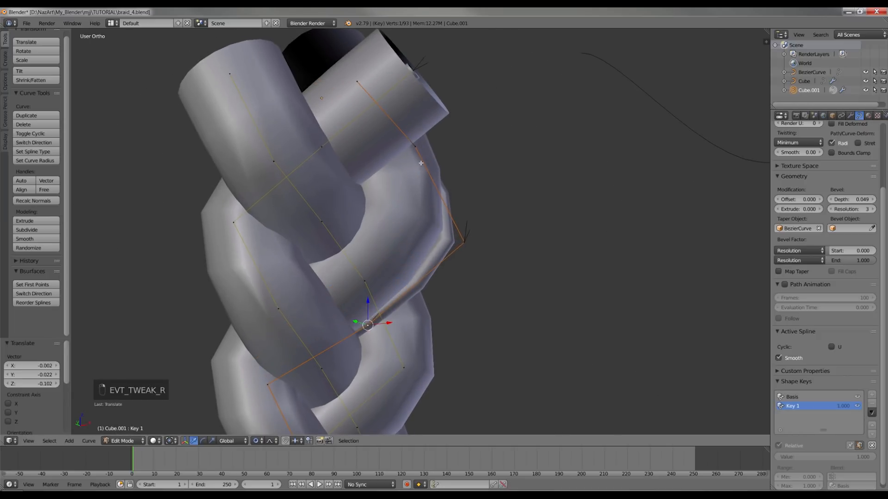
right_drag(417, 150, 440, 126)
scroll(440, 128, up, 4)
click(438, 130)
key(Tab)
scroll(437, 134, down, 1)
middle_drag(437, 135, 411, 167)
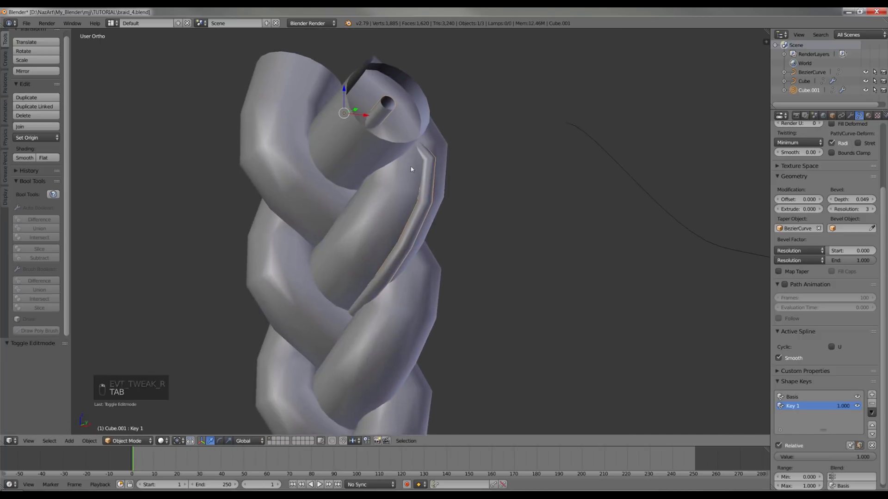
scroll(370, 216, up, 1)
- Shift the thin strand's lower point -0.089 along X and 0.045 along Z, and pull its upper point inward against the thick strand
key(Tab)
right_drag(359, 331, 346, 321)
scroll(347, 322, up, 2)
click(344, 319)
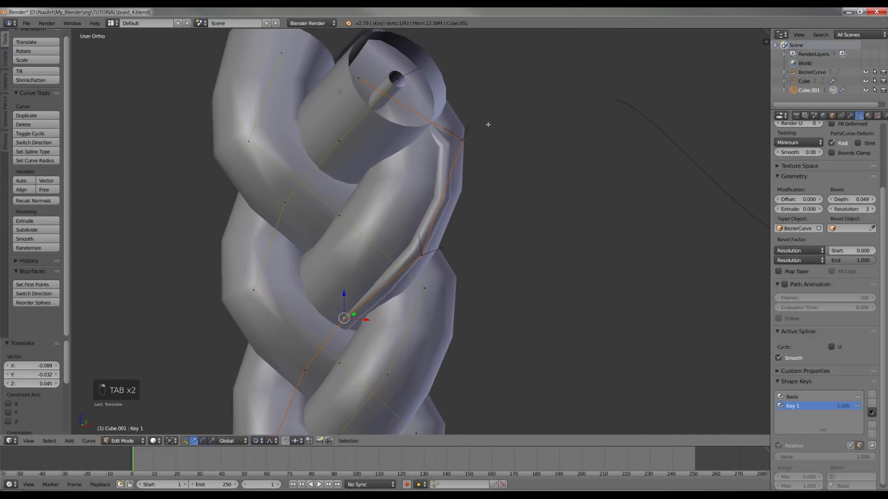
right_drag(462, 139, 440, 126)
scroll(433, 117, up, 3)
scroll(442, 124, down, 3)
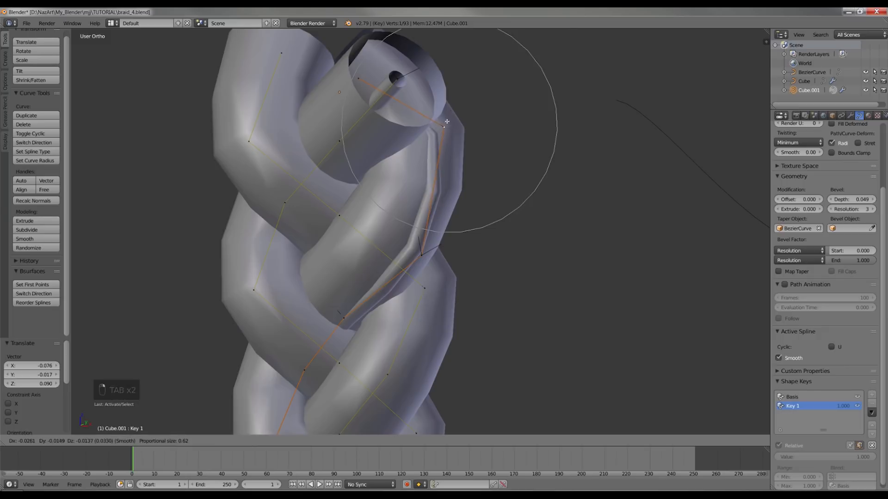
click(445, 122)
- Pull the thin copy's control point at the first left bend out past the thick strand's outer edge
key(Tab)
scroll(416, 162, down, 1)
middle_drag(396, 184, 294, 236)
key(Tab)
right_drag(307, 208, 275, 212)
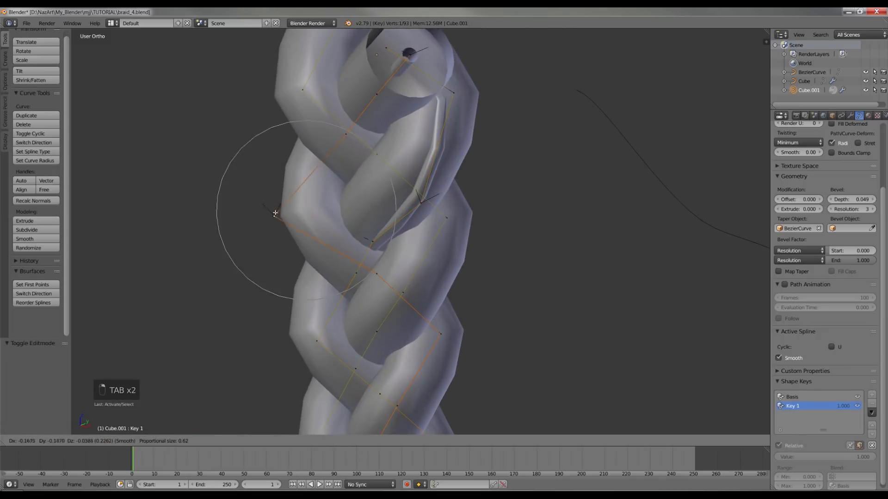
click(275, 213)
- Undo a move of the point below the left bend, and reposition the neighbouring points to fit the thin strand to the surface
right_drag(376, 274, 345, 321)
key(ctrl+z)
right_drag(332, 139, 313, 118)
middle_drag(313, 119, 384, 104)
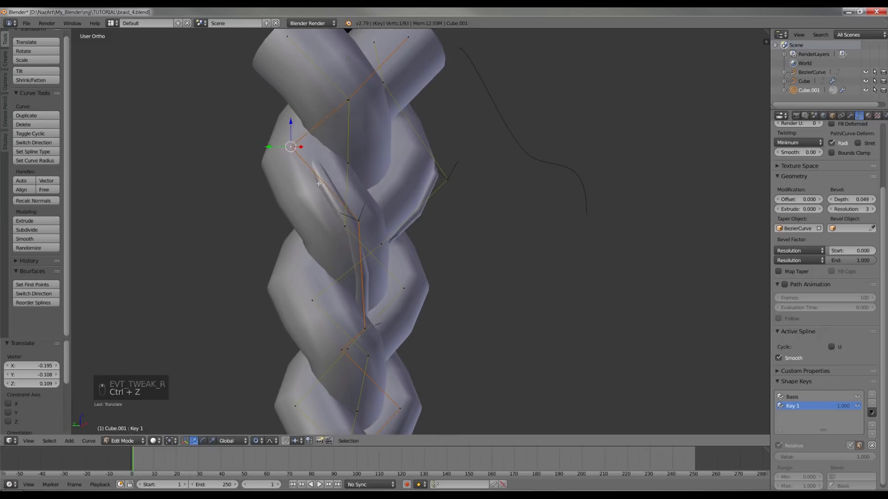
right_drag(294, 140, 306, 128)
middle_drag(381, 206, 414, 209)
right_drag(391, 219, 407, 224)
- Inspect the upper thin strands from several sides and reposition a control point at the next crossing
key(Tab)
scroll(358, 235, down, 2)
key(a)
key(a)
middle_drag(490, 226, 400, 266)
scroll(400, 266, up, 1)
key(Tab)
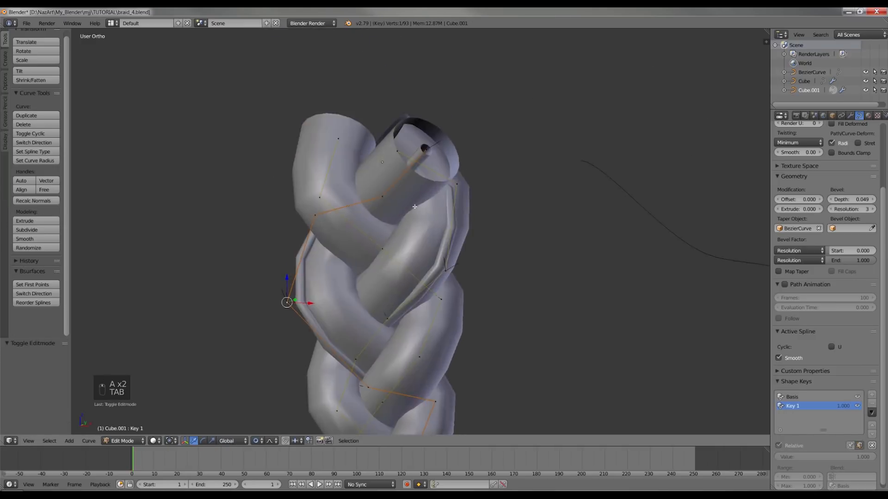
middle_drag(439, 287, 374, 261)
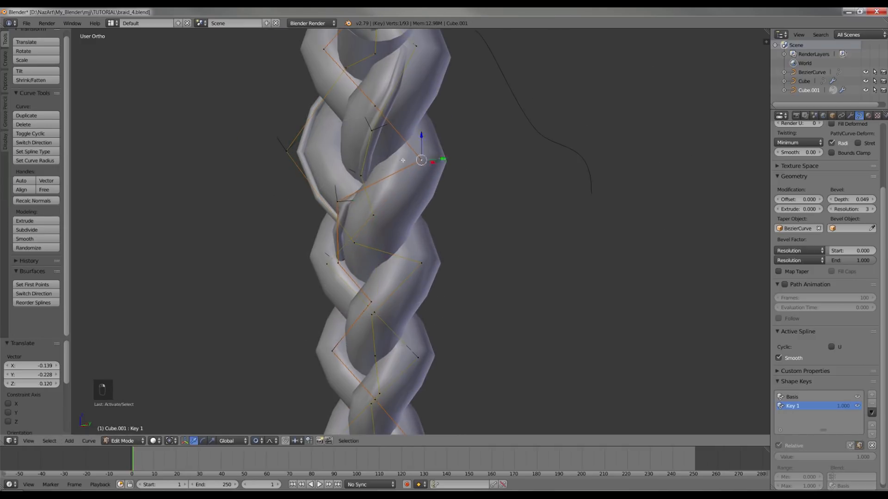
right_drag(402, 160, 383, 144)
middle_drag(383, 144, 452, 151)
- Bring the thin copy's control point at the central crossing out onto the thick strand, checking the result outside edit mode
right_click(291, 275)
key(Tab)
right_drag(337, 271, 368, 258)
scroll(407, 245, down, 3)
scroll(370, 249, up, 4)
key(Tab)
middle_drag(372, 258, 345, 249)
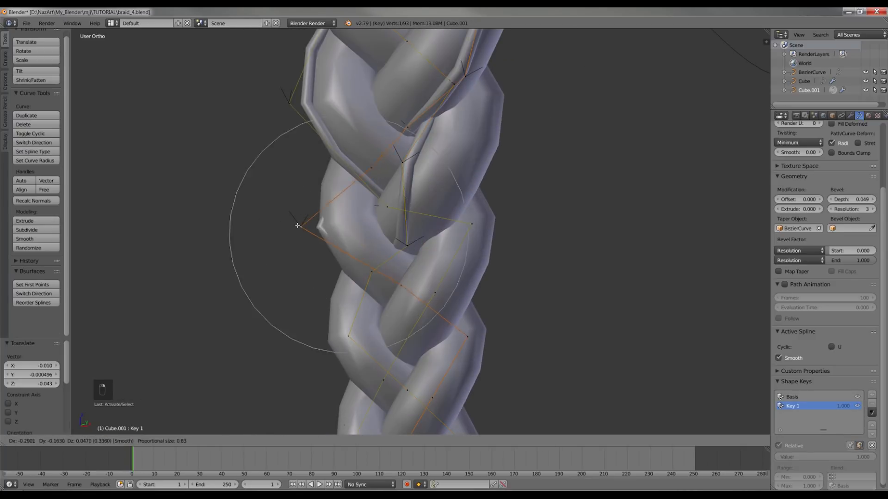
- Adjust the thin copy's points around the second left bend so the strand runs along the thick strand's edge
right_drag(373, 298, 376, 317)
middle_drag(376, 317, 423, 273)
scroll(388, 222, up, 1)
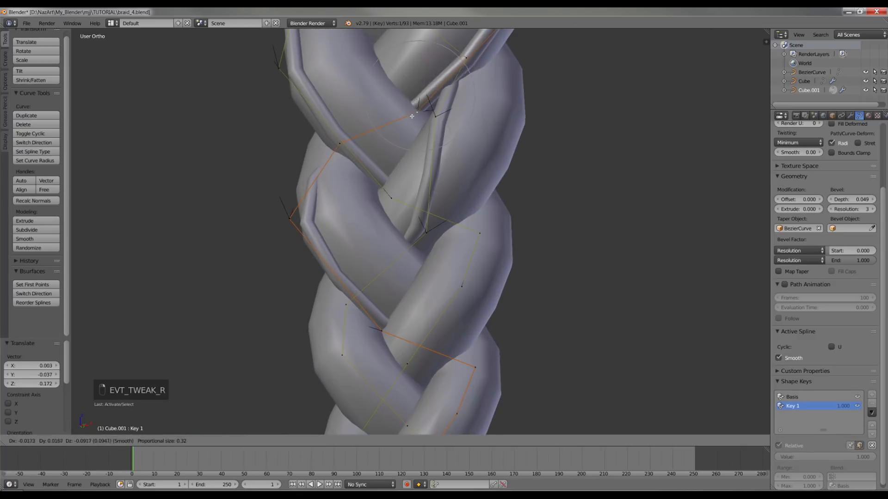
right_drag(412, 117, 413, 116)
middle_drag(413, 116, 453, 120)
right_drag(336, 134, 332, 125)
middle_drag(342, 129, 323, 148)
scroll(323, 185, up, 3)
- Move a thin-strand point 0.291 along X and 0.148 along Z, adjust the one below, display the modifier settings, and undo the last change
right_drag(264, 203, 347, 161)
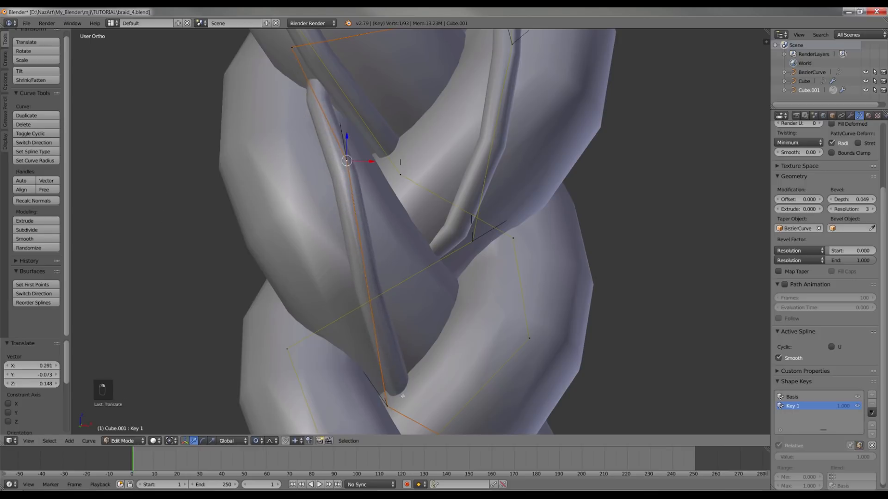
right_drag(389, 404, 393, 394)
scroll(416, 326, down, 6)
click(851, 115)
key(ctrl+z)
key(Tab)
key(Tab)
- Nudge the thin strand's points at the following crossing from different angles until it lies along the thick strand
middle_drag(454, 245, 386, 236)
right_drag(382, 231, 378, 229)
key(Tab)
scroll(397, 222, down, 5)
middle_drag(378, 228, 420, 181)
scroll(394, 231, up, 3)
key(Tab)
right_drag(370, 197, 368, 200)
middle_drag(368, 200, 319, 238)
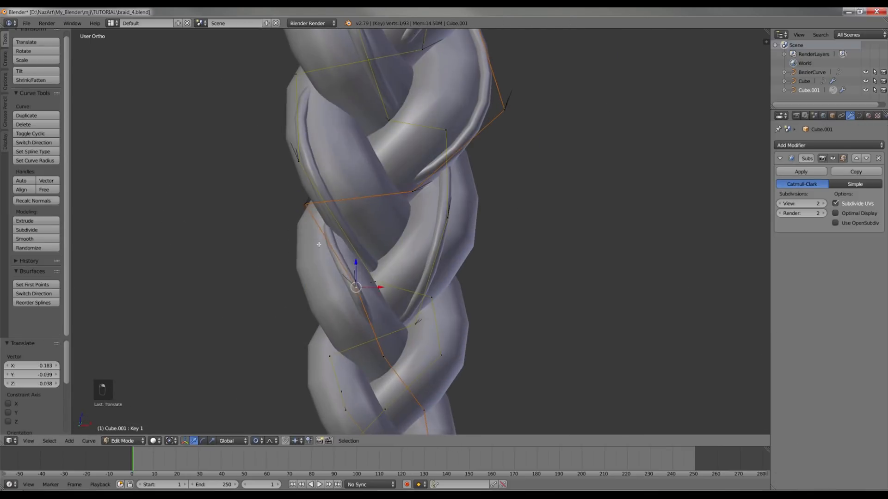
- Pull the thin copy's next right-bend point outward along the thick strand's edge and adjust the point below it
scroll(452, 283, down, 5)
key(Tab)
key(Tab)
scroll(452, 284, up, 7)
right_drag(437, 303, 491, 303)
right_drag(360, 353, 386, 378)
middle_drag(385, 379, 513, 331)
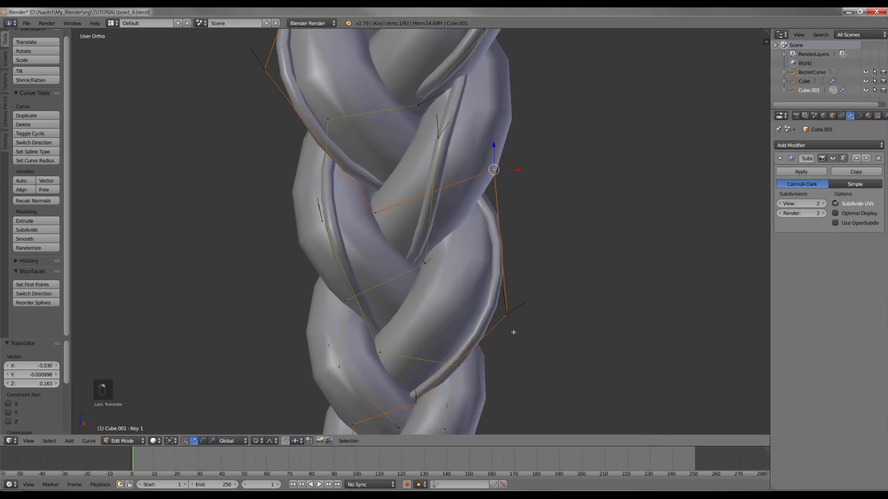
key(Tab)
key(Tab)
- Fine-tune two neighbouring thin-strand points on the right side and check the whole braid outside edit mode
scroll(458, 285, down, 5)
key(Tab)
scroll(424, 268, up, 5)
key(Tab)
right_drag(458, 155, 455, 148)
right_drag(445, 212, 451, 208)
scroll(489, 209, down, 5)
key(Tab)
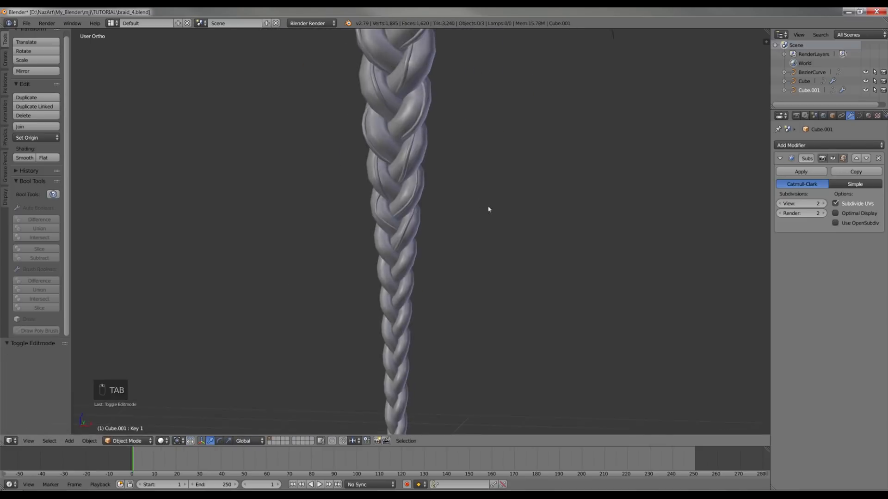
- Adjust the thin copy's left-side point further down and pull the opposite right-side point outward along the thick strand
key(Tab)
scroll(463, 217, up, 7)
right_drag(354, 240, 345, 241)
middle_drag(400, 139, 406, 340)
right_drag(406, 341, 455, 340)
middle_drag(455, 340, 493, 245)
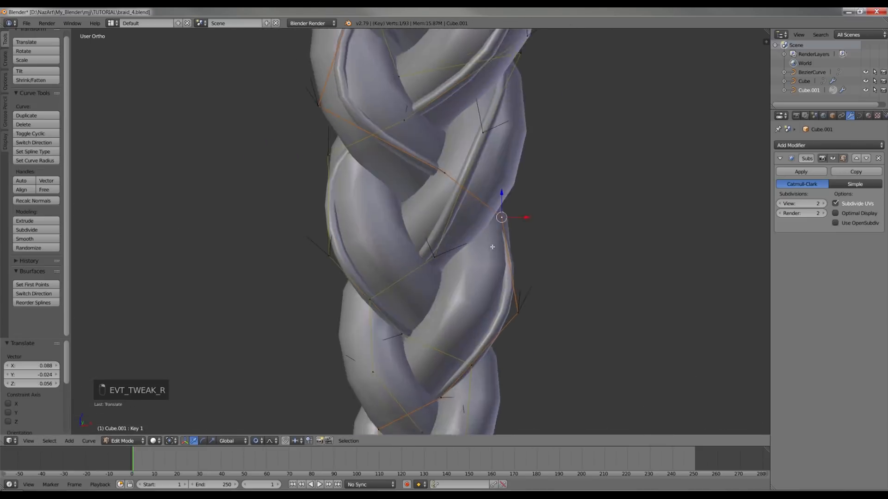
- Reposition a lower left point and pull the next right-bend point 0.174 along X and -0.091 along Z, finishing the edit
scroll(494, 246, down, 5)
key(Tab)
key(Tab)
scroll(402, 245, up, 4)
right_drag(402, 245, 384, 252)
middle_drag(383, 252, 399, 283)
right_drag(419, 295, 451, 288)
middle_drag(450, 288, 413, 210)
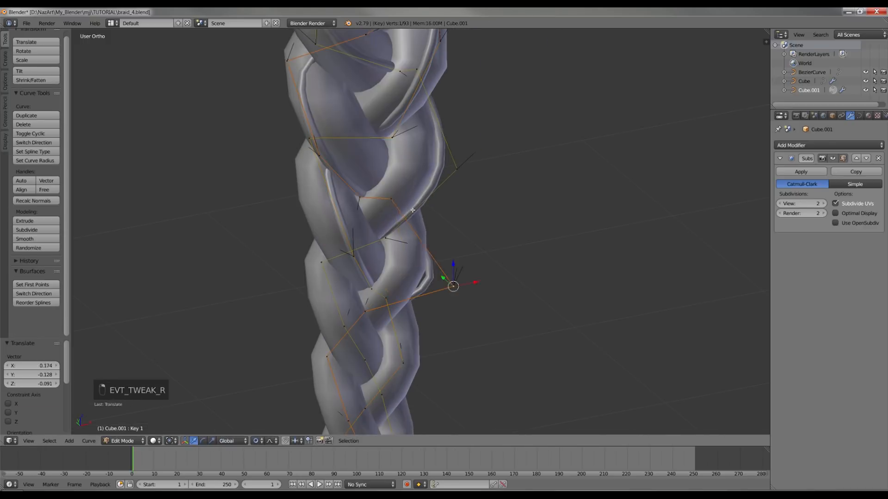
scroll(484, 260, down, 5)
key(Tab)
key(Tab)
key(Tab)
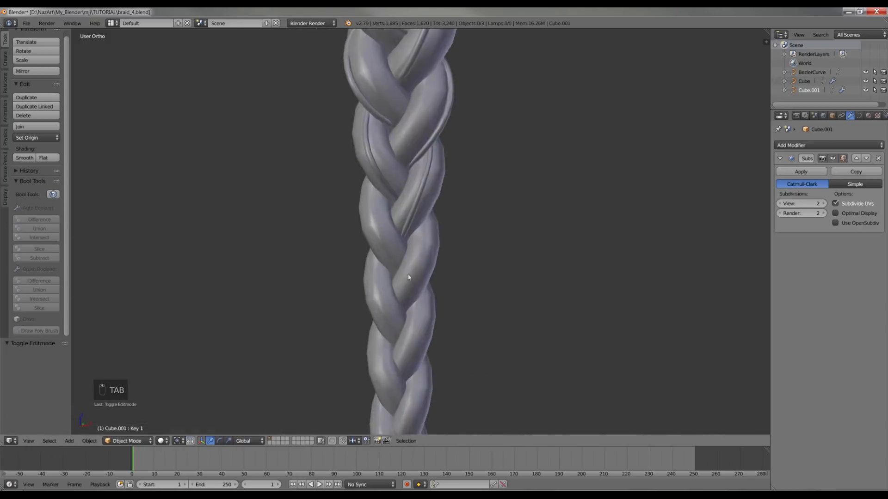
- Reposition the thin strand's next left-side points along the thick strand's surface and check the shape outside edit mode
key(Tab)
scroll(411, 278, up, 4)
right_click(354, 262)
key(g)
click(406, 260)
key(g)
middle_drag(406, 260, 404, 289)
click(368, 281)
key(Tab)
key(Tab)
- Pull the thin copy's next right-bend point outward and reposition the left-side point below it
right_drag(416, 289, 435, 287)
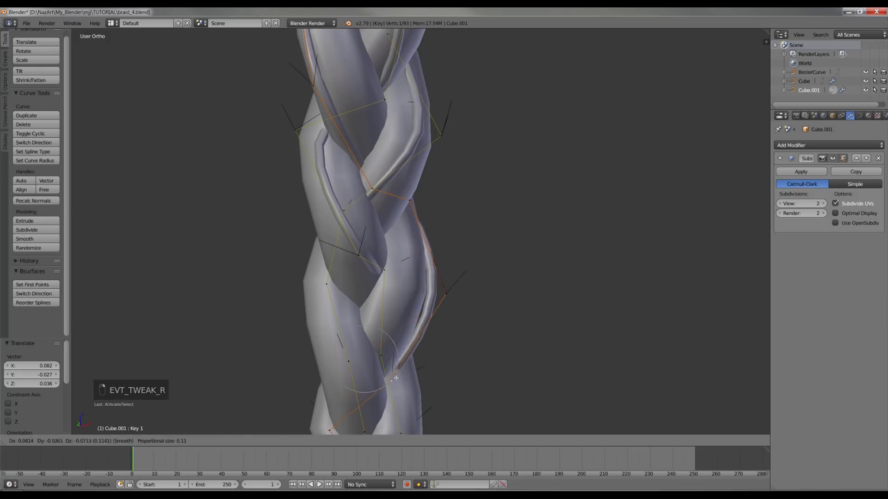
middle_drag(435, 286, 486, 358)
right_drag(457, 227, 455, 224)
middle_drag(455, 224, 451, 329)
right_click(291, 197)
key(g)
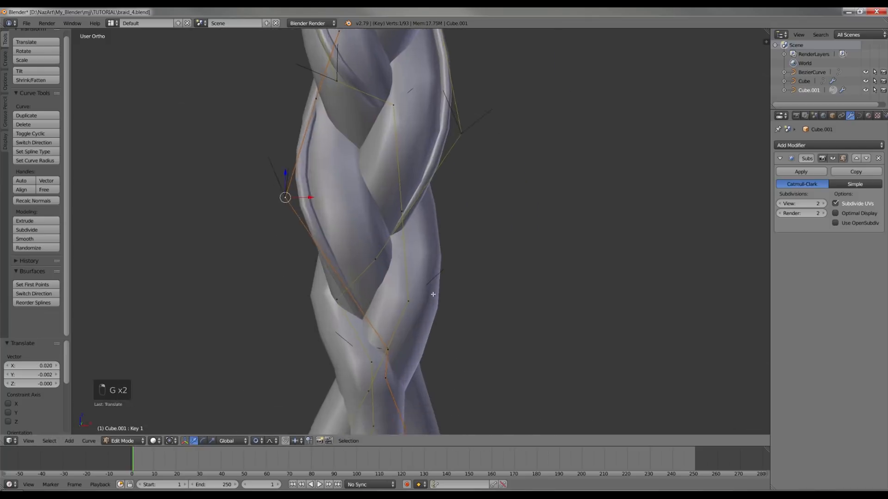
- Pull the thin strand's right-side bend points near the braid's lower end outward to follow the thick strand
middle_drag(434, 296, 393, 296)
right_drag(477, 289, 402, 301)
middle_drag(402, 301, 223, 329)
right_drag(363, 294, 413, 272)
- Adjust the thin copy's points at the lowest crossing and around the braid's tapered tip, finishing the strand editing
right_click(329, 150)
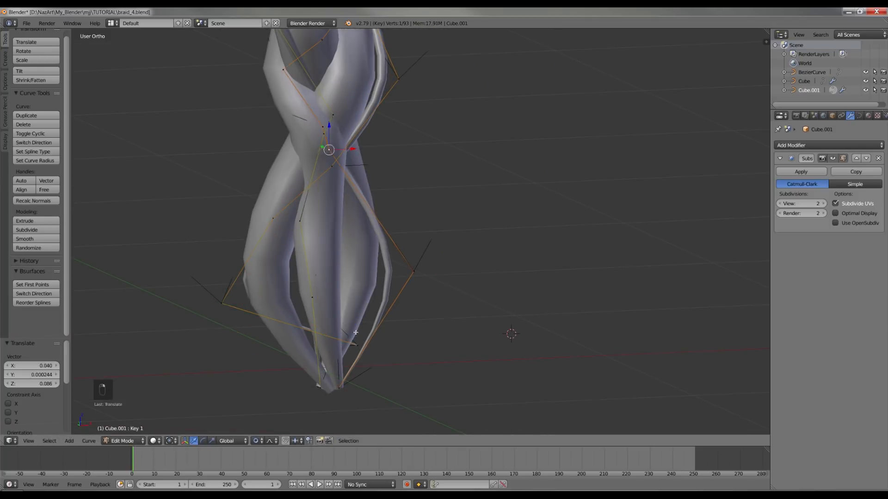
right_drag(333, 167, 320, 141)
right_click(315, 393)
middle_drag(242, 295, 345, 315)
right_drag(345, 315, 333, 317)
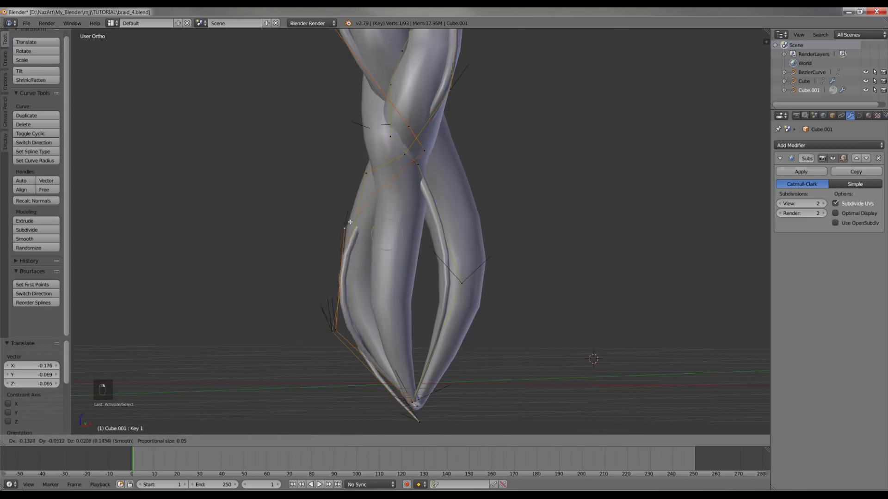
middle_drag(333, 317, 425, 185)
key(Tab)
key(Tab)
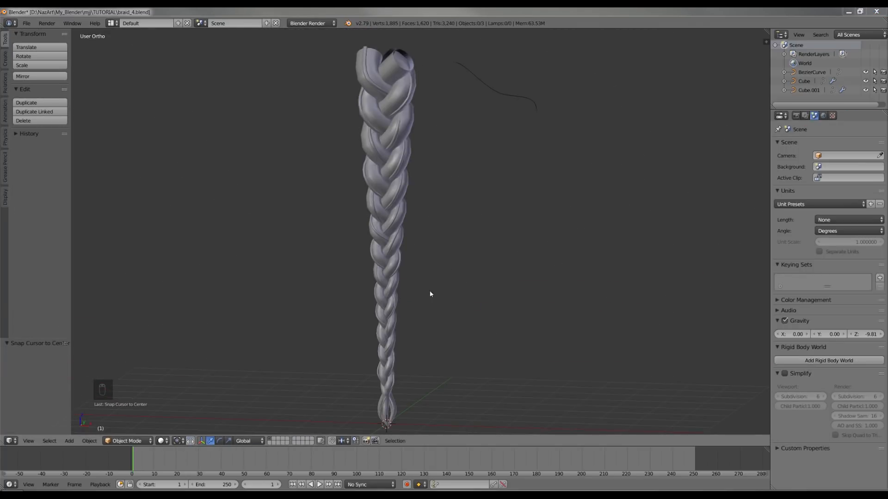
- Paste the copied twisted ring, shrink it to the braid's width and place it just above the loose tip
key(KP_1)
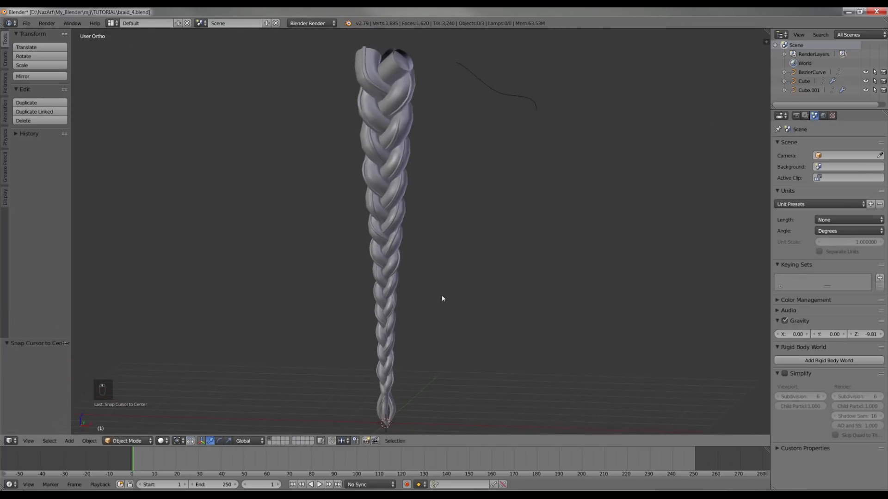
key(ctrl+v)
key(g)
key(s)
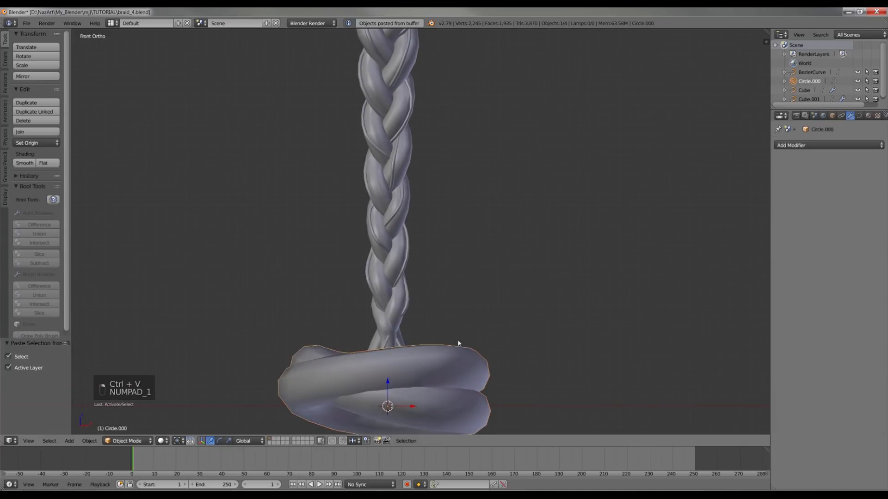
click(486, 315)
key(g)
click(451, 335)
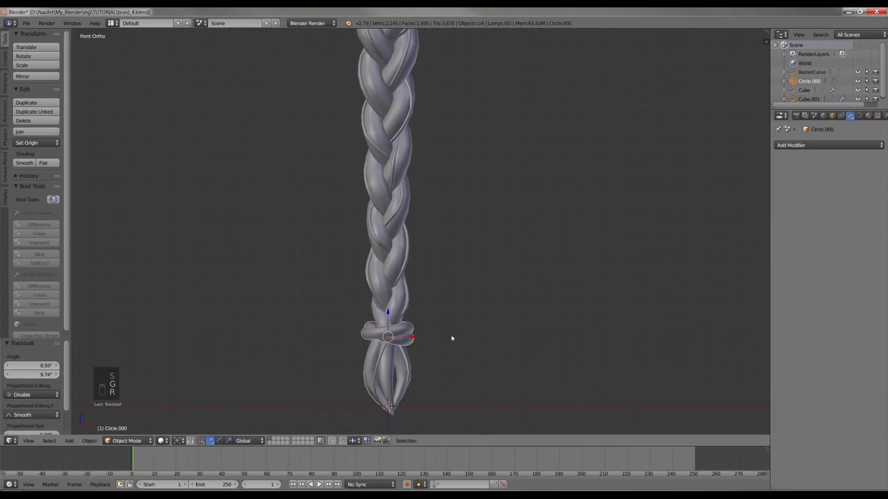
- Refine the hair tie's size and position from several angles so it wraps around the lower braid
middle_drag(451, 335, 409, 336)
key(s)
click(496, 349)
middle_drag(496, 350, 419, 309)
key(g)
click(520, 344)
key(s)
click(509, 340)
key(g)
click(515, 343)
key(g)
click(503, 303)
- Nudge and rotate the hair tie, then scale it to about 0.98 for a tighter fit
key(a)
scroll(441, 352, up, 2)
right_drag(416, 390, 444, 390)
key(r)
click(507, 364)
key(s)
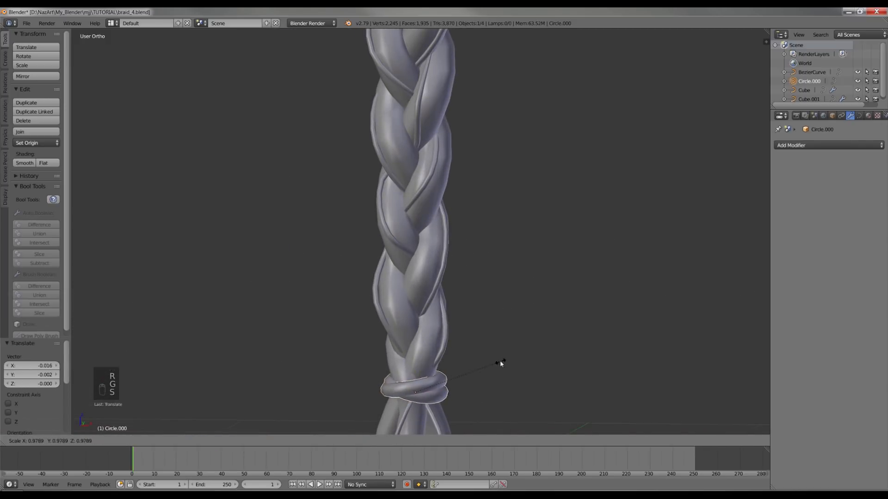
click(500, 363)
key(a)
- Add a Bezier curve at the centre of the braid's upper end
scroll(471, 237, down, 5)
shift+middle_drag(472, 237, 468, 267)
key(KP_1)
scroll(460, 237, down, 3)
scroll(459, 237, up, 1)
shift+middle_drag(460, 237, 467, 238)
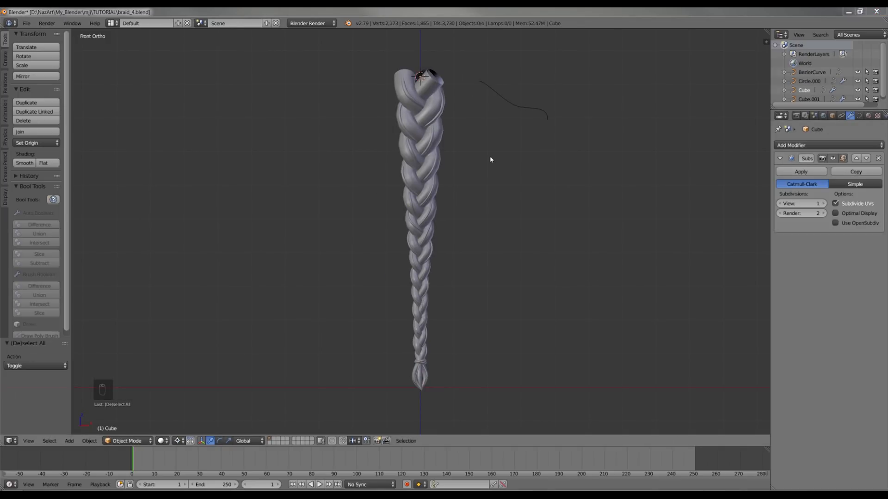
middle_drag(493, 159, 472, 266)
scroll(471, 267, up, 3)
scroll(522, 210, down, 2)
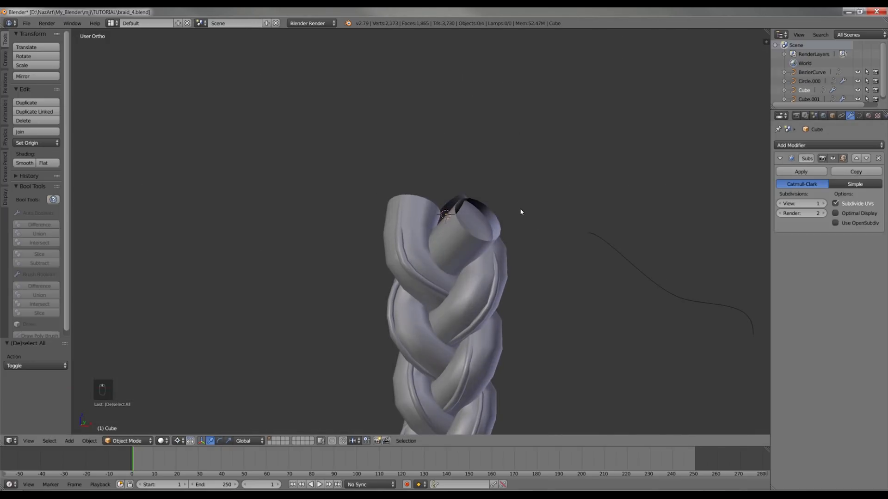
key(shift+a)
mouse_move(523, 211)
click(553, 209)
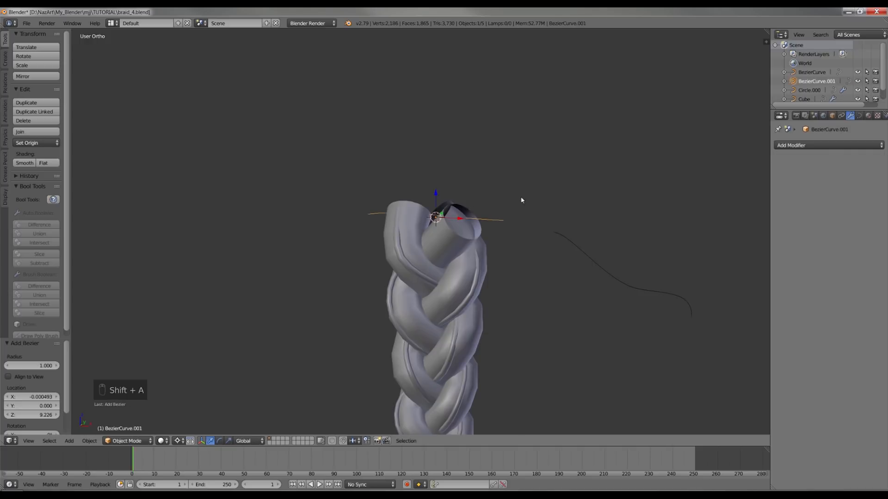
- Straighten the new curve by scaling its points to 0 along Y, and shift them 1.000 along X
key(KP_7)
key(Tab)
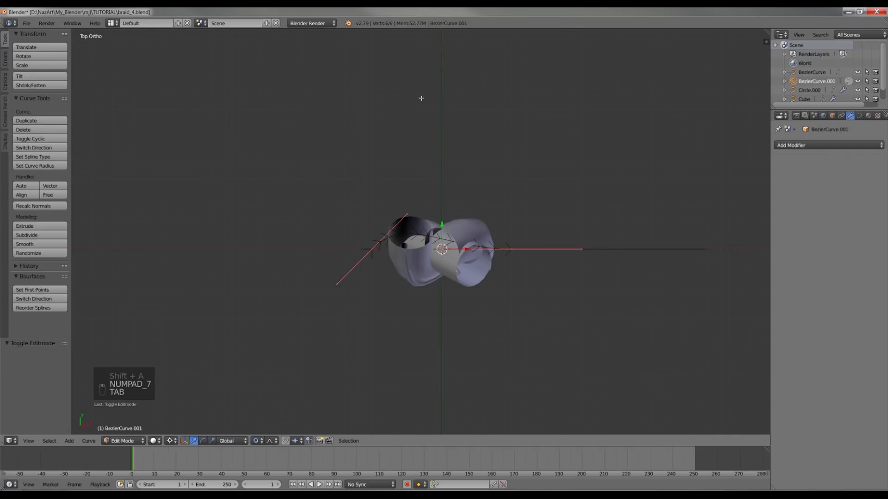
key(s)
click(433, 167)
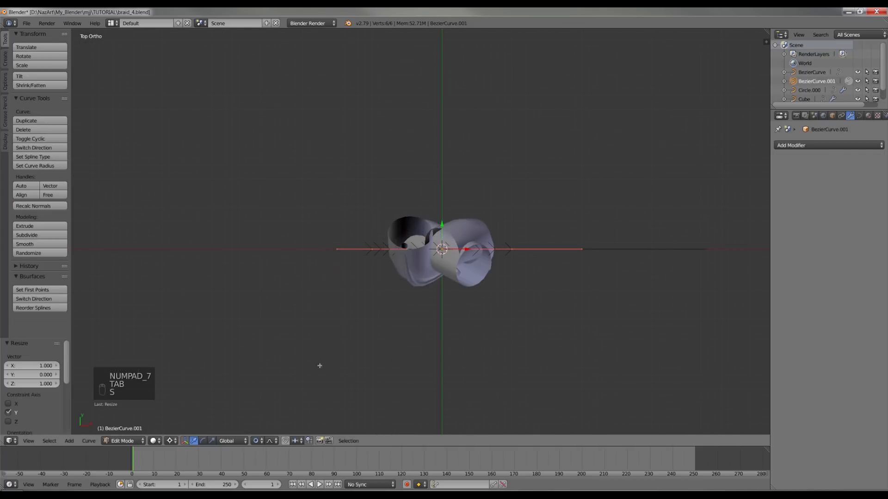
drag(466, 252, 475, 251)
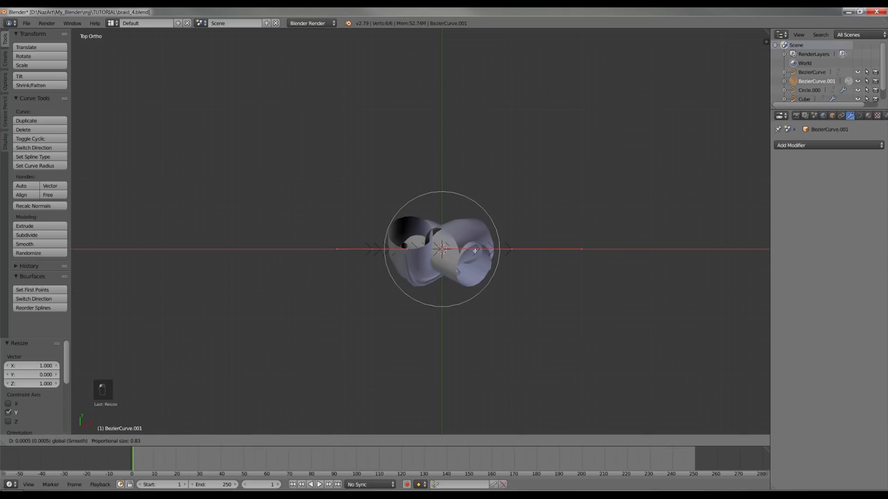
drag(532, 247, 498, 234)
- Rotate the curve object 90° in front view so it runs down the braid's centre
key(KP_1)
shift+middle_drag(468, 278, 444, 248)
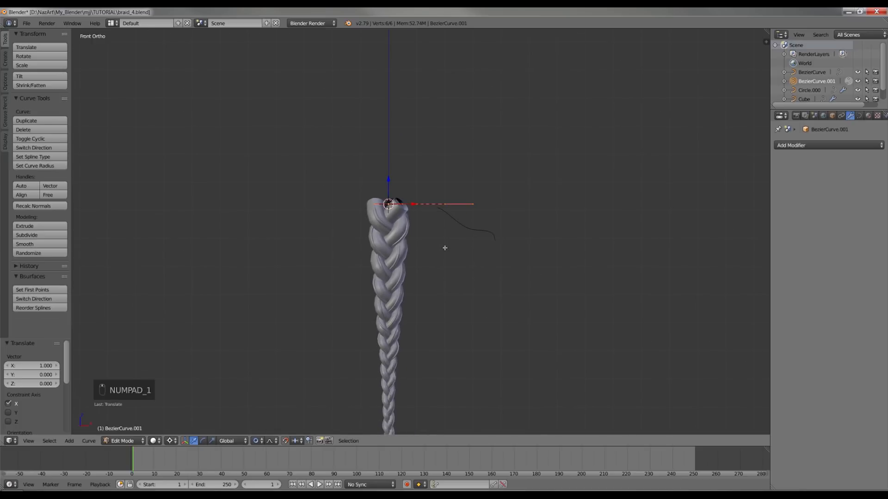
key(Tab)
key(r)
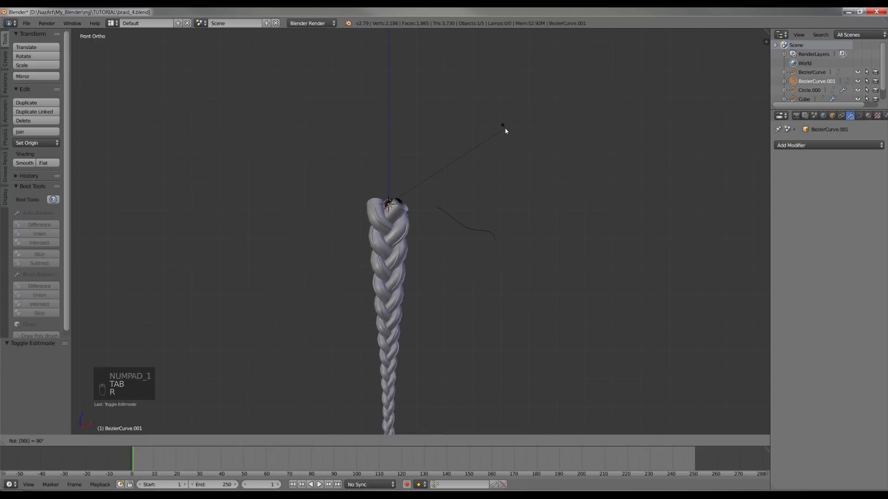
key(Return)
click(833, 116)
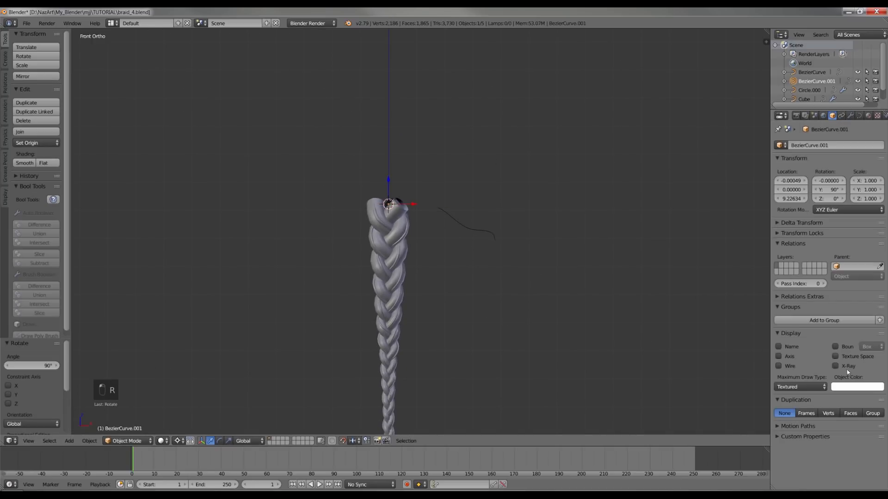
click(852, 117)
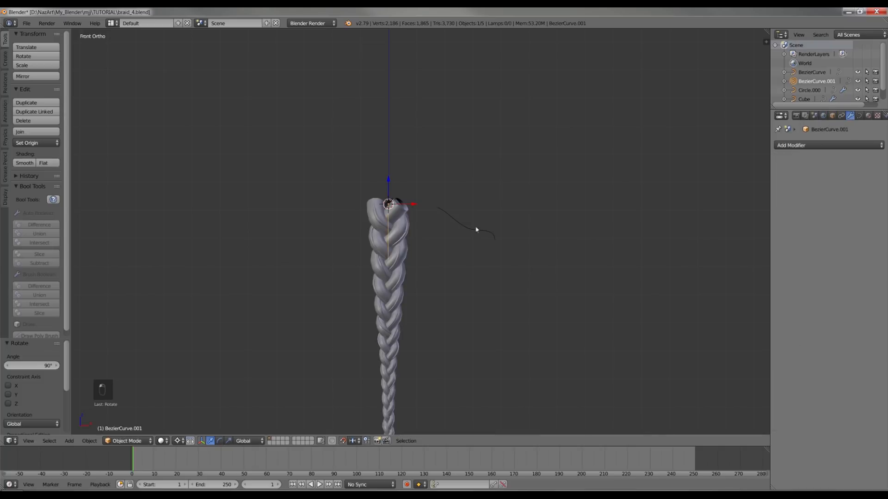
- Scale the curve's points by 4.7 along Z so it spans the braid's full length
shift+middle_drag(476, 230, 481, 186)
key(Tab)
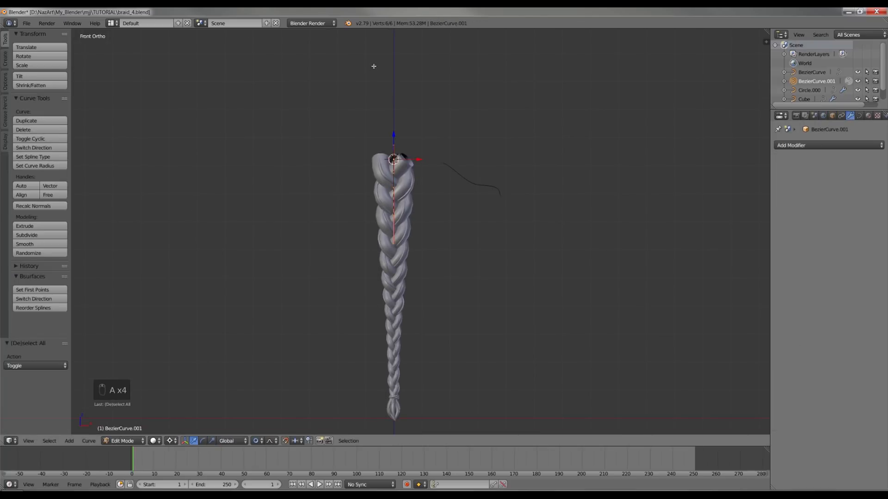
key(s)
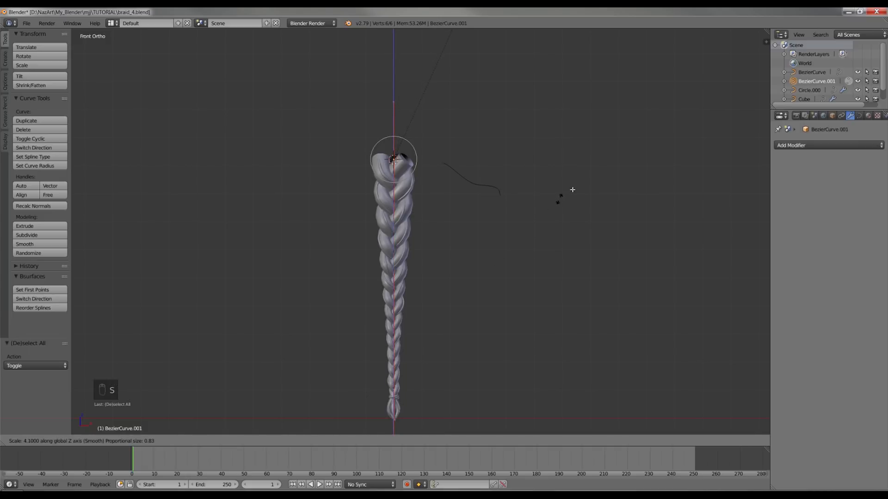
click(614, 156)
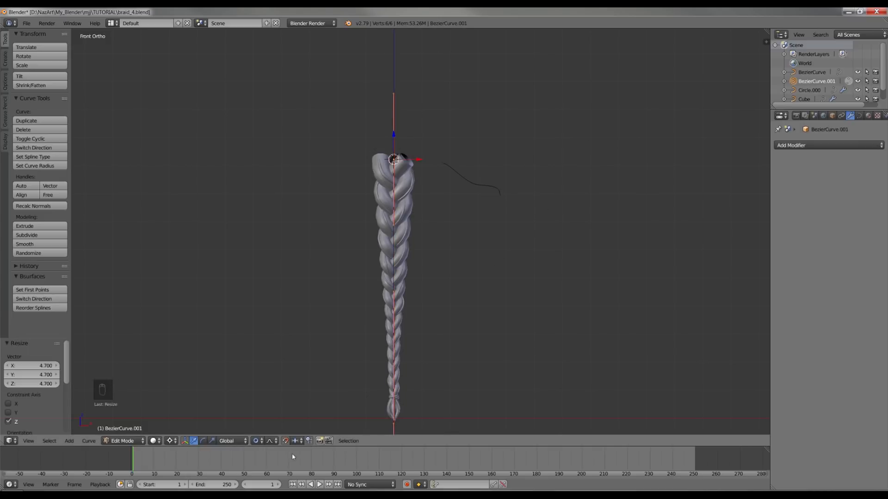
key(Tab)
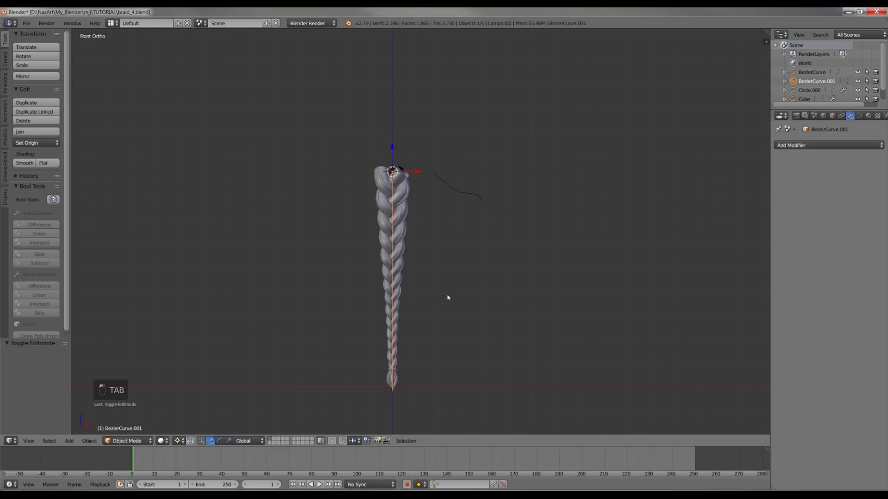
- Add a Curve modifier to the thick braid and set the straight central Bezier curve as its object
shift+middle_drag(451, 291, 475, 234)
scroll(406, 160, up, 1)
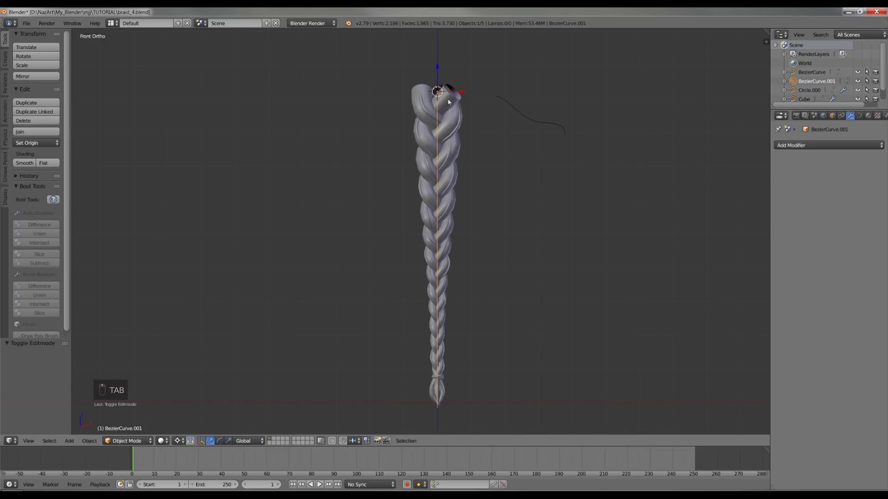
right_click(448, 101)
click(841, 146)
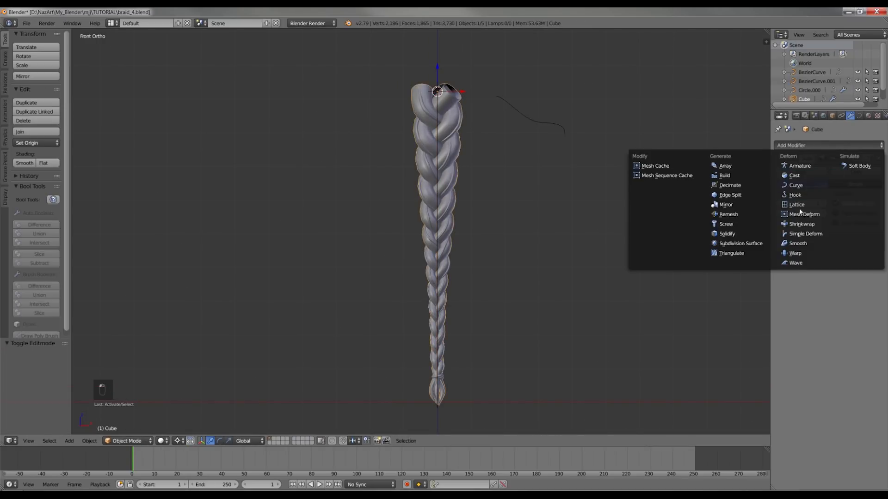
click(796, 185)
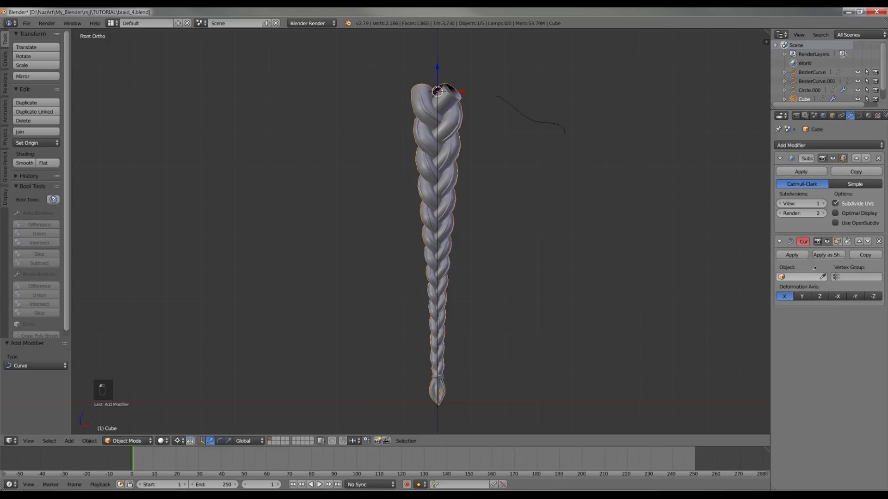
click(441, 124)
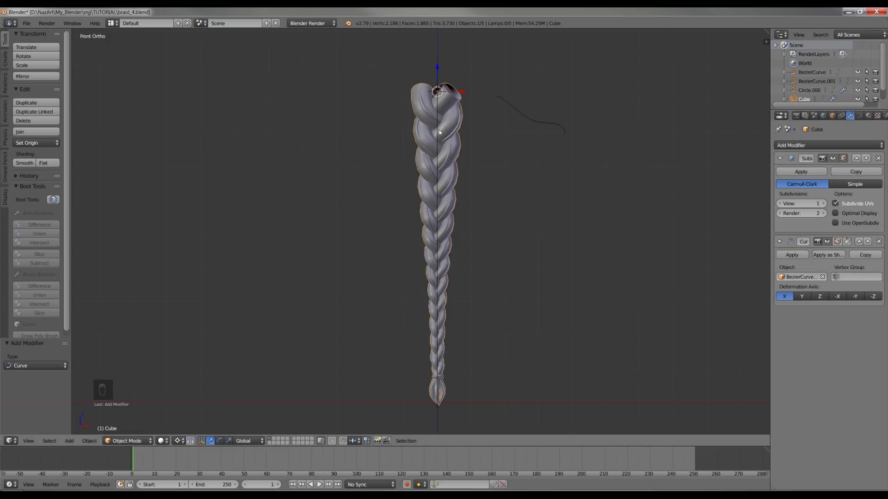
- Link the thick braid's modifiers to the thin strands and the hair tie
middle_drag(485, 122, 434, 164)
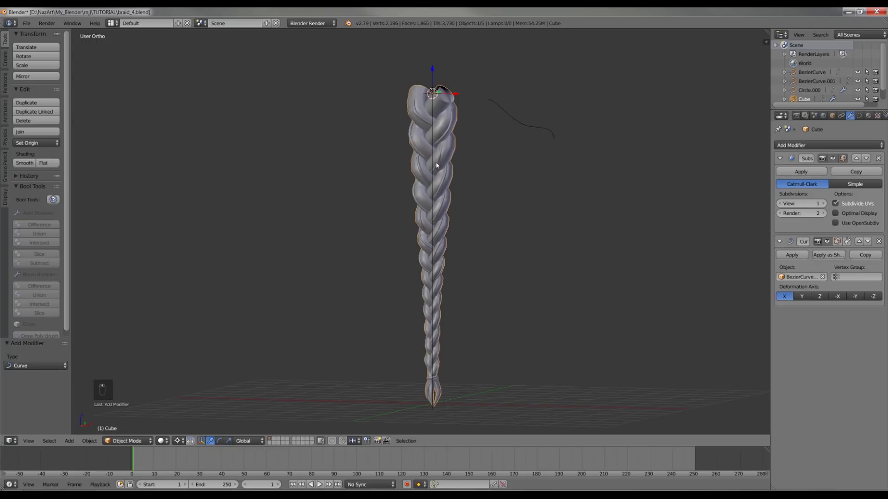
shift+right_click(442, 182)
shift+right_click(439, 379)
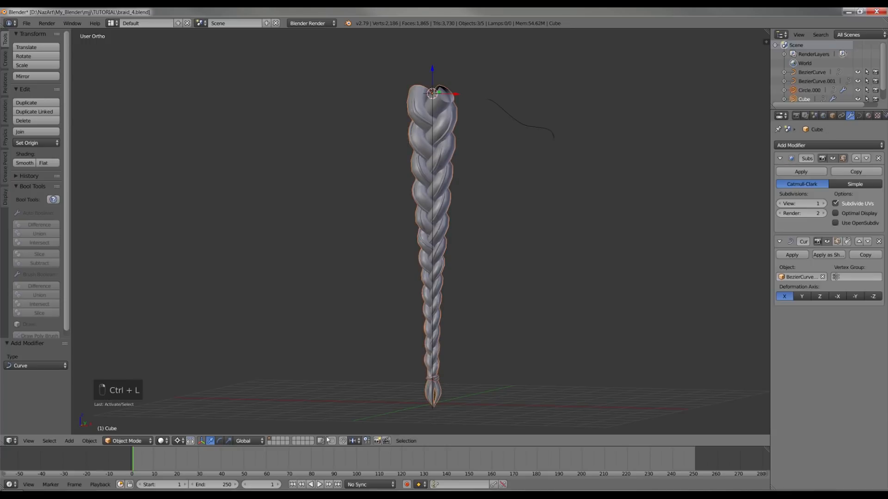
key(ctrl+l)
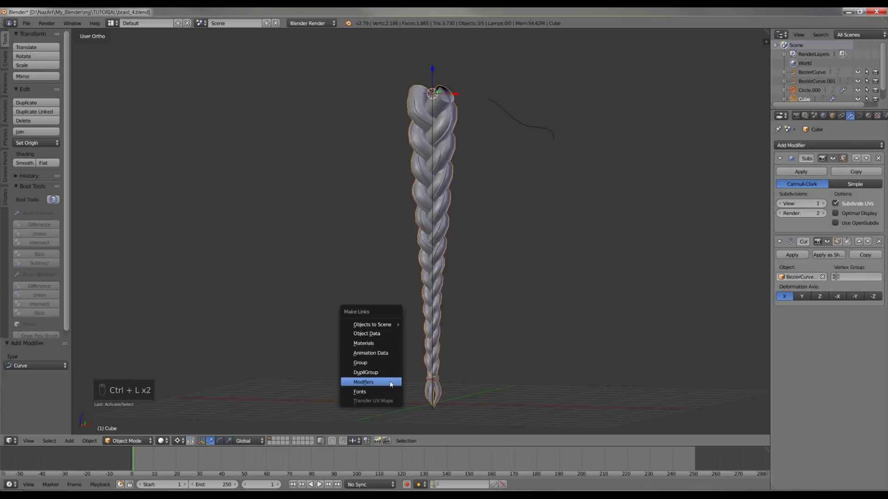
click(390, 382)
key(a)
- Turn off proportional editing and bend the braid by moving the guide curve's lower end, rotating it -52.2° and reshaping its handles
right_click(433, 408)
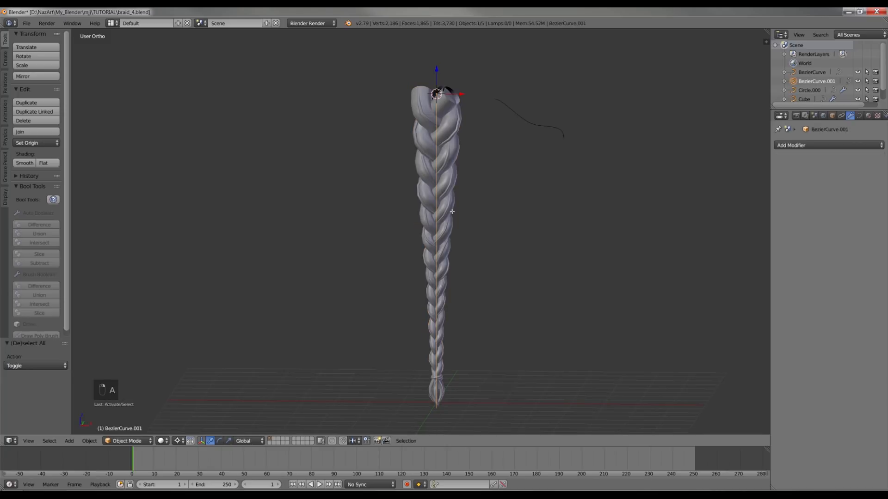
key(Tab)
middle_drag(452, 211, 437, 227)
click(256, 441)
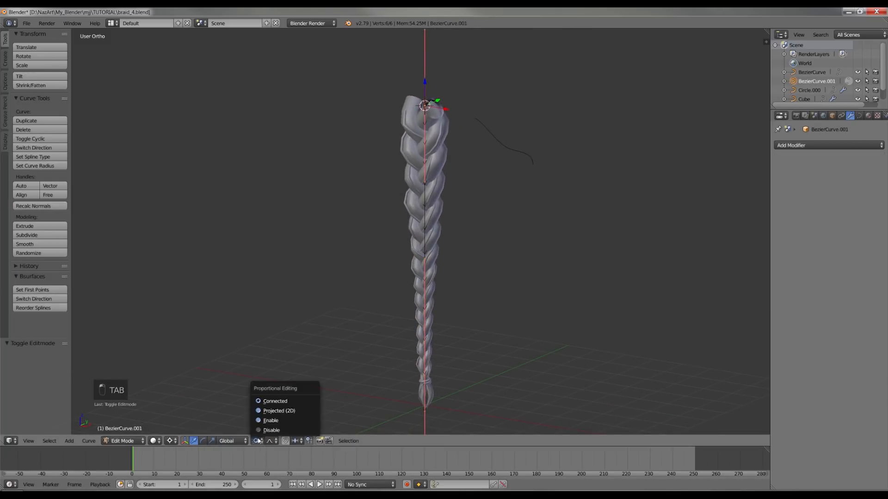
click(270, 400)
right_drag(423, 414, 332, 130)
click(347, 263)
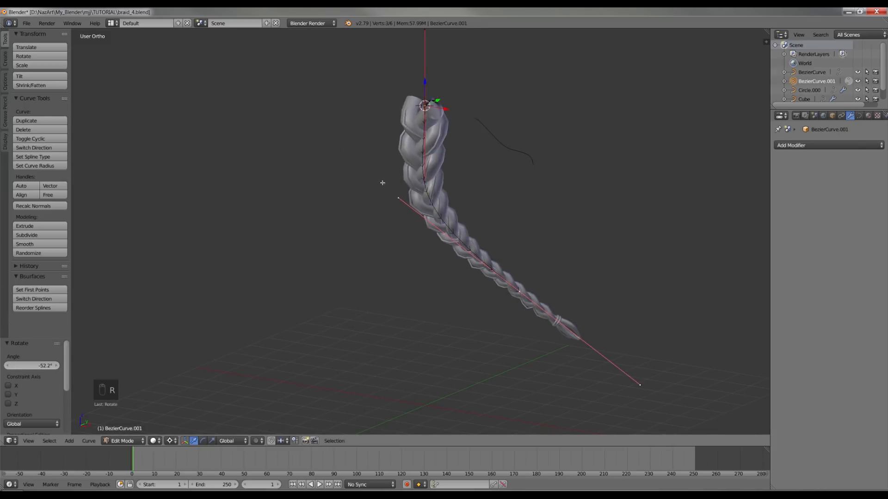
right_drag(397, 194, 496, 404)
right_drag(429, 189, 247, 236)
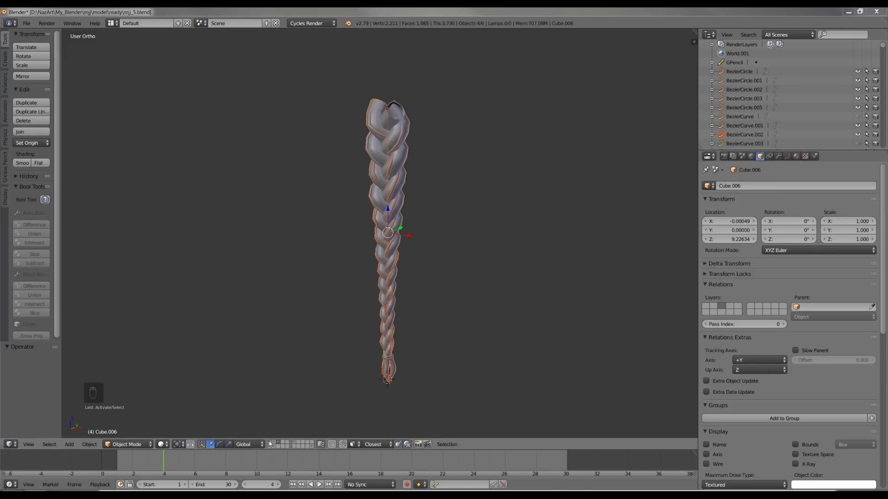
- Show the character's layer together with the braid, move the braid beside the character and scale it down to about 0.385
click(272, 442)
shift+click(278, 442)
shift+middle_drag(416, 235, 402, 307)
key(g)
click(538, 176)
key(s)
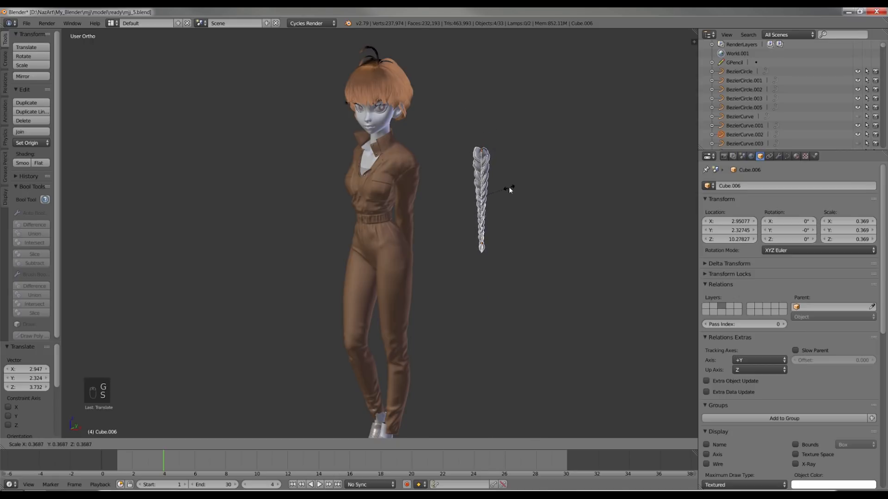
click(511, 190)
- Move the braid close to the character, just behind the neck
shift+middle_drag(517, 246, 545, 314)
scroll(527, 277, up, 3)
key(g)
click(384, 198)
middle_drag(384, 198, 312, 190)
scroll(518, 219, up, 4)
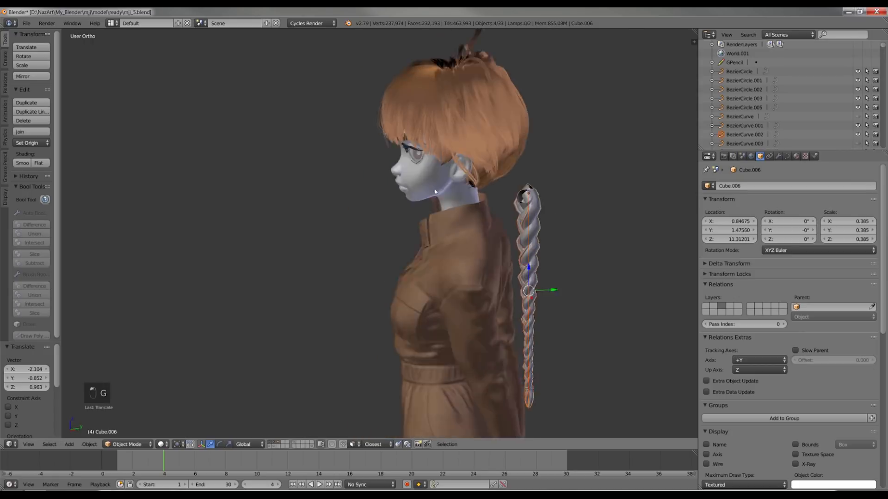
key(g)
click(452, 198)
- Fine-tune the braid's position from several angles so its top sits behind the character's ear
middle_drag(451, 198, 555, 167)
key(g)
click(399, 185)
key(g)
click(546, 179)
key(g)
click(541, 187)
key(g)
click(581, 181)
scroll(533, 250, up, 2)
- Subdivide the braid's guide curve once to add a middle control point
key(a)
right_click(534, 248)
key(Tab)
key(a)
key(a)
key(a)
key(a)
key(w)
click(550, 185)
key(Tab)
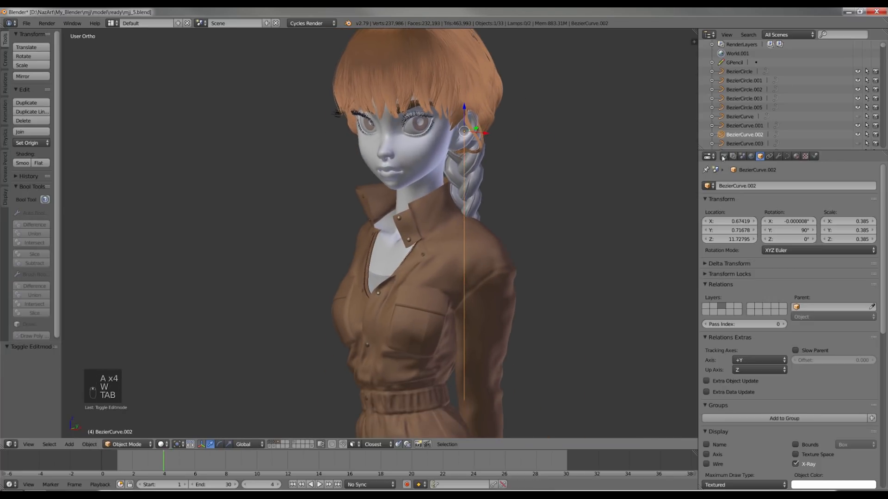
- Add Basis and Key 1 shape keys to the guide curve and set Key 1's value to 1.000
click(787, 156)
click(872, 196)
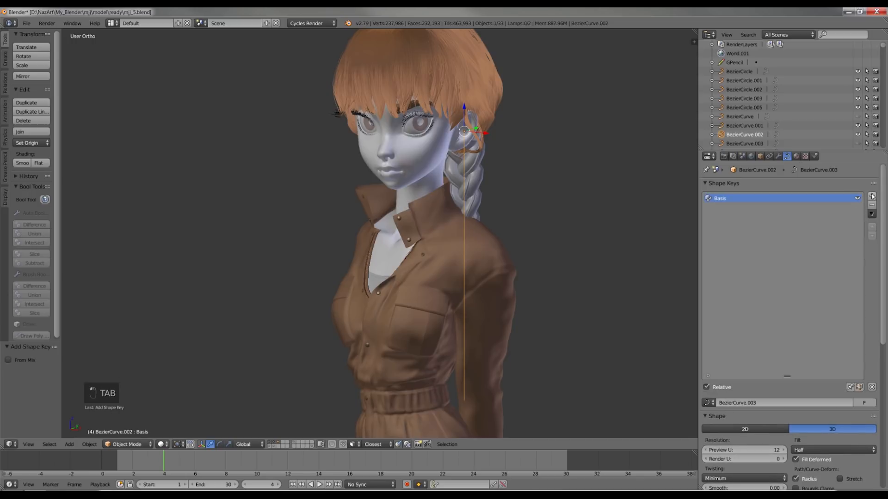
click(872, 196)
drag(714, 398, 875, 398)
middle_drag(550, 276, 493, 388)
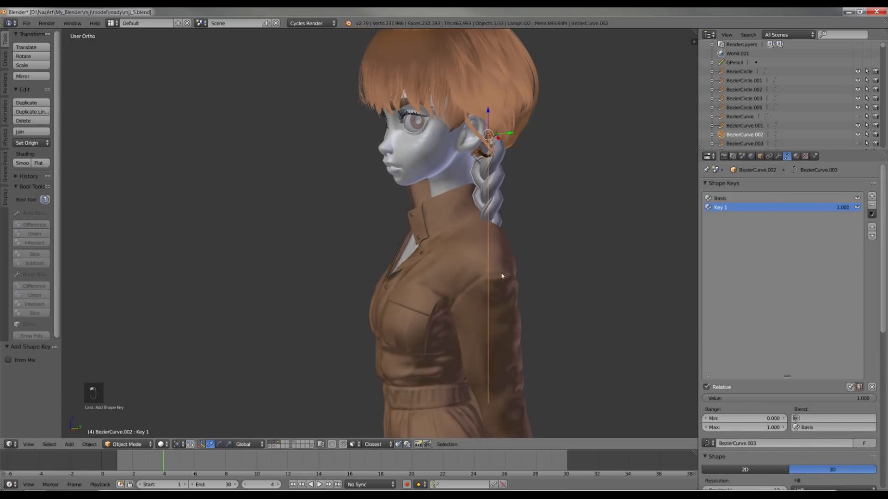
- Edit the guide curve with Key 1 active, pulling its lower end in front of the chest and its middle handle forward
key(Tab)
right_drag(490, 407, 382, 353)
scroll(398, 363, down, 11)
scroll(393, 360, down, 20)
click(382, 353)
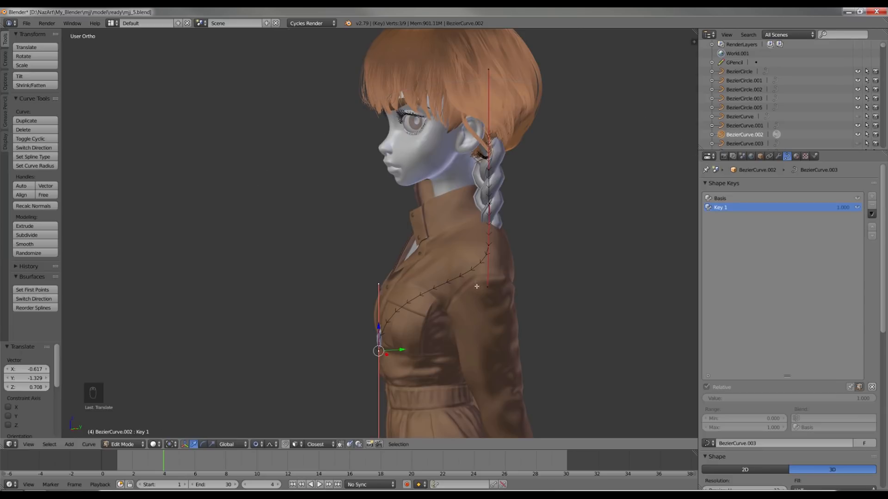
right_drag(489, 287, 440, 280)
scroll(440, 280, up, 5)
click(439, 280)
middle_drag(440, 280, 530, 308)
- Move the guide curve's lower end and middle handle sideways, following the character's side in the front view
right_drag(348, 337, 422, 325)
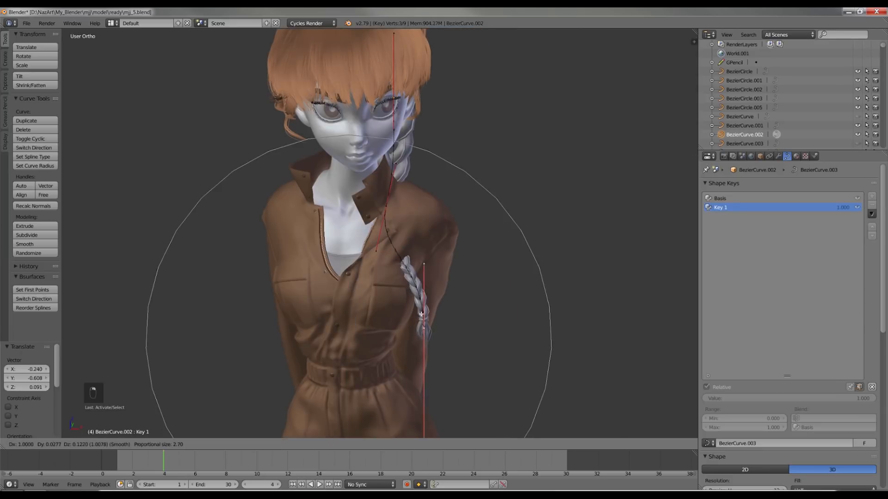
scroll(420, 326, down, 3)
click(418, 327)
right_drag(377, 251, 418, 244)
click(419, 244)
middle_drag(420, 209, 466, 199)
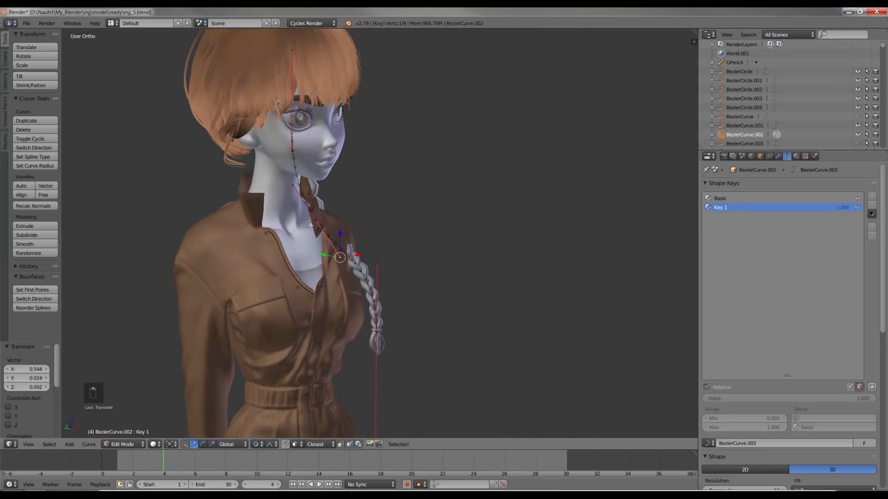
- Move the guide curve's middle point outward so the braid passes over the shoulder
right_drag(313, 228, 338, 219)
scroll(329, 222, up, 5)
click(337, 219)
middle_drag(337, 219, 262, 226)
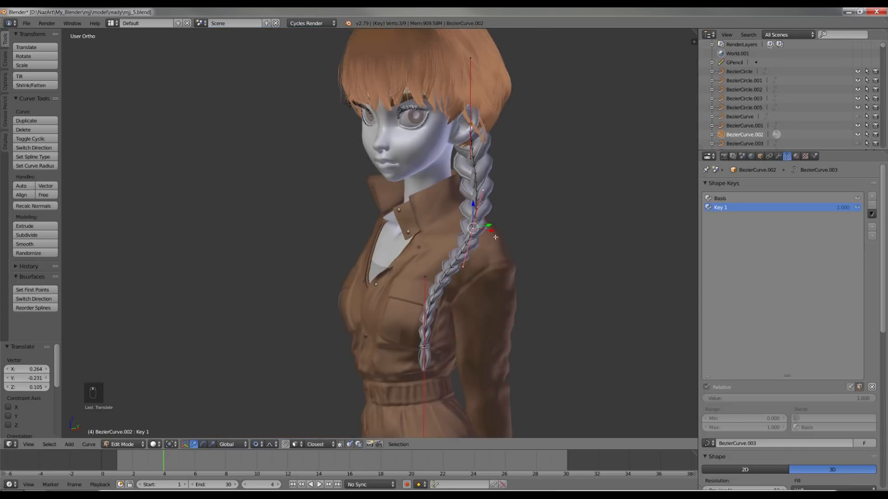
- Adjust the guide curve's middle bend with small handle and point moves so the braid hangs in front of the shoulder
scroll(324, 220, up, 1)
right_drag(492, 207, 468, 207)
scroll(469, 207, up, 2)
click(468, 207)
middle_drag(468, 207, 462, 209)
right_drag(461, 211, 469, 212)
click(469, 213)
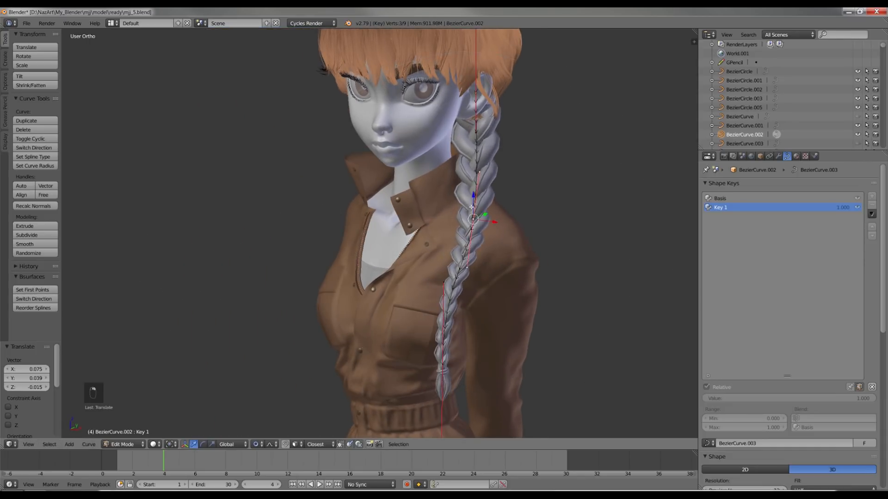
- Pull a handle of the guide curve's middle point backward in the side view to round the bend over the shoulder
middle_drag(469, 212, 397, 207)
right_drag(483, 199, 504, 206)
scroll(501, 204, up, 7)
click(504, 206)
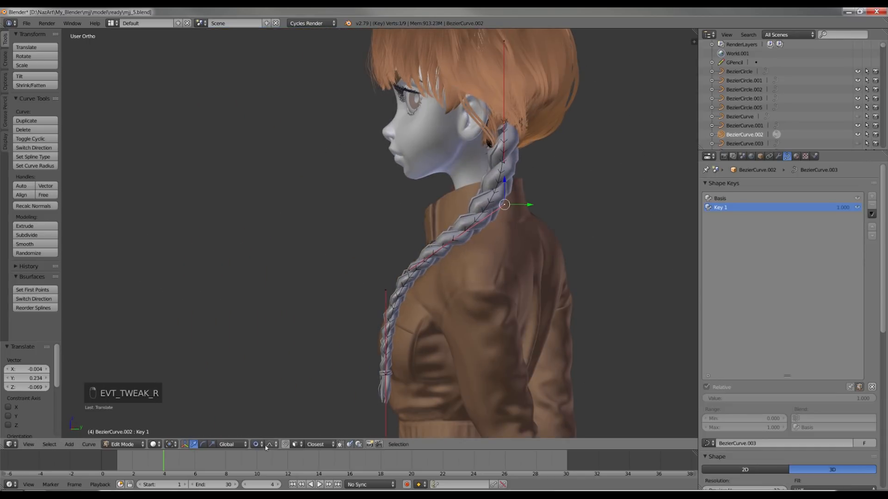
- Turn off proportional editing and reposition the guide curve's lower end point and its handle against the chest
middle_drag(504, 206, 436, 264)
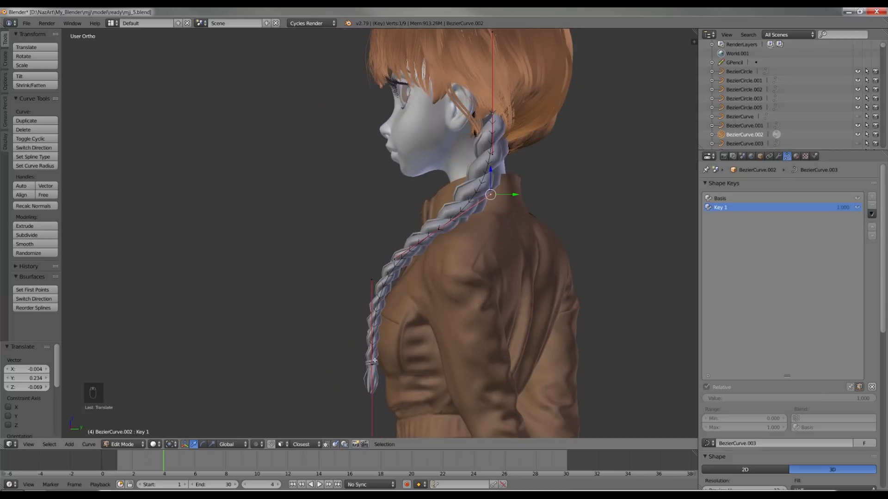
right_drag(372, 363, 381, 367)
click(381, 367)
middle_drag(381, 367, 330, 361)
right_drag(313, 282, 307, 293)
click(307, 292)
middle_drag(307, 293, 430, 237)
scroll(430, 237, up, 2)
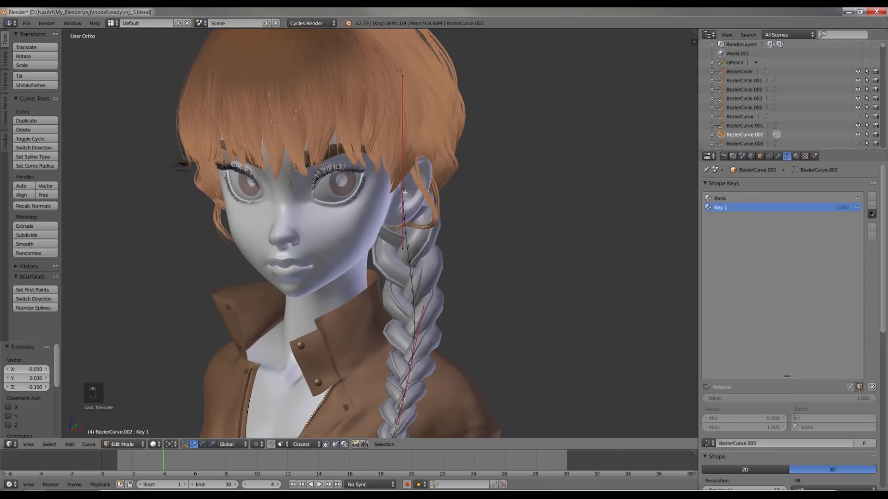
- Tilt the guide curve's top point by 26.2° to twist the braid's upper end
middle_drag(401, 210, 436, 197)
key(ctrl+t)
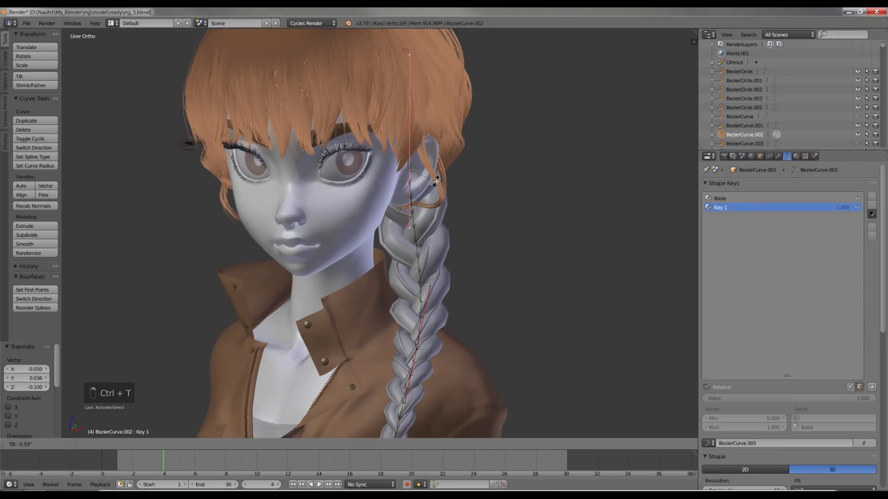
key(ctrl+z)
key(ctrl+t)
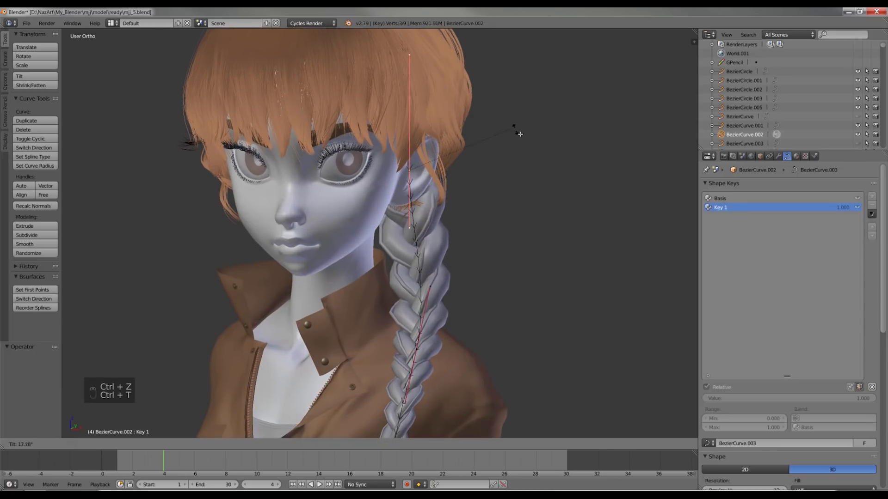
click(518, 143)
- Nudge the guide curve's middle point slightly inward and shrink the radius at its lower end to thin the braid's tip
shift+middle_drag(427, 298, 453, 174)
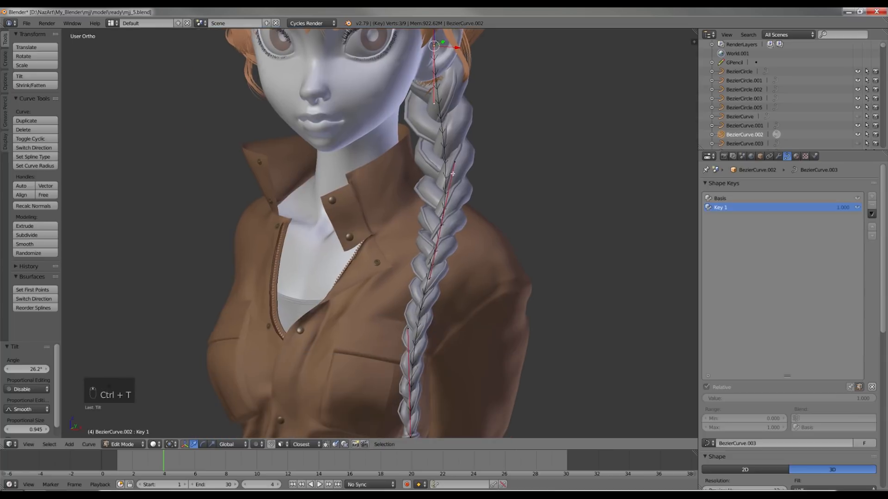
right_drag(443, 221, 437, 219)
click(434, 219)
shift+middle_drag(416, 341, 428, 315)
scroll(427, 315, down, 1)
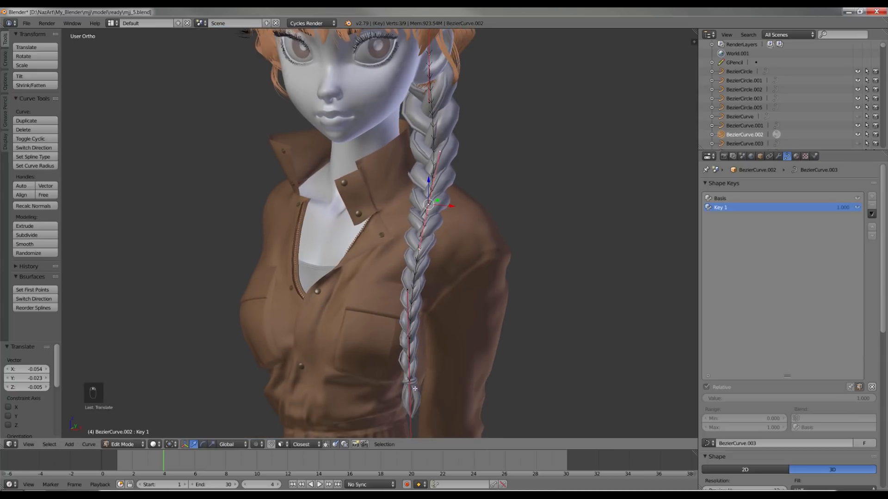
key(alt+s)
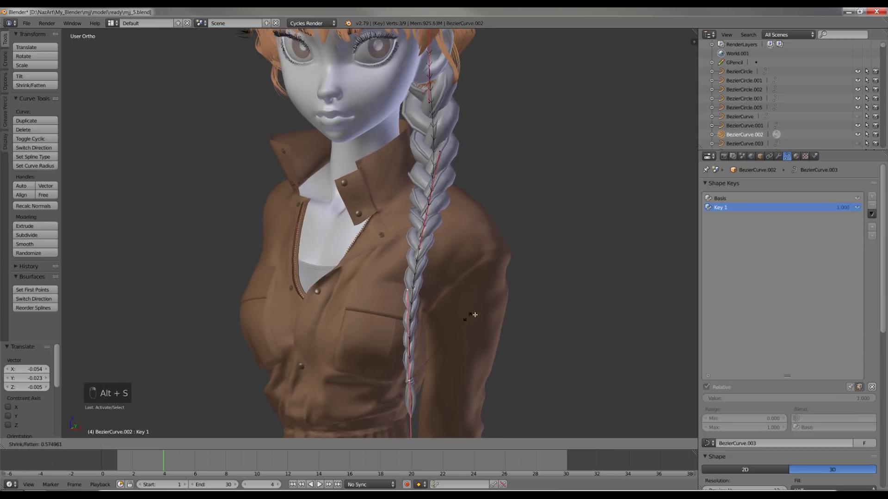
click(480, 307)
- Shift the guide curve's middle point slightly outward and adjust the curve's tilt in the front view
middle_drag(480, 307, 373, 180)
key(a)
right_click(359, 200)
key(g)
click(371, 201)
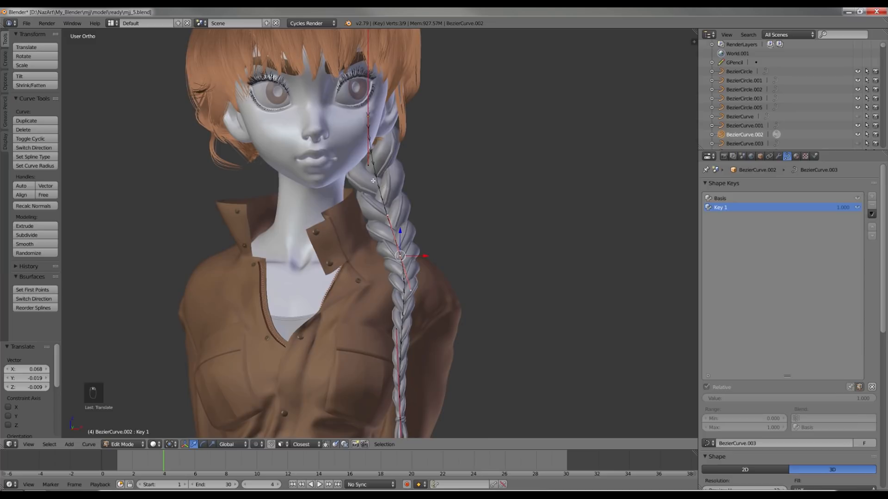
key(ctrl+t)
click(334, 153)
- Reposition a handle near the guide curve's middle to smooth the shoulder bend, and return to Object Mode
middle_drag(334, 153, 475, 227)
key(a)
key(g)
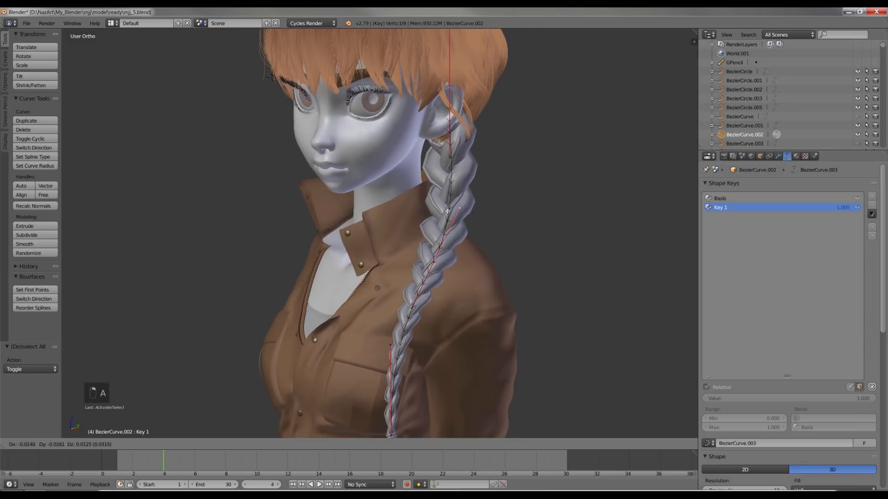
click(431, 201)
middle_drag(432, 201, 462, 207)
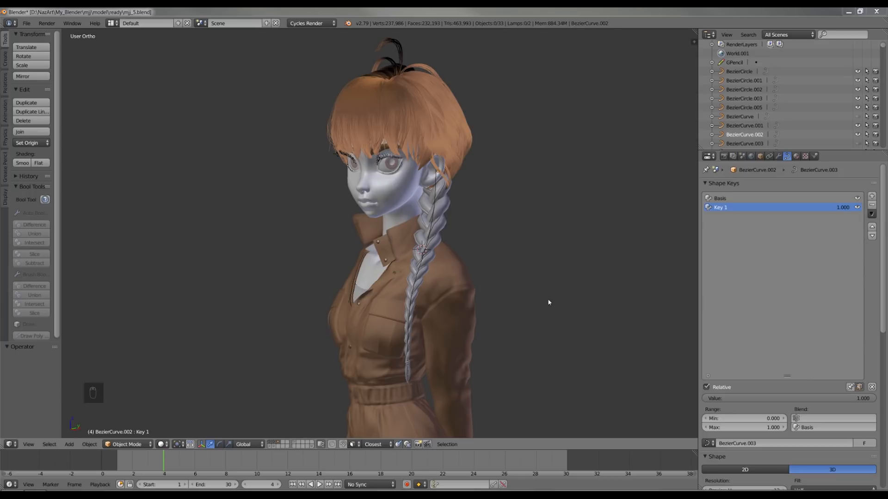
middle_drag(549, 303, 481, 319)
- Enable the Particle: HairNet add-on and show its options in the particle settings of the character's hair object
key(ctrl+alt+u)
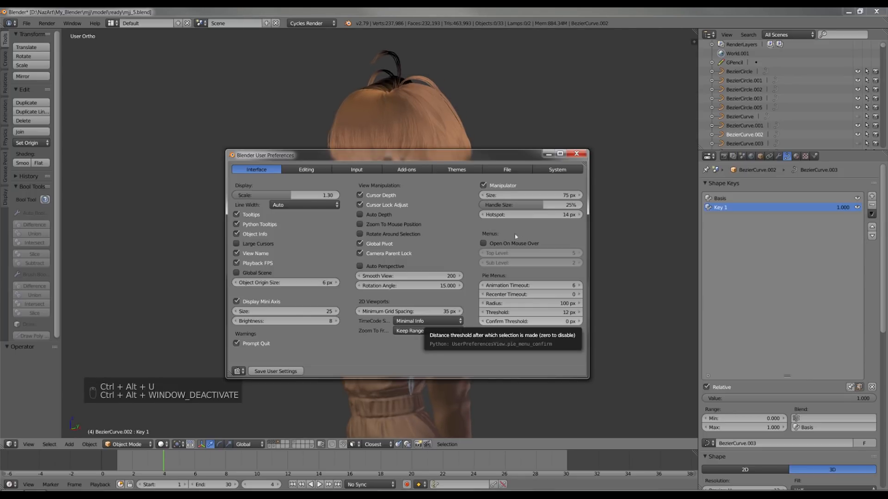
click(394, 171)
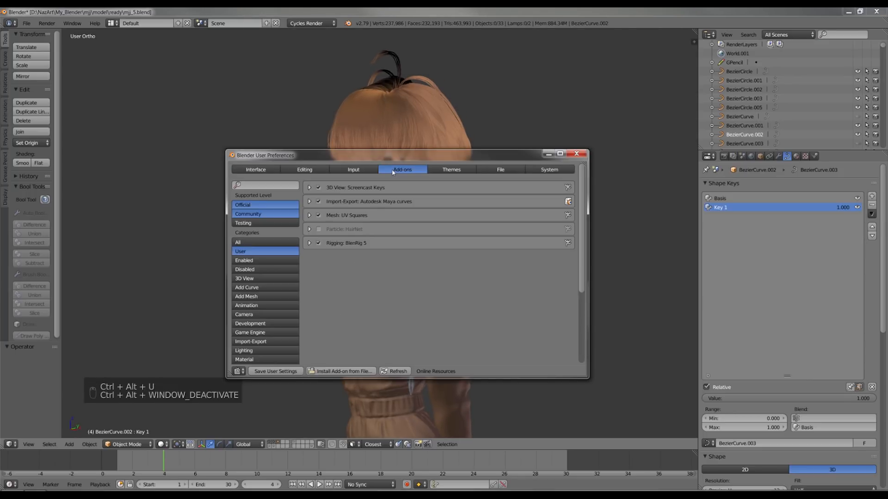
click(318, 229)
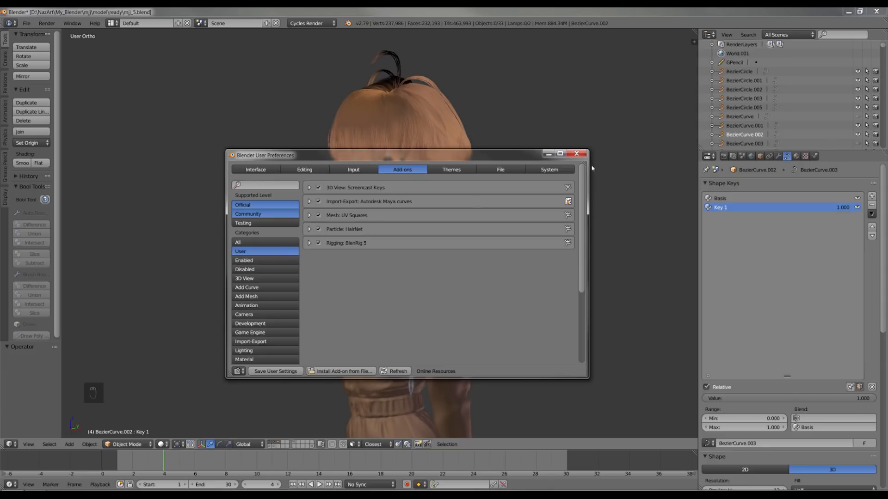
click(577, 154)
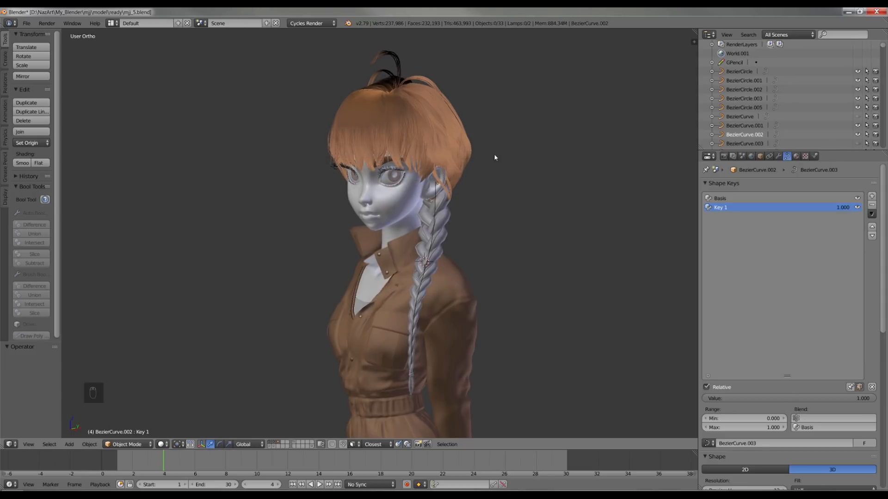
right_click(471, 151)
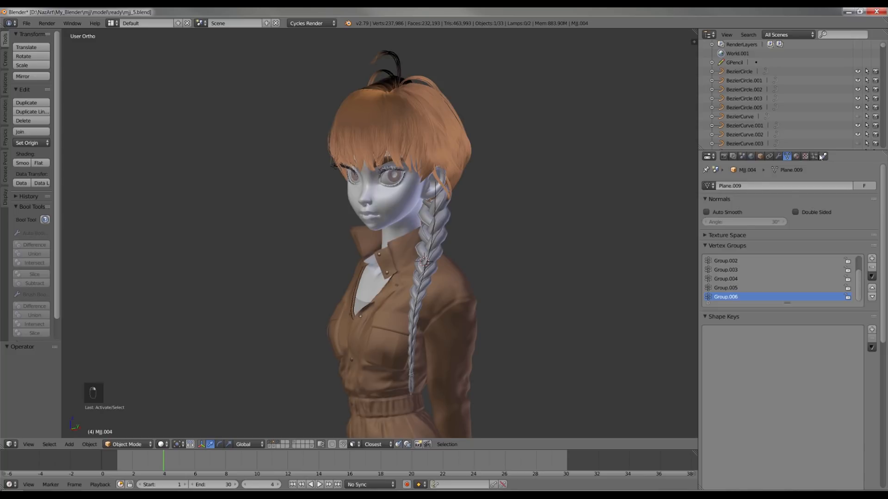
click(815, 156)
scroll(854, 387, down, 10)
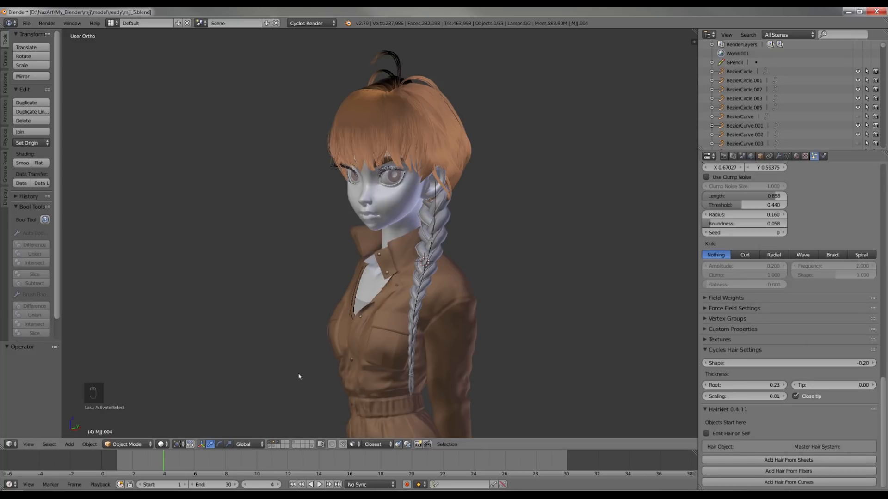
- Show only the braid's layer, duplicate the whole braid with its guide curve and move the copies to the fourth layer
click(279, 442)
shift+middle_drag(435, 269, 414, 255)
scroll(420, 242, up, 2)
key(a)
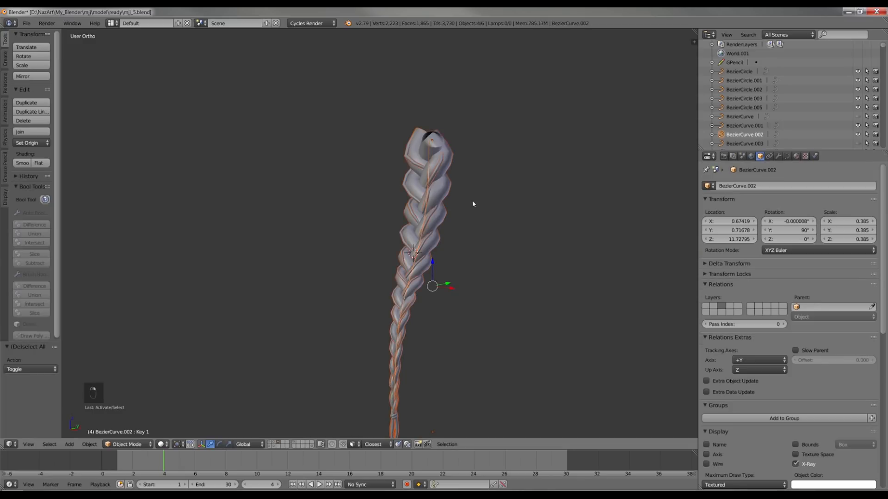
key(shift+d)
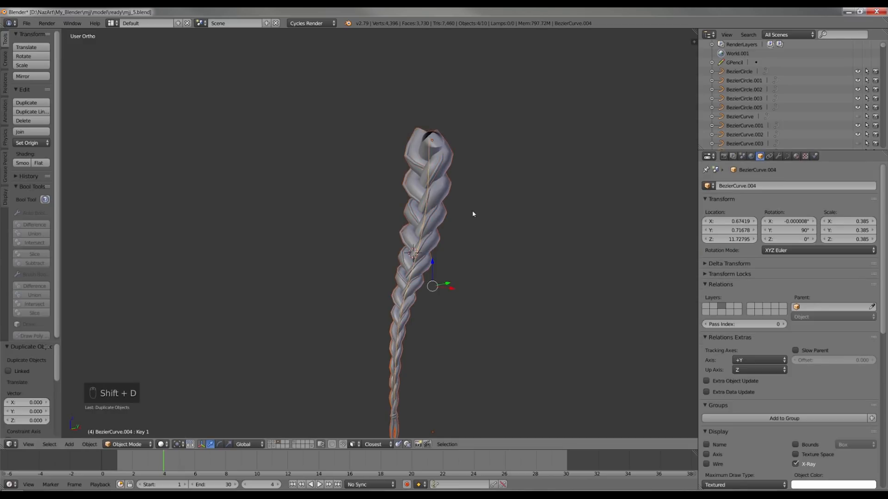
key(m)
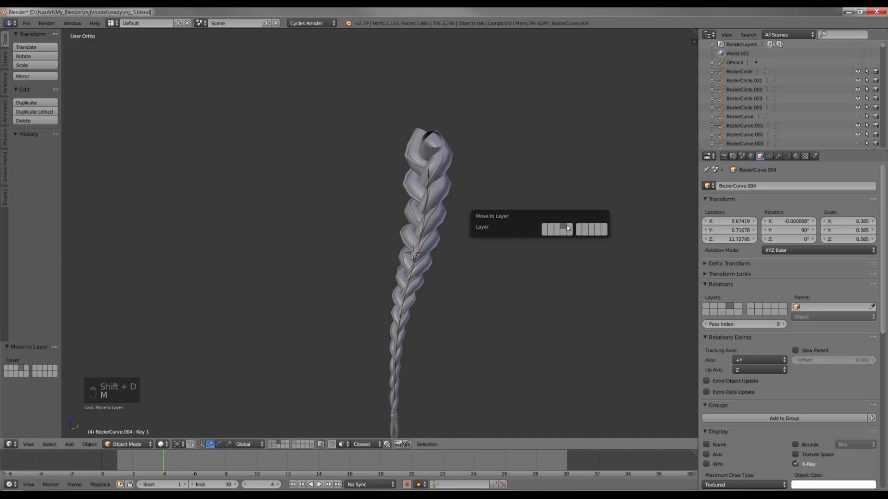
click(568, 228)
- Set the bevel depth of the thick braid strands to 0
right_click(446, 172)
click(788, 157)
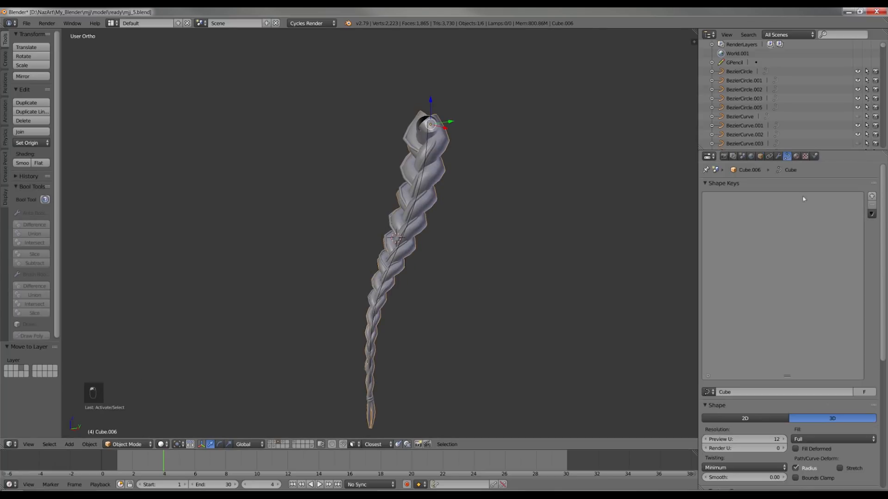
scroll(839, 319, down, 11)
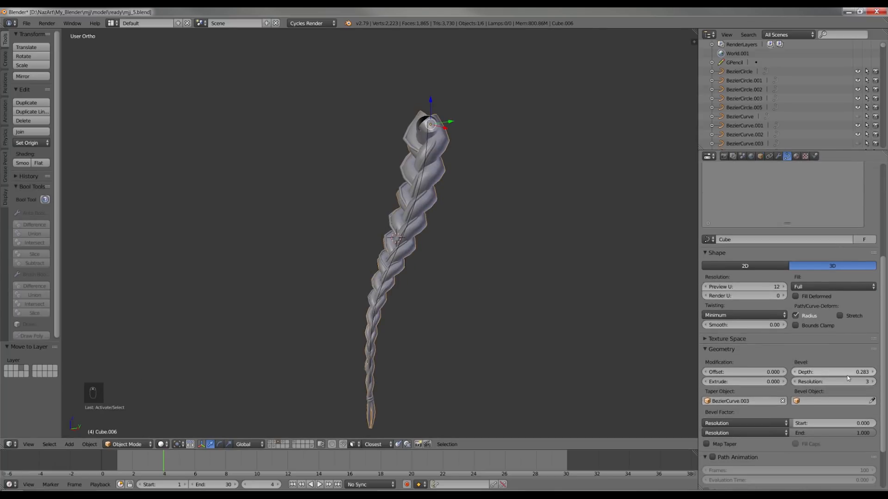
drag(846, 372, 828, 373)
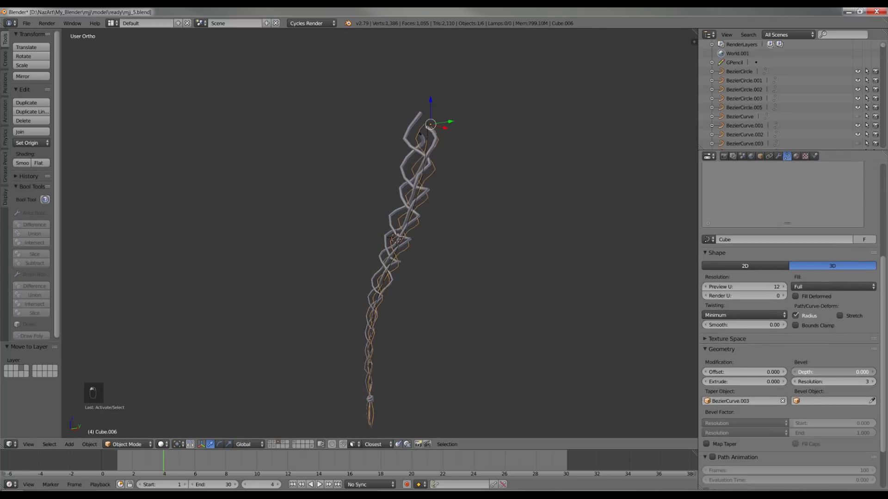
- Remove the Subsurf modifier from the thick braid and apply its Curve modifier
click(780, 156)
click(877, 199)
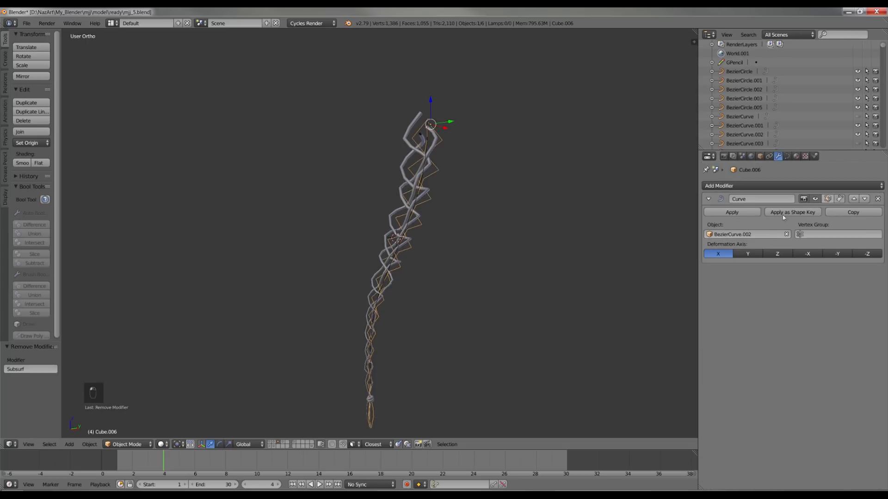
click(746, 212)
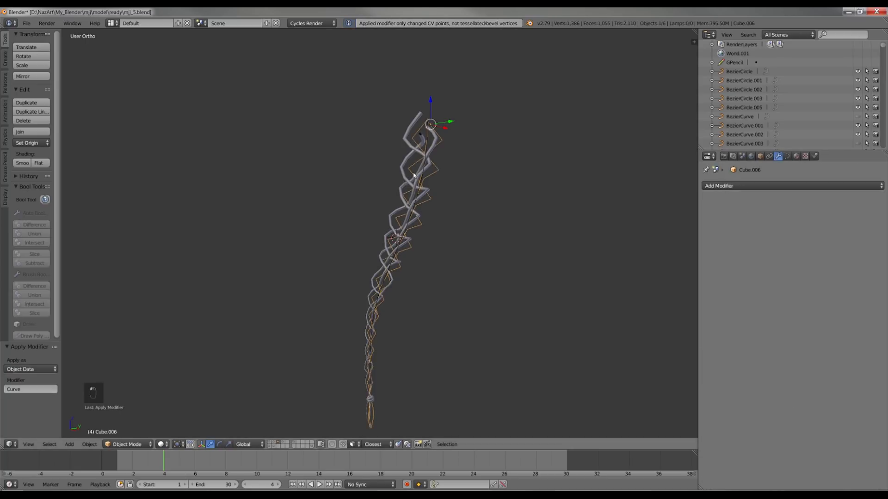
- Remove the Subsurf modifier from the remaining beveled braid strands and apply their Curve modifier
right_click(422, 142)
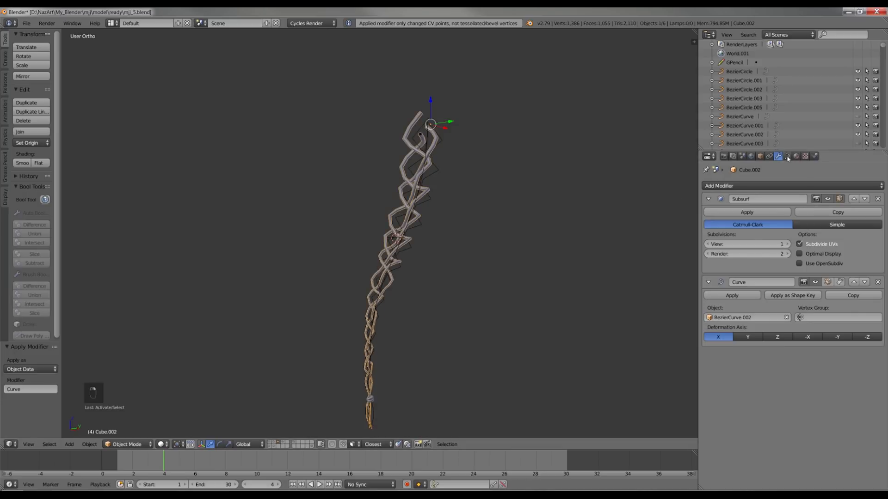
click(878, 199)
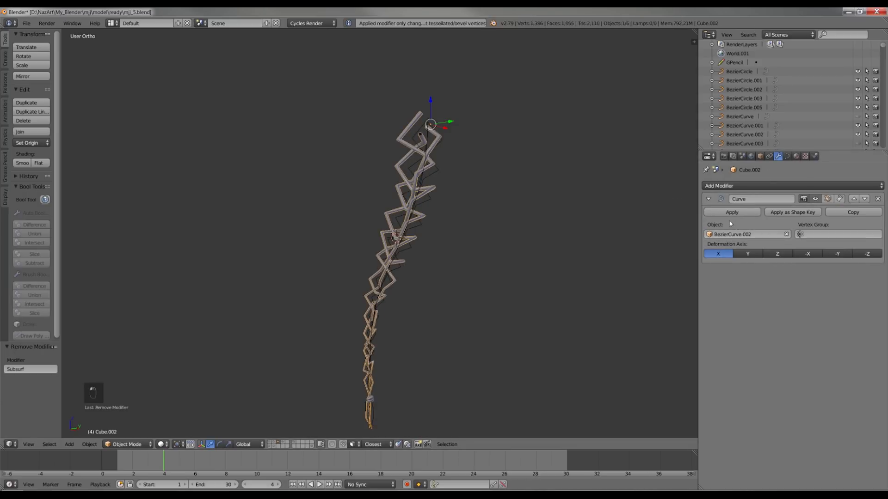
click(732, 213)
- Set the bevel depth of these braid strands to 0 and hide the braid's guide curve
click(787, 156)
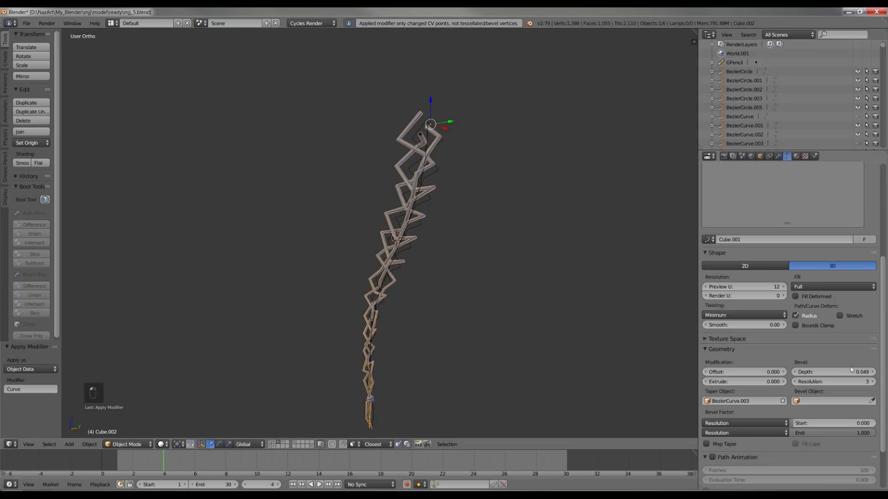
drag(851, 372, 814, 372)
key(a)
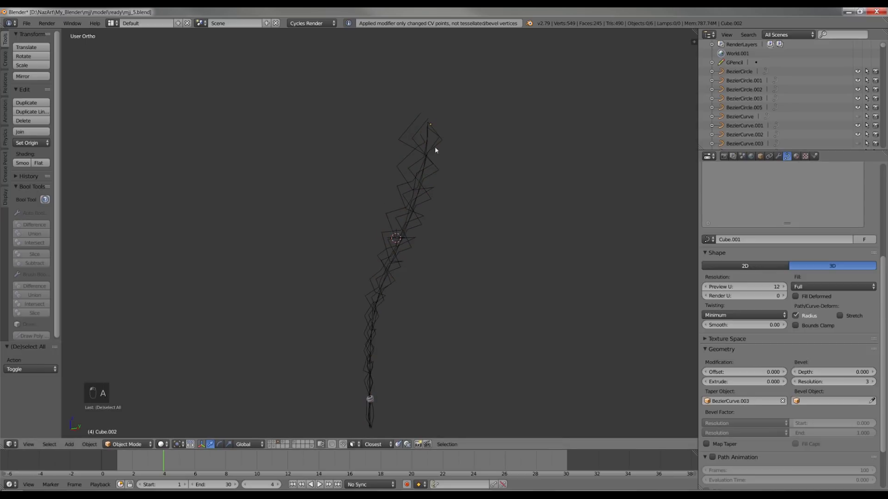
key(ctrl+z)
key(h)
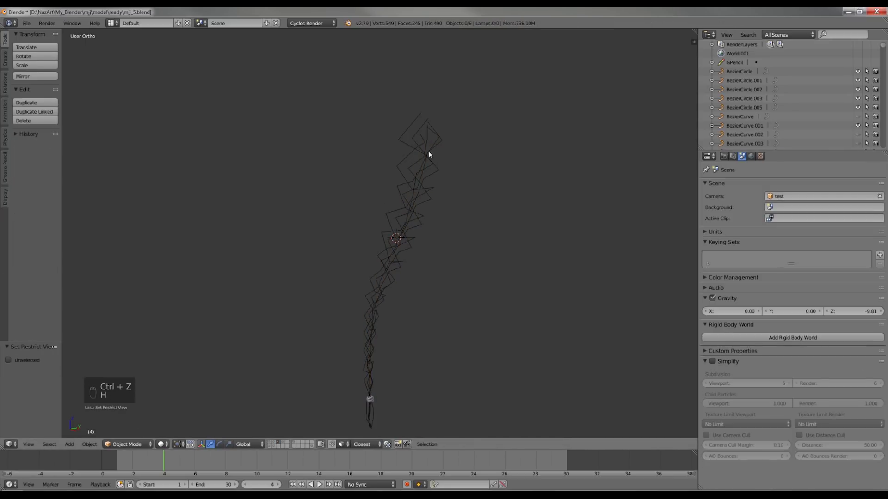
- Select both braid curve objects and apply their location, rotation and scale
right_click(412, 139)
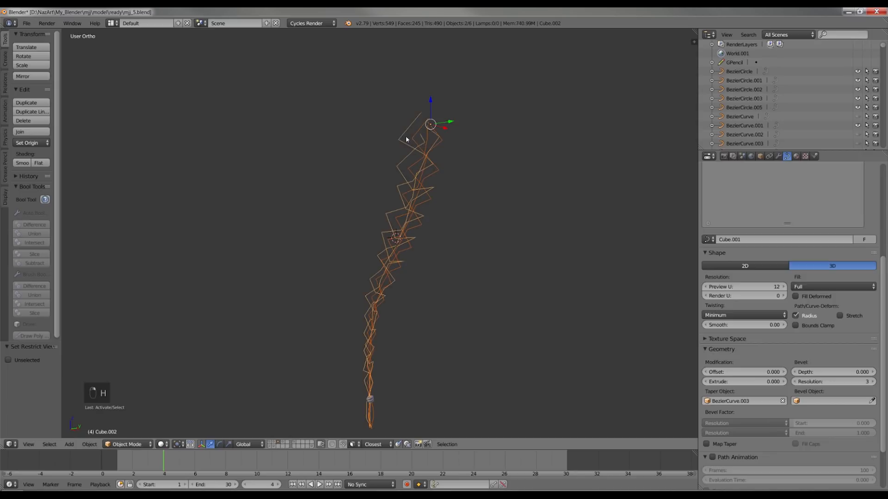
key(ctrl+a)
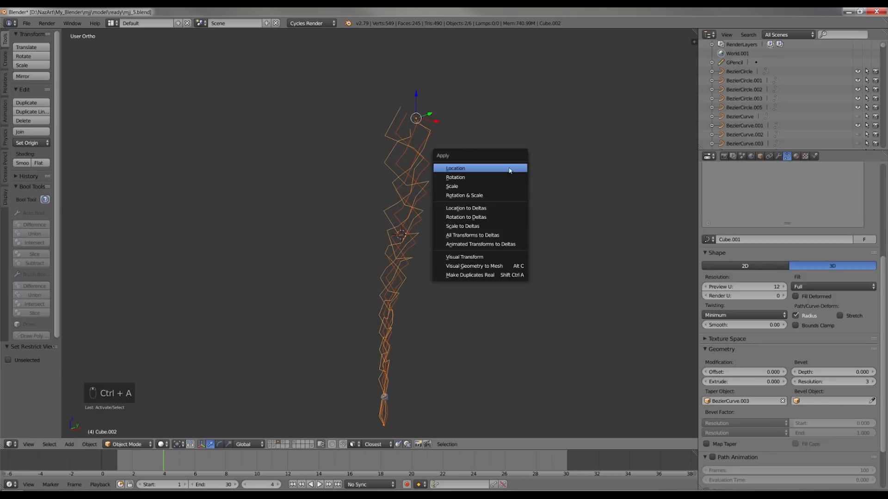
click(510, 170)
key(ctrl+a)
click(488, 179)
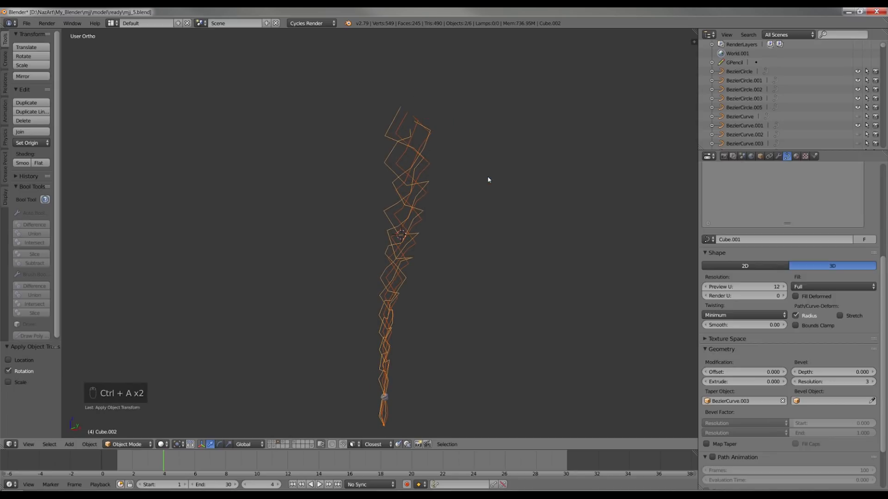
key(ctrl+a)
click(456, 193)
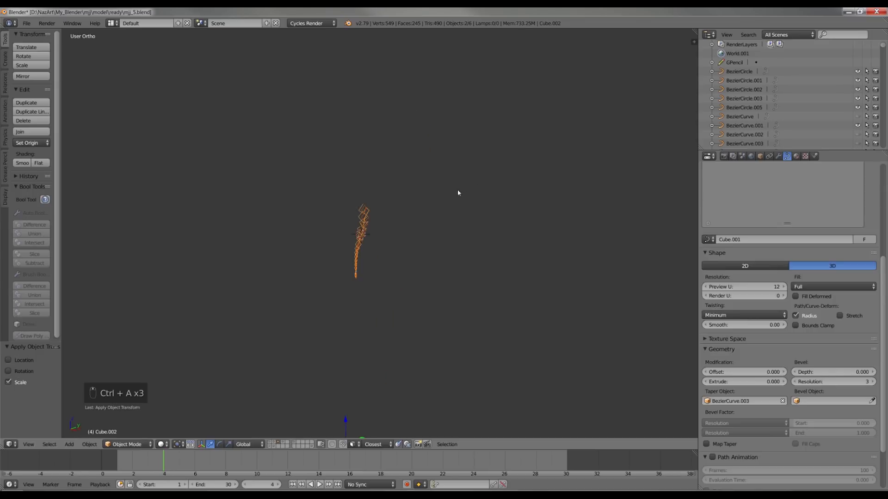
- Show the character's layer together with the layer of the braid curves
shift+middle_drag(453, 202, 397, 256)
scroll(463, 170, up, 6)
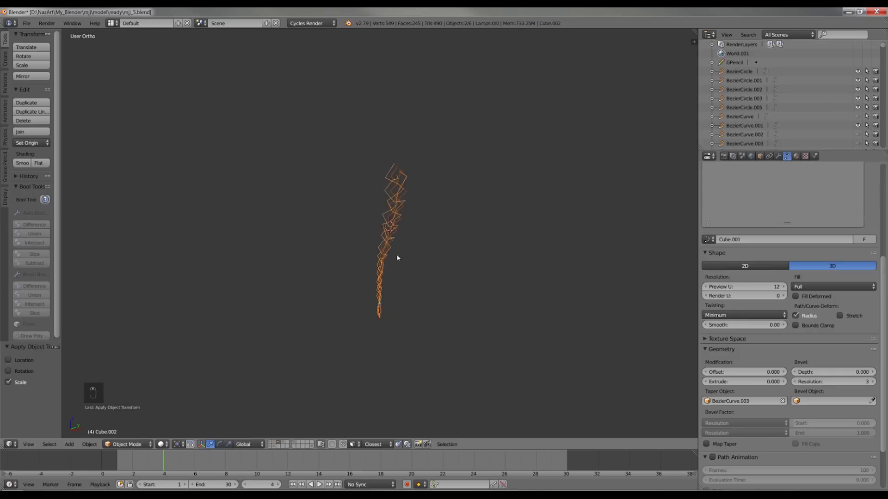
scroll(397, 256, up, 2)
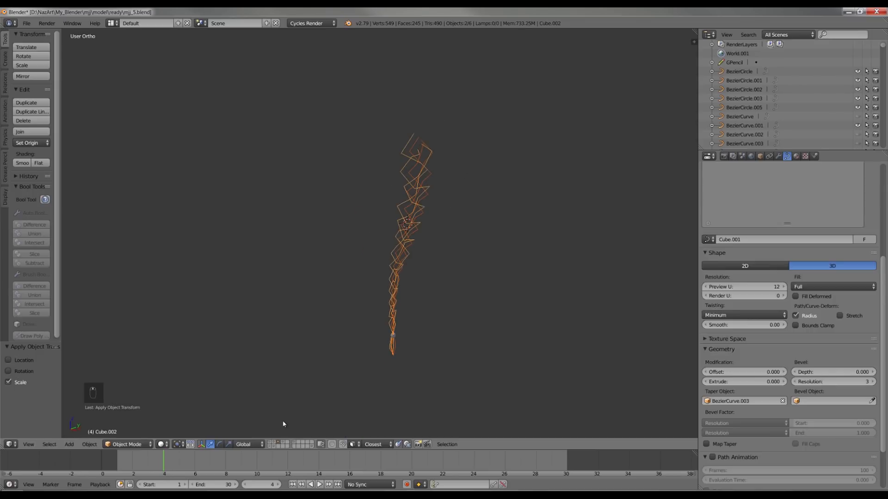
shift+click(272, 444)
scroll(459, 283, up, 4)
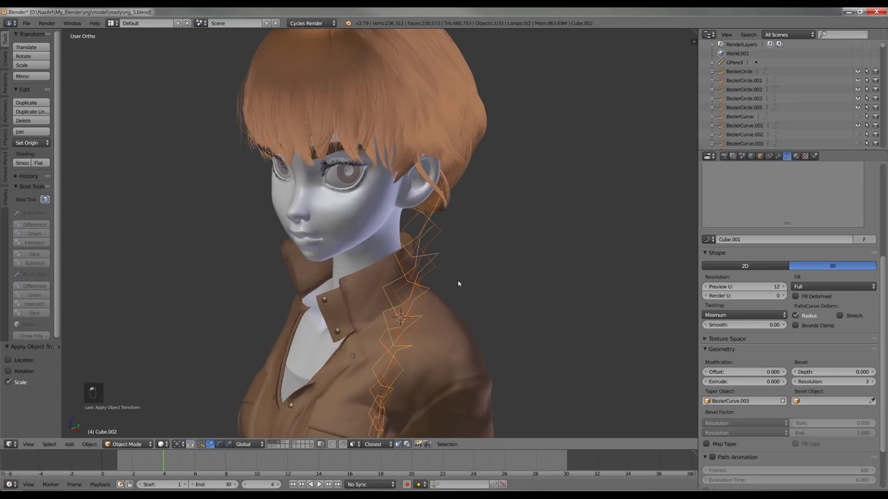
middle_drag(458, 284, 463, 274)
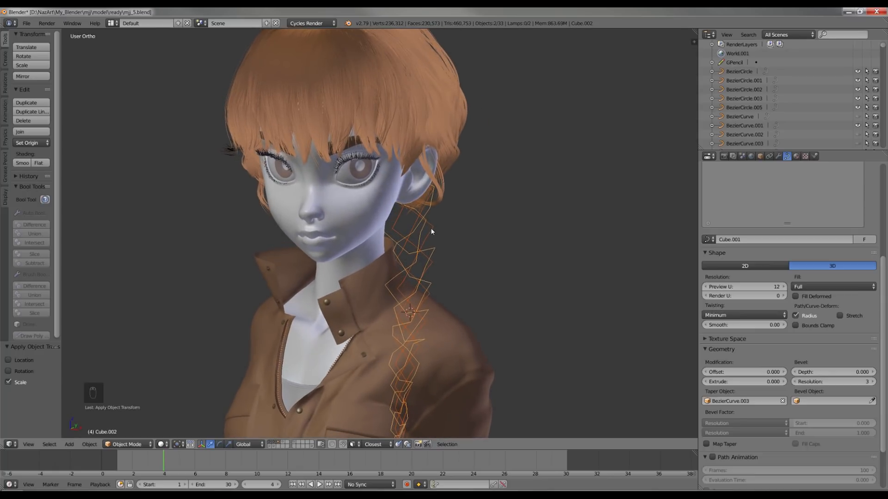
- Select the former thick braid's curves with the character's hair object active, and generate HairNet hair from the curves
right_click(432, 231)
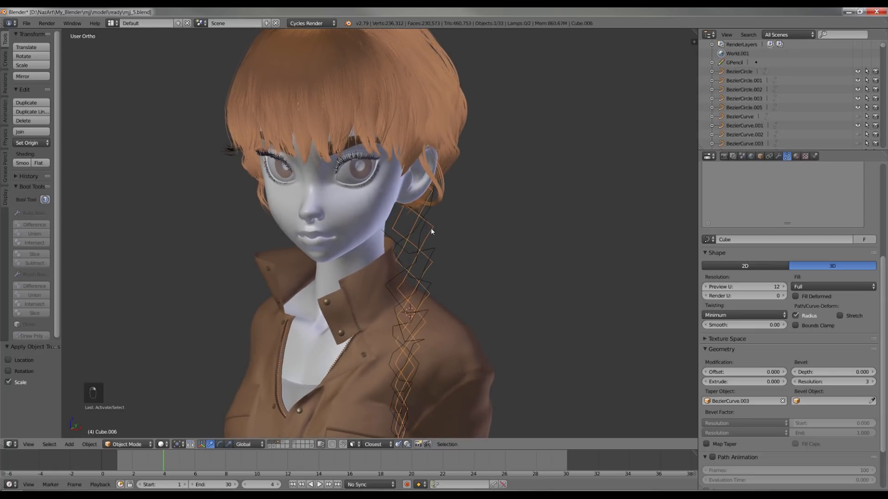
shift+right_click(467, 108)
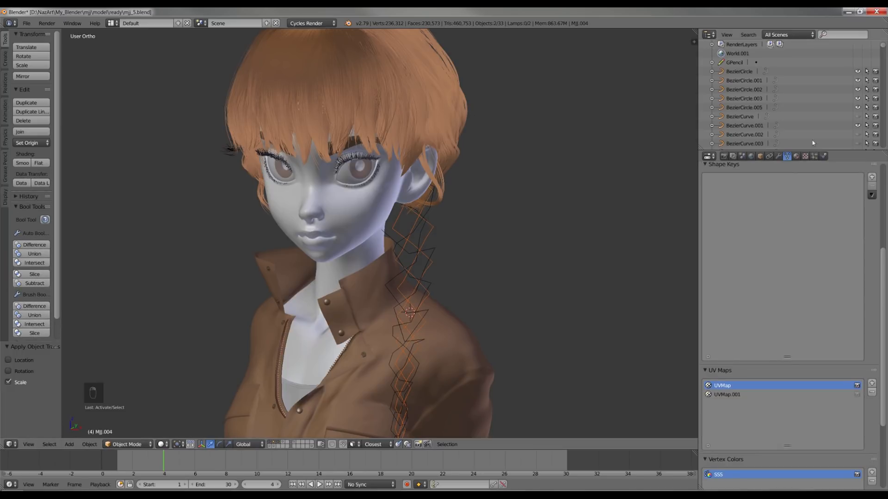
click(813, 156)
scroll(821, 252, down, 2)
scroll(823, 254, down, 1)
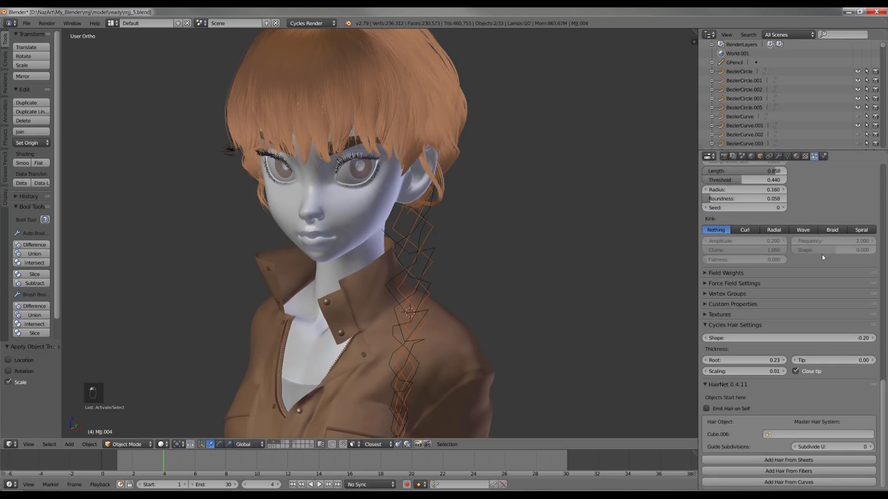
click(815, 482)
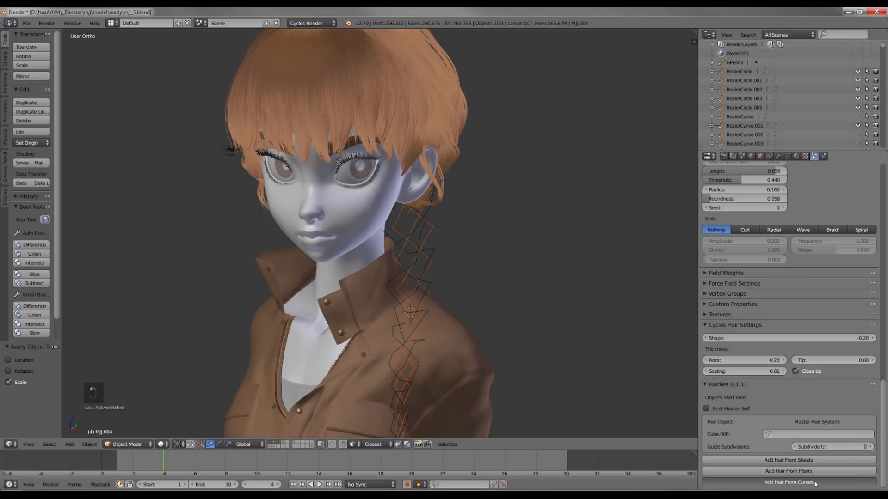
- Switch to Particle Edit mode, comb the new braid hair with one tiny stroke, and return to Object Mode
scroll(499, 327, down, 2)
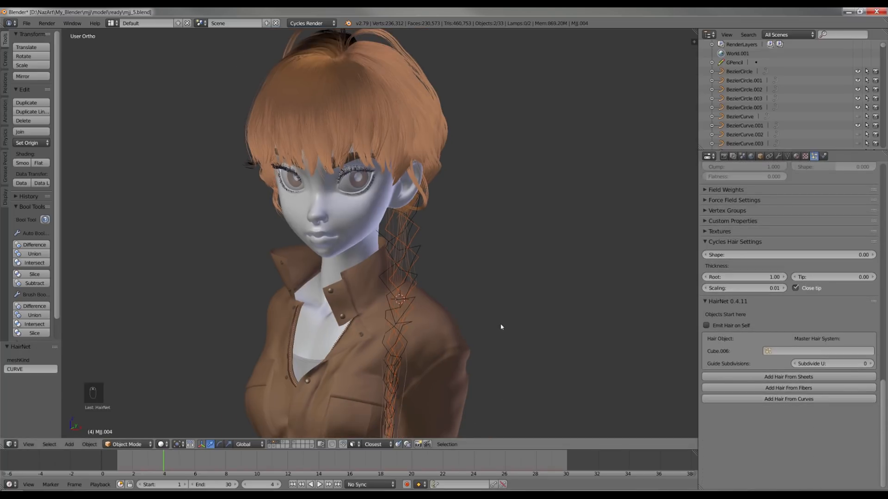
click(136, 443)
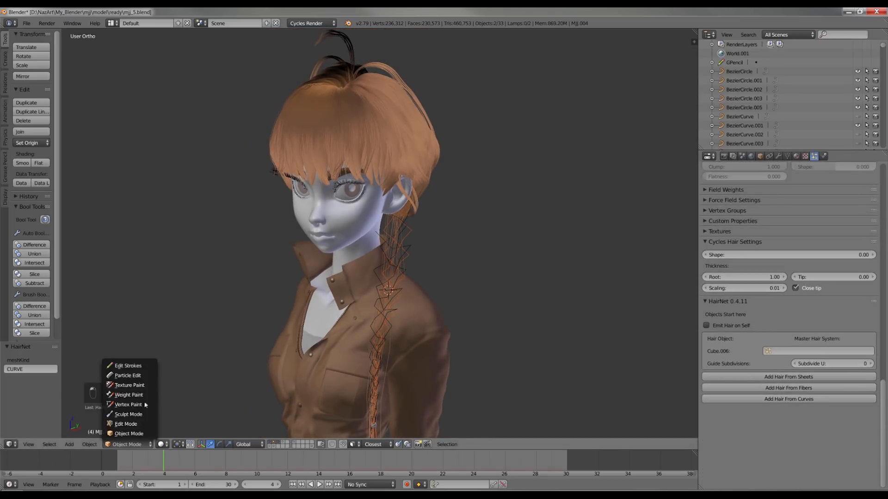
click(135, 373)
scroll(462, 229, up, 4)
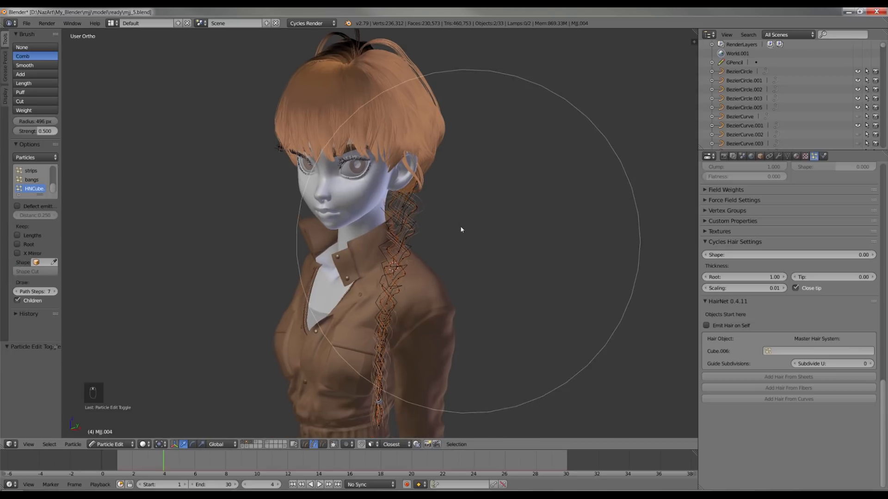
drag(403, 219, 405, 223)
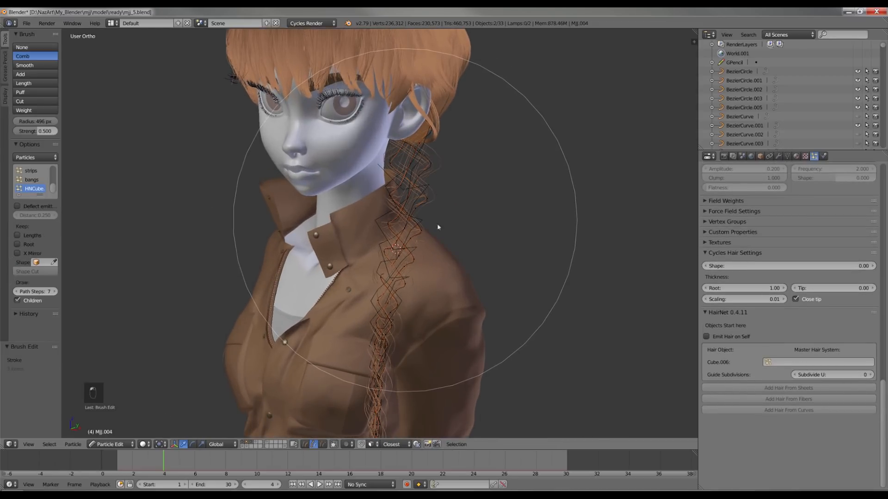
scroll(741, 215, up, 15)
scroll(741, 215, up, 8)
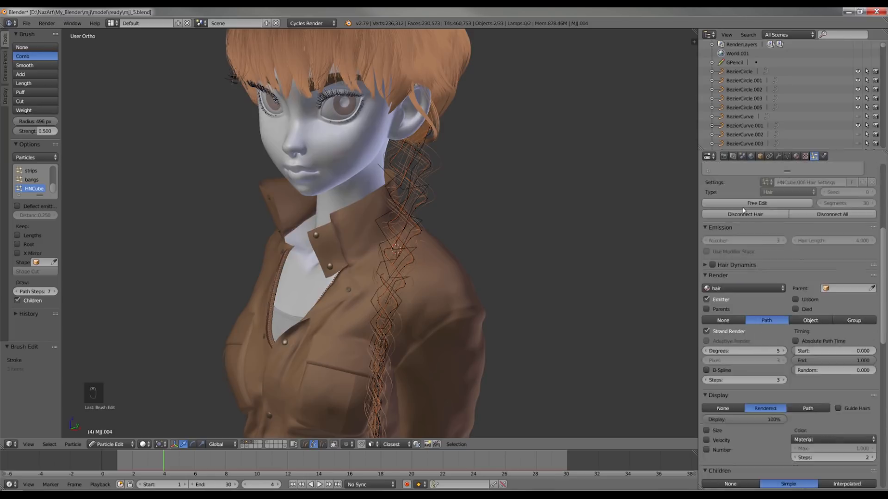
click(109, 445)
click(103, 433)
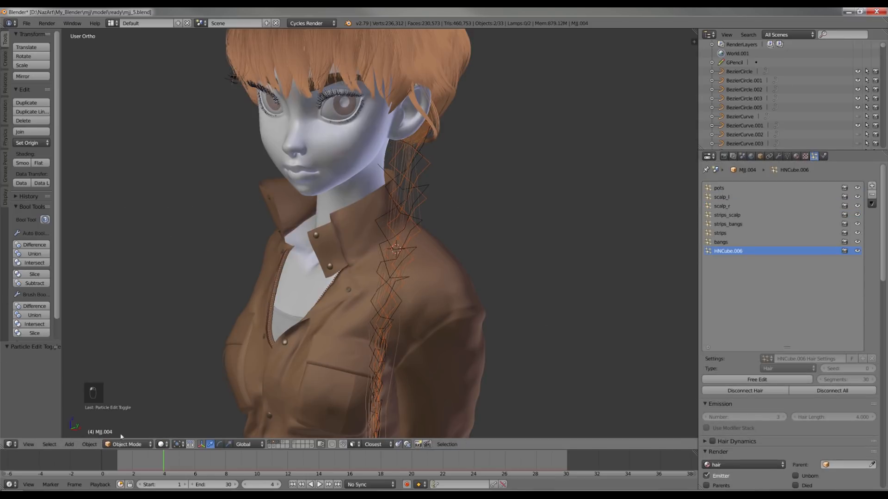
- Raise the display steps of the HNCube.006 braid hair system to 7
scroll(857, 350, down, 12)
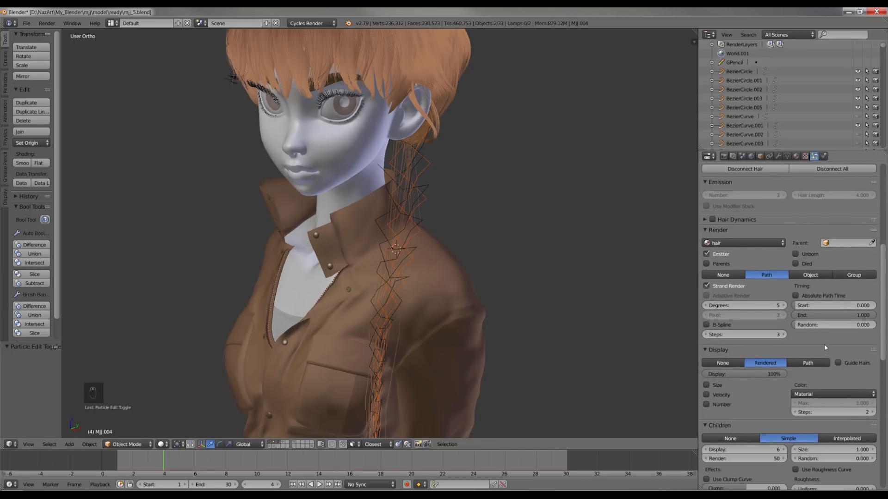
click(872, 384)
click(873, 385)
click(872, 385)
click(873, 385)
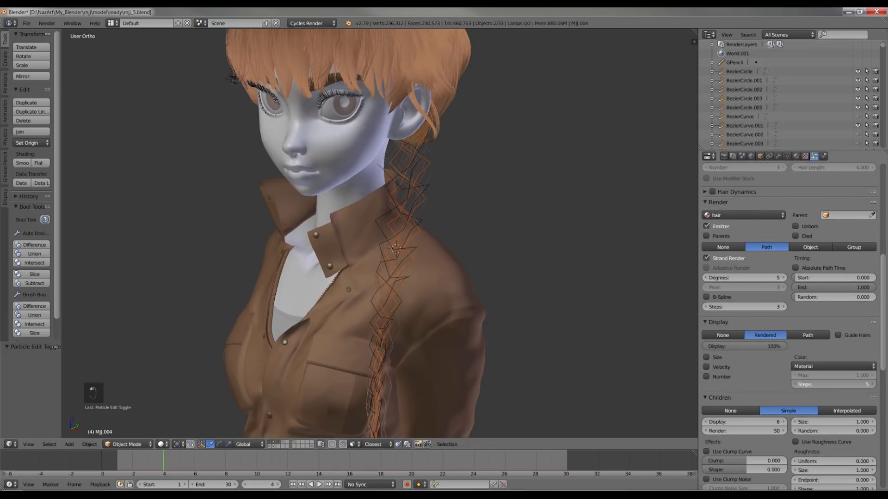
click(872, 384)
click(872, 385)
scroll(629, 341, down, 1)
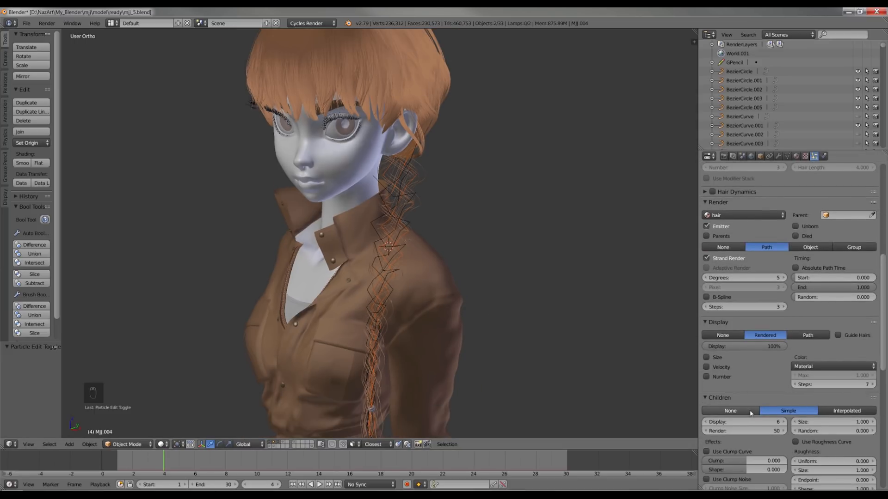
- Set the braid hair's displayed children to 151 and enable B-Spline in its render settings
drag(737, 423, 804, 424)
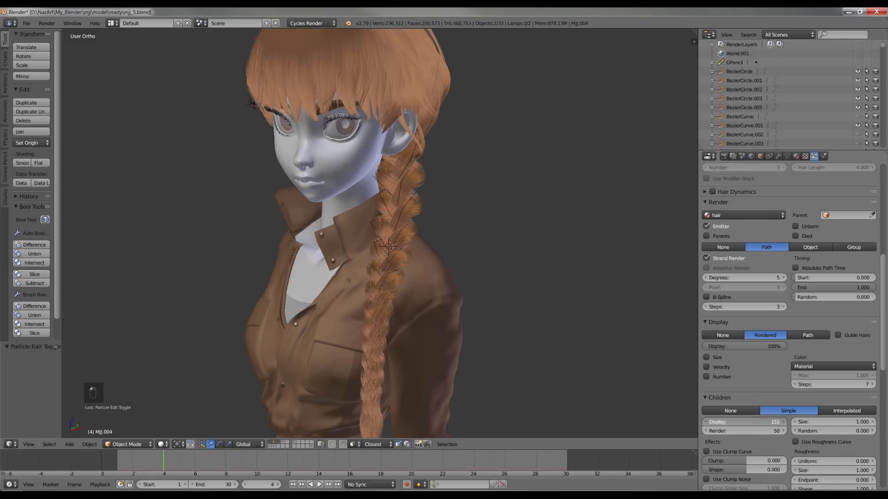
middle_drag(648, 345, 612, 326)
click(706, 297)
middle_drag(521, 298, 436, 291)
- Keep the children radius at 0.100 and increase the braid hair's displayed children to 302
scroll(755, 384, down, 6)
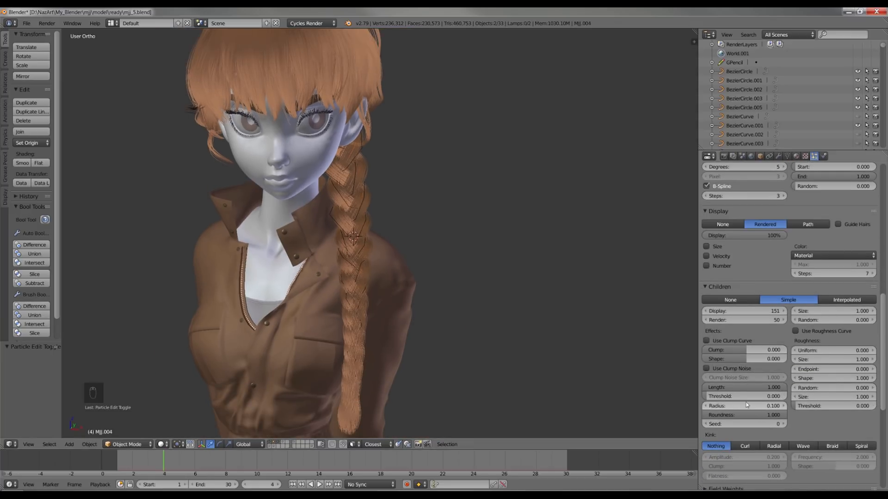
mouse_move(747, 405)
mouse_down()
mouse_move(760, 405)
mouse_move(747, 405)
mouse_up()
middle_drag(620, 363, 607, 360)
drag(724, 314, 726, 314)
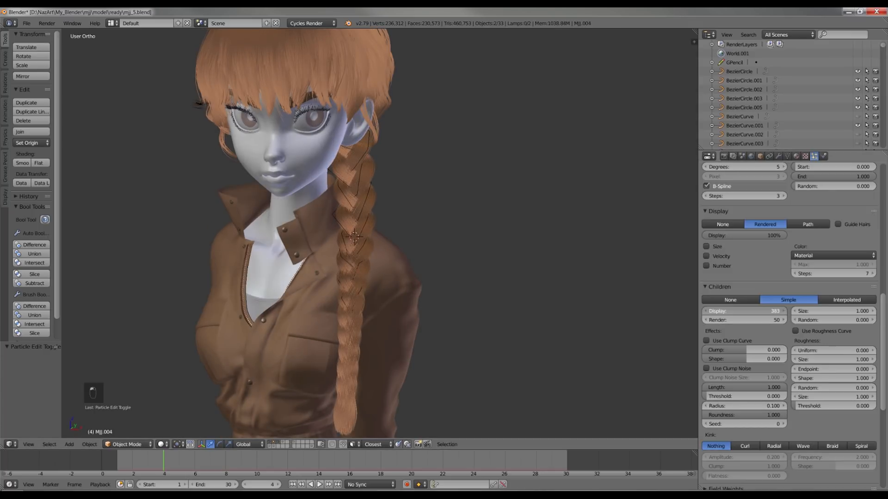
- Reveal all hidden objects and reselect the character's hair object
key(alt+h)
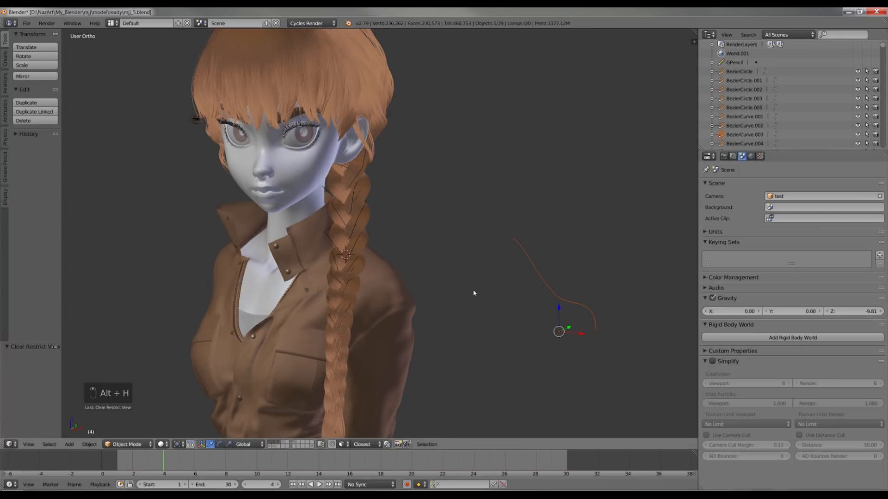
middle_drag(540, 288, 529, 279)
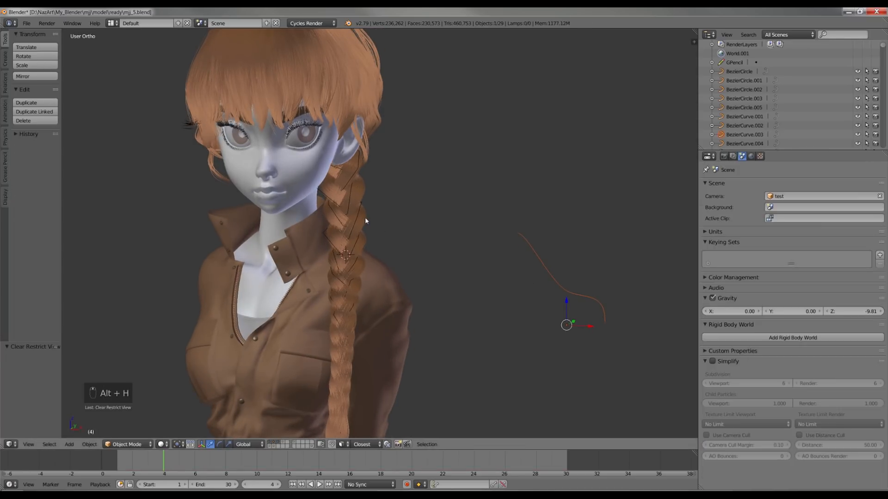
right_click(364, 221)
middle_drag(376, 216, 407, 218)
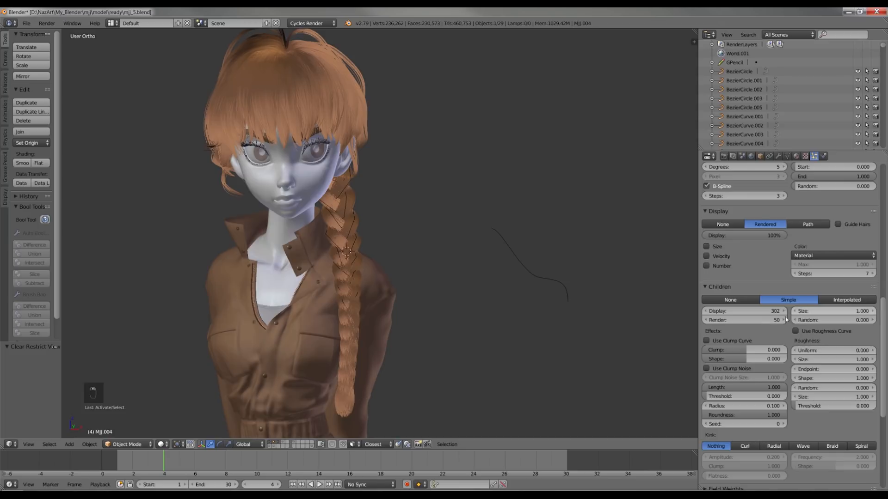
- Enable the clump curve for the braid's children and slope it down to zero at its end, adding a control point near the tip
click(727, 342)
shift+middle_drag(532, 309, 481, 286)
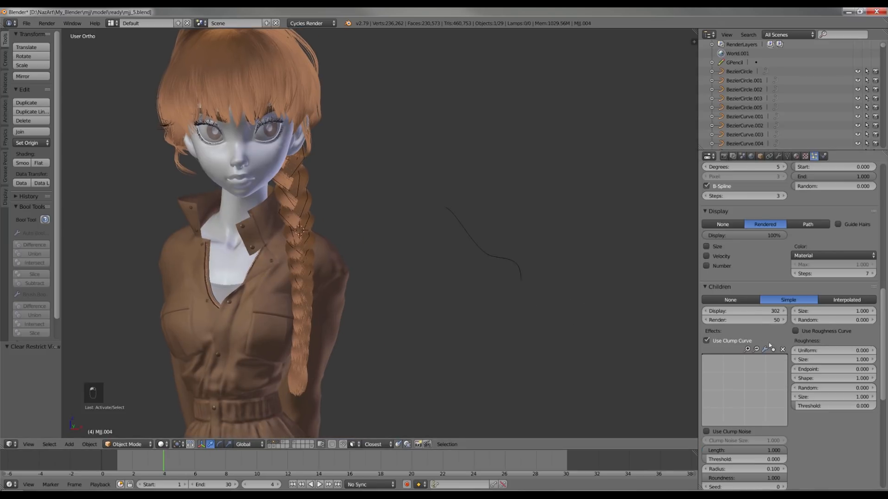
click(787, 355)
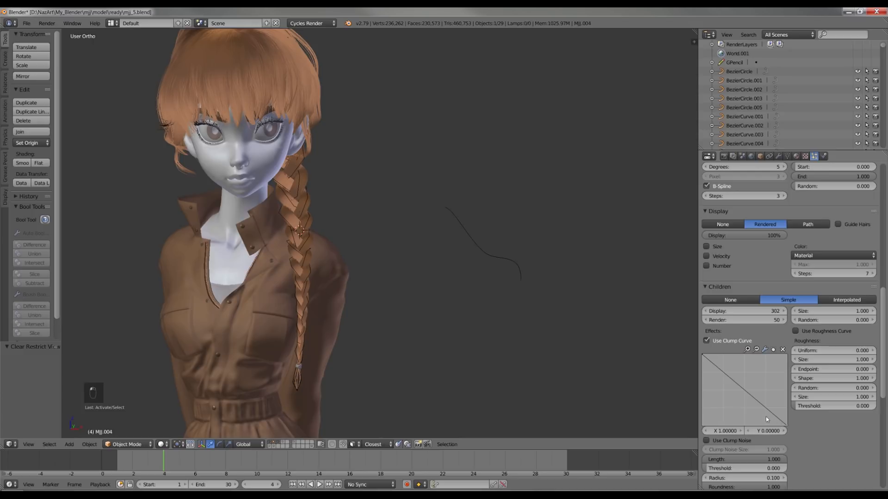
click(756, 402)
drag(777, 418, 778, 411)
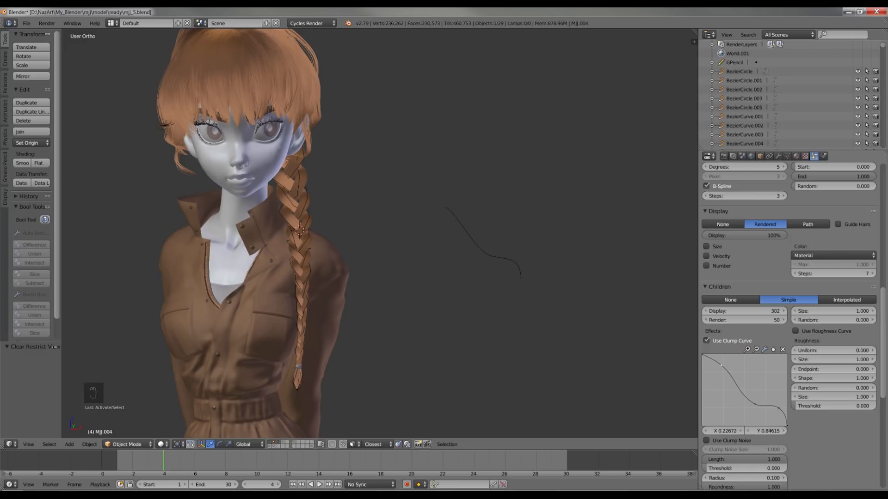
- Shape the upper part of the clump curve by placing its control point at X 0.35223, Y 0.82692
middle_drag(430, 319, 380, 305)
scroll(376, 268, up, 2)
shift+middle_drag(375, 264, 461, 293)
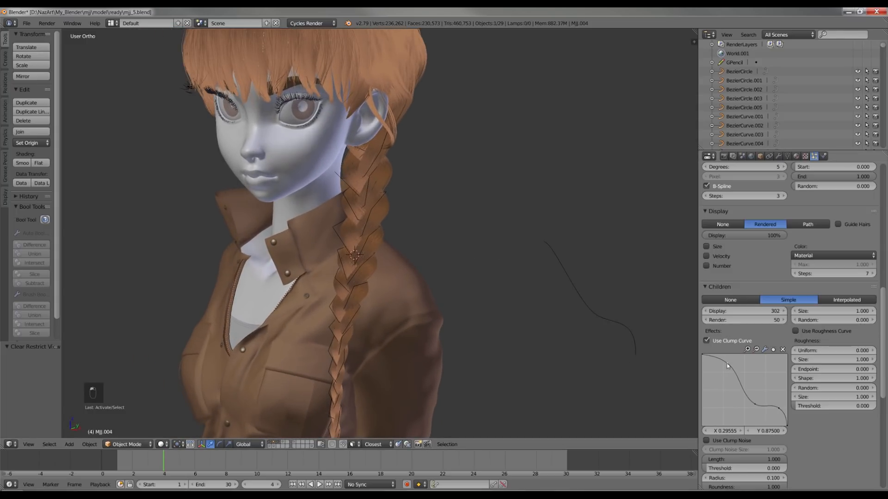
middle_drag(430, 296, 441, 309)
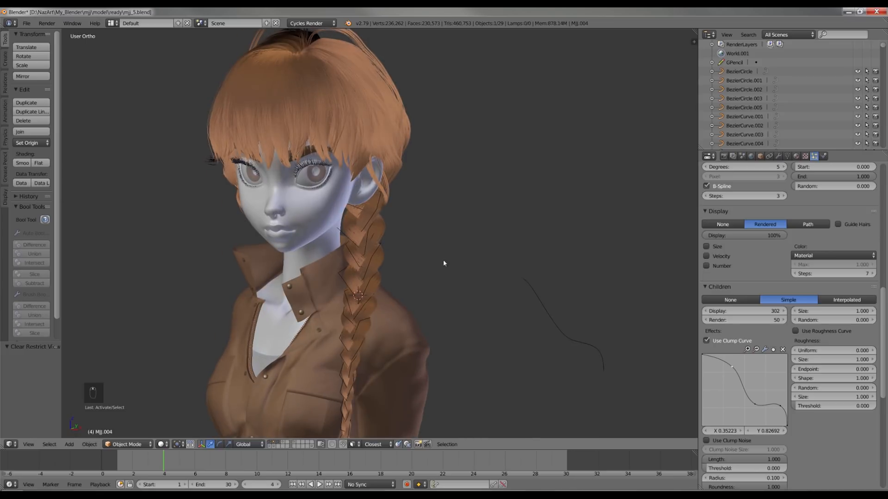
scroll(473, 262, up, 1)
middle_drag(474, 263, 459, 265)
scroll(459, 265, up, 1)
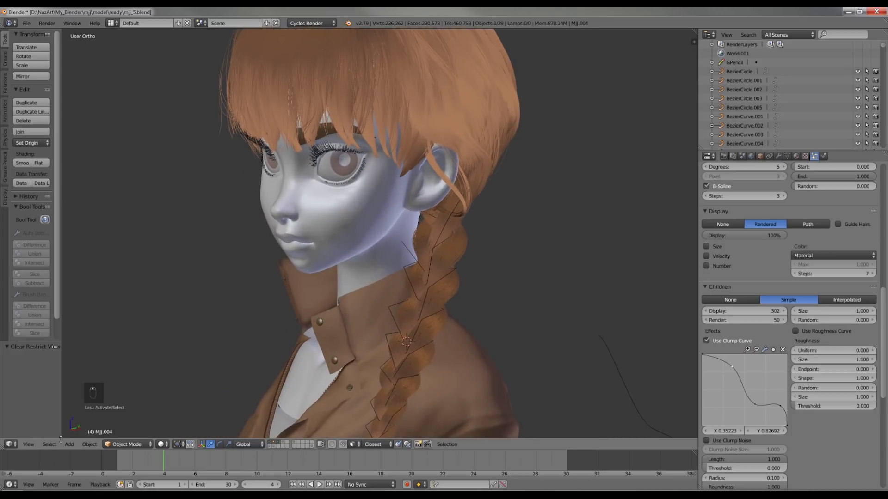
- Enter Particle Edit mode for the braid hair in wireframe shading and isolate the hair object's layer
click(142, 445)
click(120, 377)
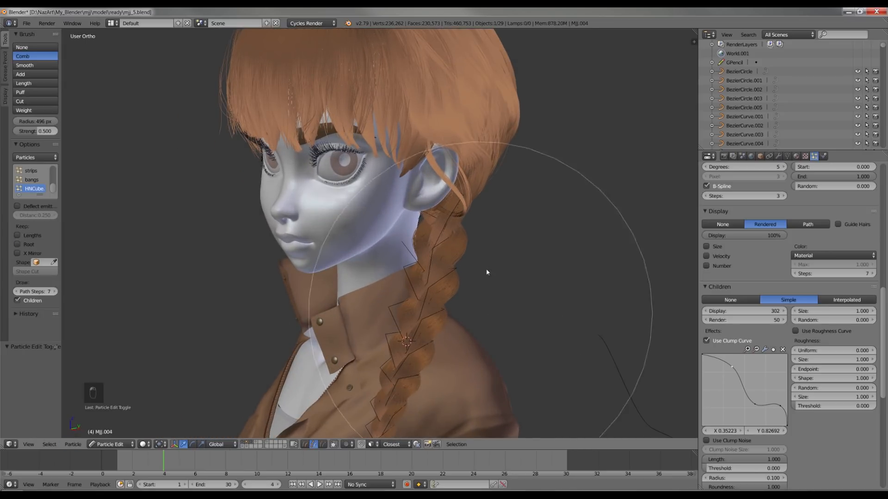
mouse_move(487, 268)
middle_down()
mouse_move(386, 241)
mouse_move(367, 222)
mouse_move(351, 234)
mouse_move(396, 232)
mouse_move(407, 222)
mouse_move(386, 230)
middle_up()
scroll(386, 241, up, 3)
key(z)
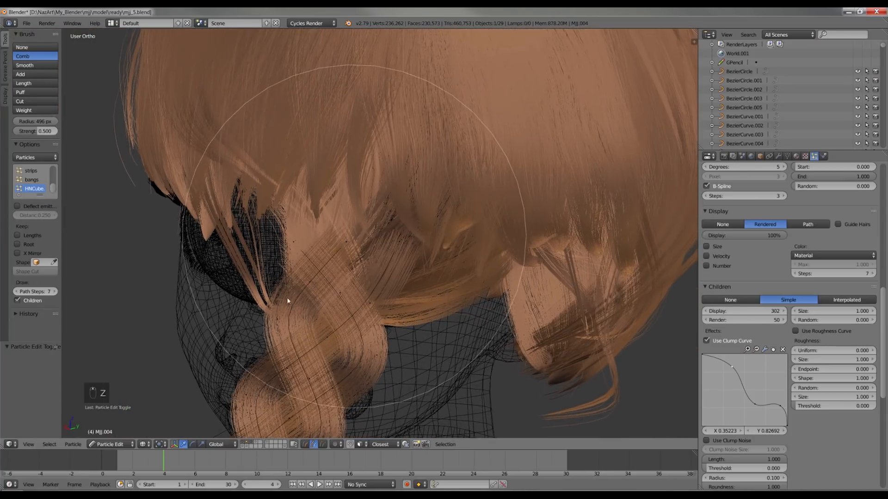
click(247, 443)
key(a)
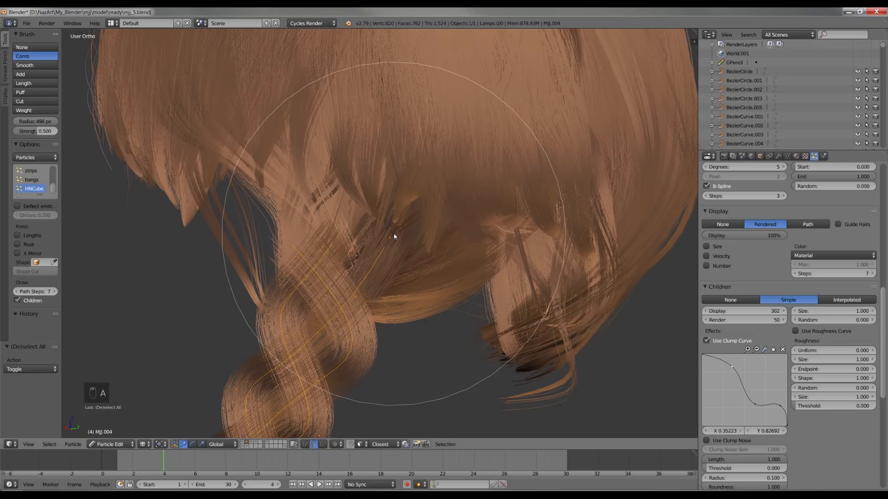
- Circle-select the root points of the braid strands under the hair and show the character's other layers again
key(a)
key(c)
drag(392, 233, 266, 232)
right_click(256, 231)
middle_drag(375, 229, 347, 246)
shift+click(243, 443)
mouse_move(387, 383)
middle_down()
mouse_move(379, 381)
mouse_move(355, 440)
middle_up()
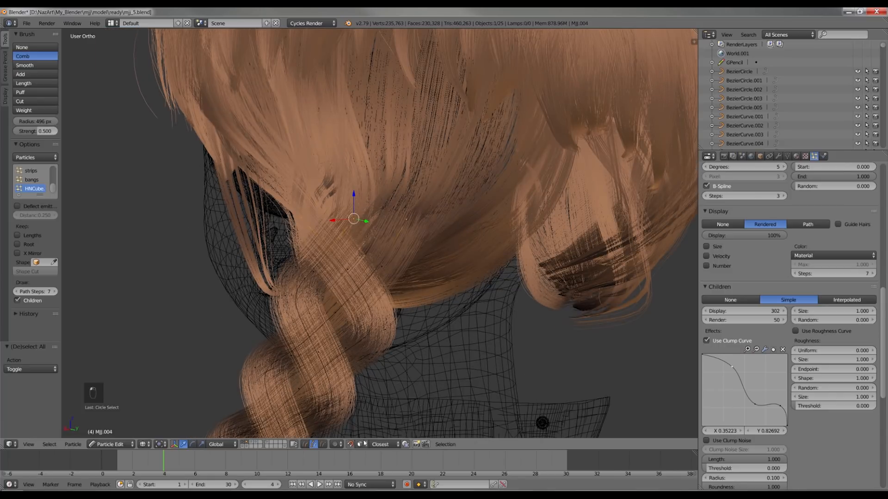
- Move the selected braid root points under the hair behind the ear, comparing the result with an undo and redo
click(363, 444)
click(388, 417)
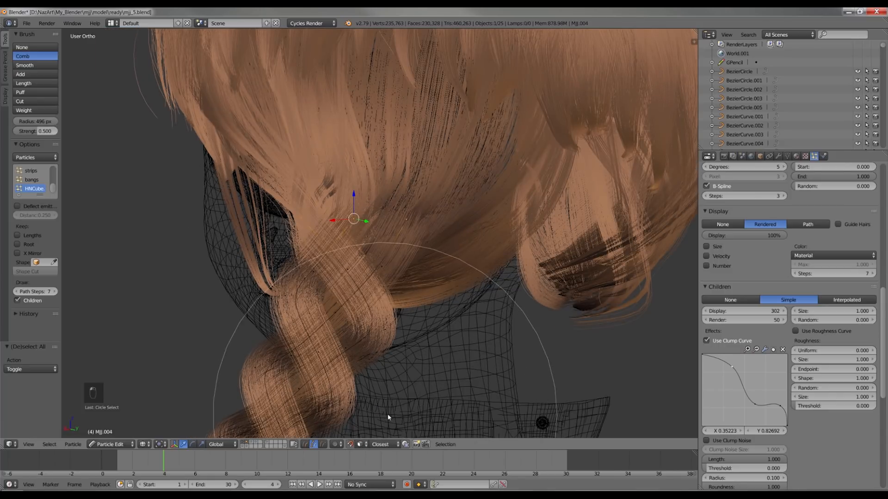
scroll(428, 297, down, 1)
shift+middle_drag(428, 297, 409, 331)
scroll(409, 261, up, 2)
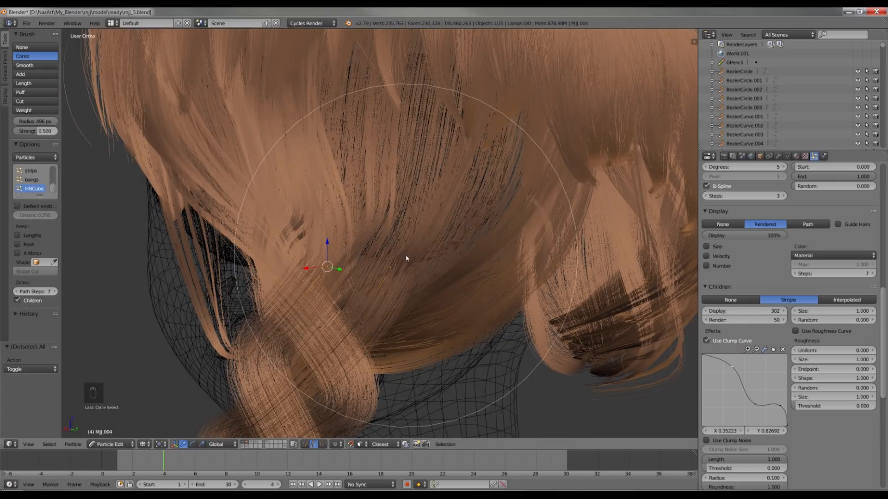
key(g)
click(406, 258)
mouse_move(406, 258)
middle_down()
mouse_move(396, 268)
mouse_move(495, 270)
mouse_move(454, 236)
mouse_move(475, 234)
mouse_move(451, 231)
mouse_move(432, 253)
mouse_move(442, 219)
mouse_move(414, 252)
mouse_move(416, 222)
middle_up()
key(ctrl+z)
key(ctrl+shift+z)
- Restore solid shading and return the hair object to Object Mode
key(z)
scroll(449, 236, down, 3)
scroll(433, 252, down, 2)
scroll(436, 232, up, 1)
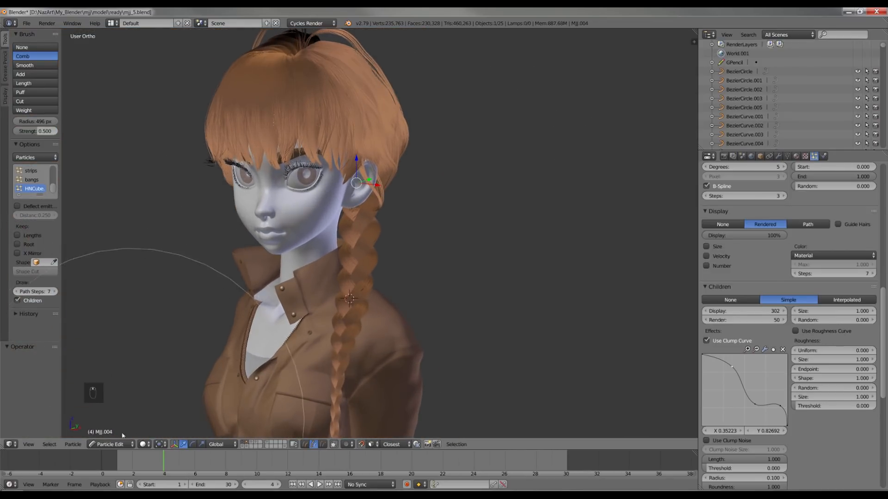
click(107, 444)
click(98, 433)
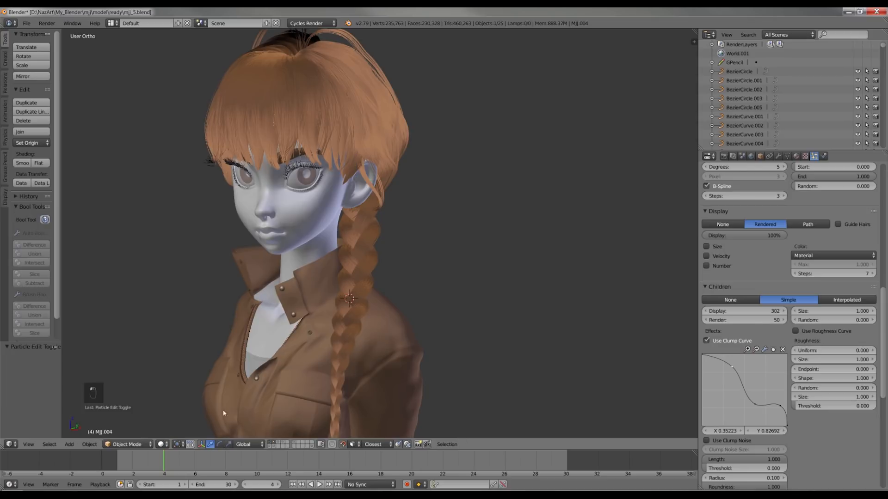
- Select the Cube.002 braid curves together with the hair object and add HairNet hair from the curves
scroll(432, 273, up, 4)
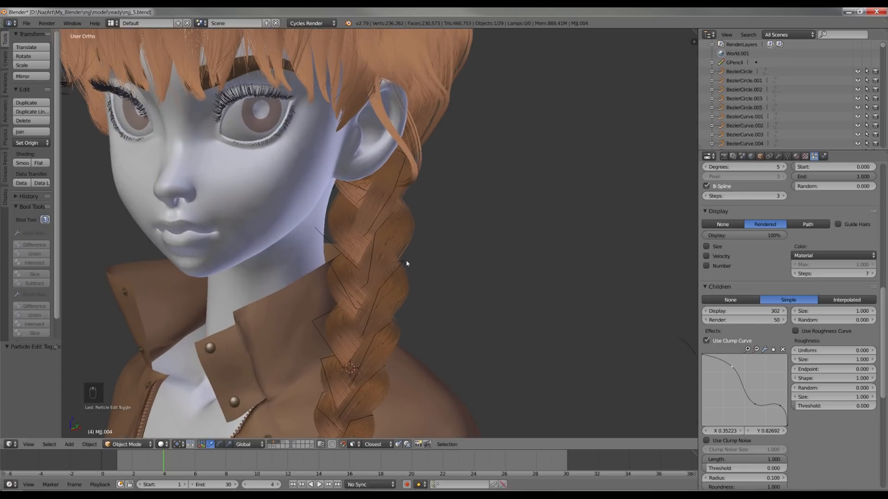
right_click(407, 262)
scroll(416, 218, down, 3)
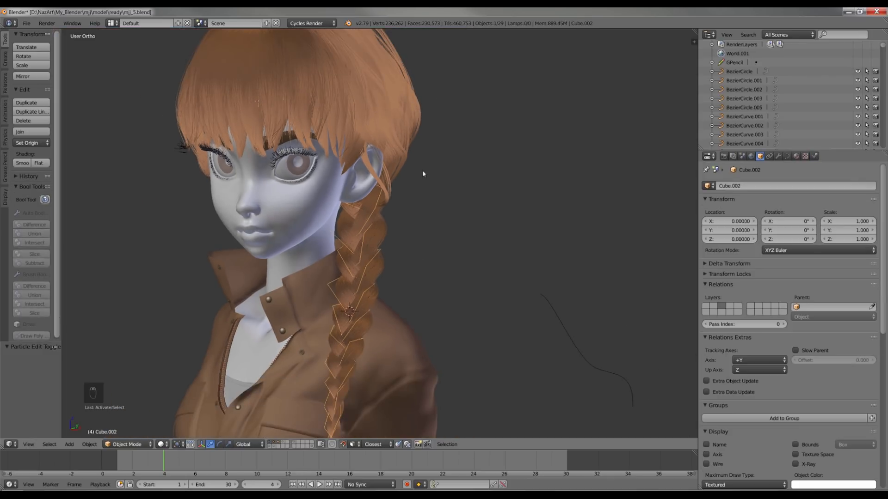
shift+right_click(419, 124)
scroll(809, 460, down, 10)
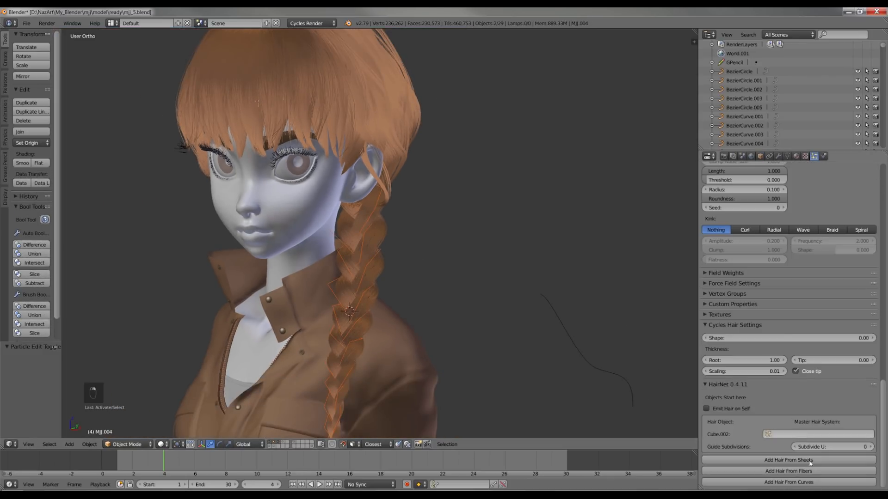
click(808, 482)
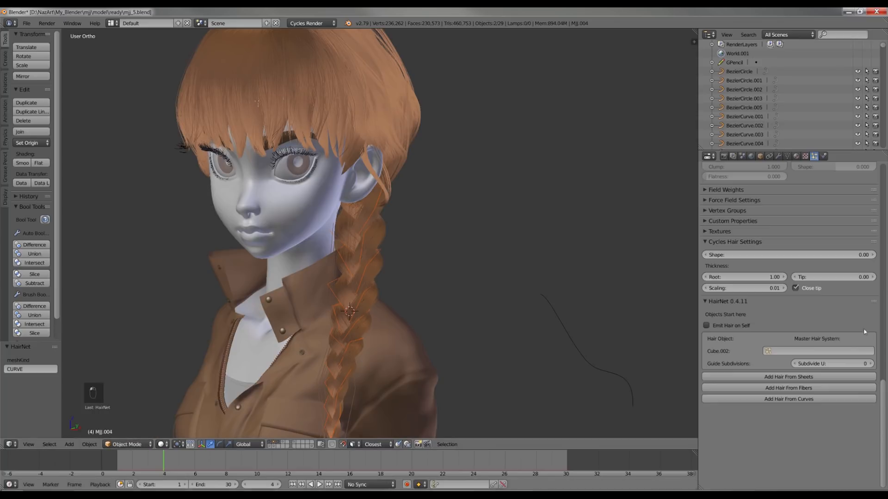
- Put the hair object into Particle Edit mode for the new HNCube.002 system and return it to Object Mode
click(127, 445)
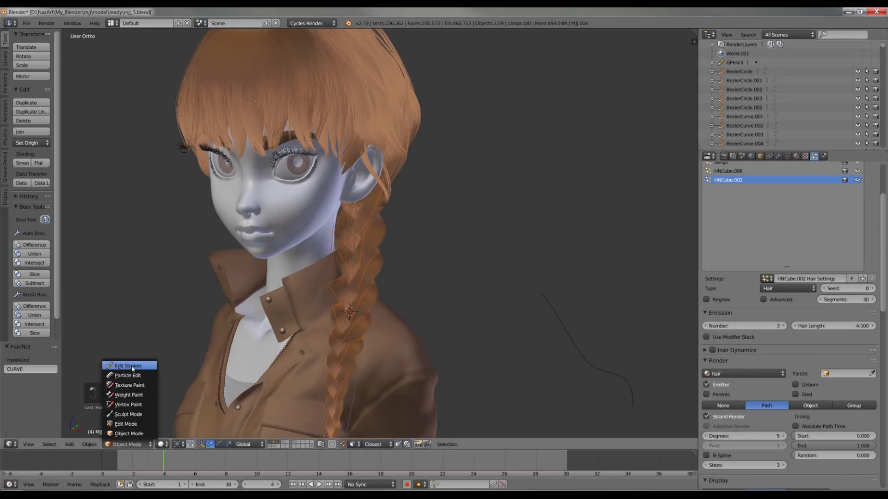
click(129, 366)
click(111, 445)
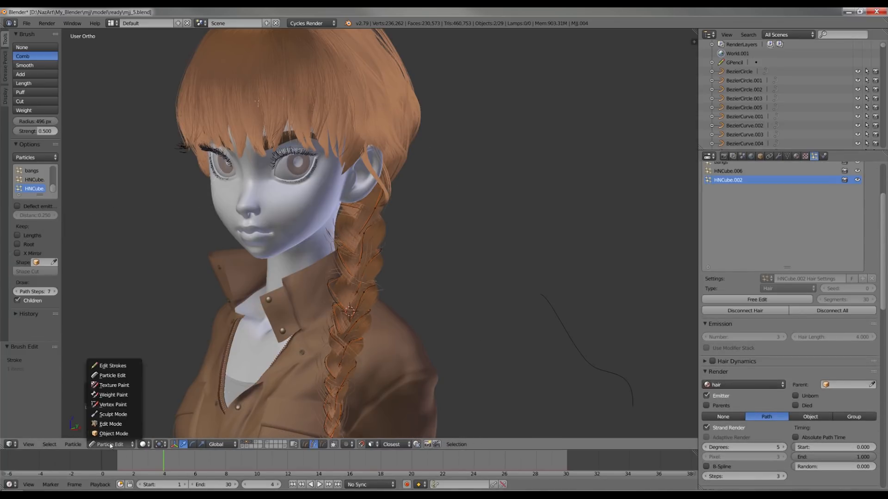
click(108, 434)
- Set the HNCube.002 hair's displayed children to 88, enable B-Spline, and set the children radius to 0.040
scroll(872, 407, down, 6)
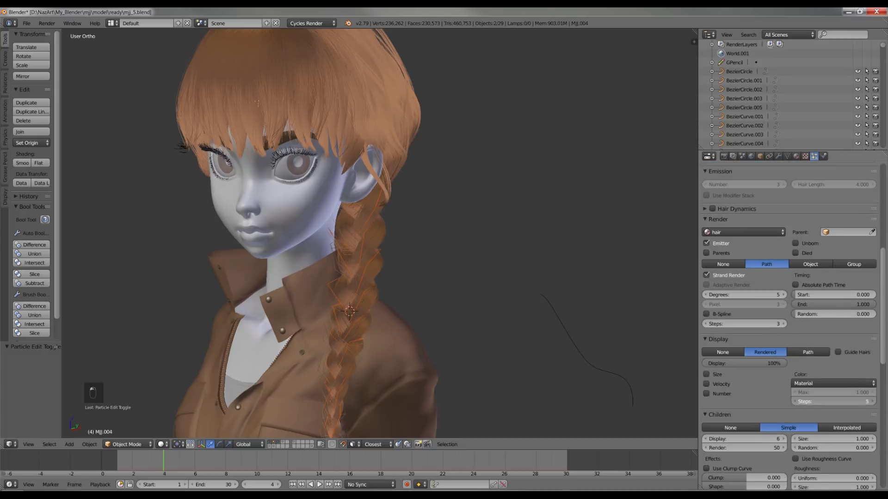
scroll(791, 341, down, 1)
drag(740, 425, 781, 425)
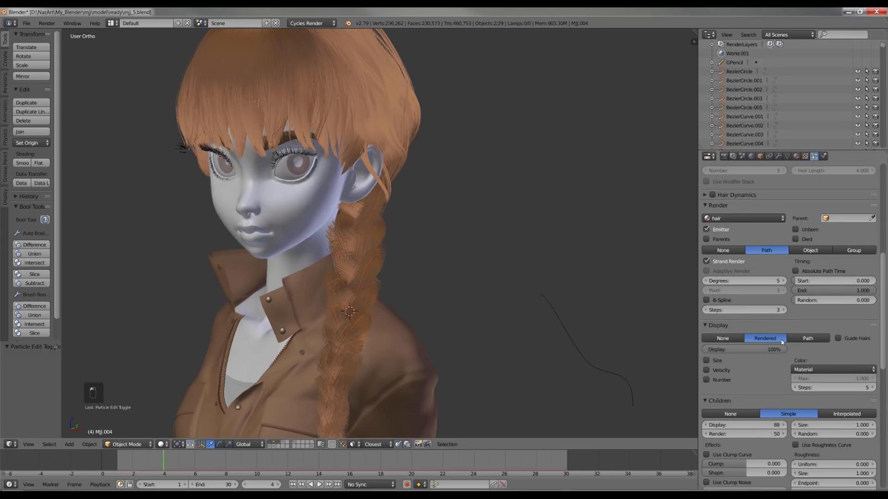
click(716, 301)
scroll(785, 378, down, 5)
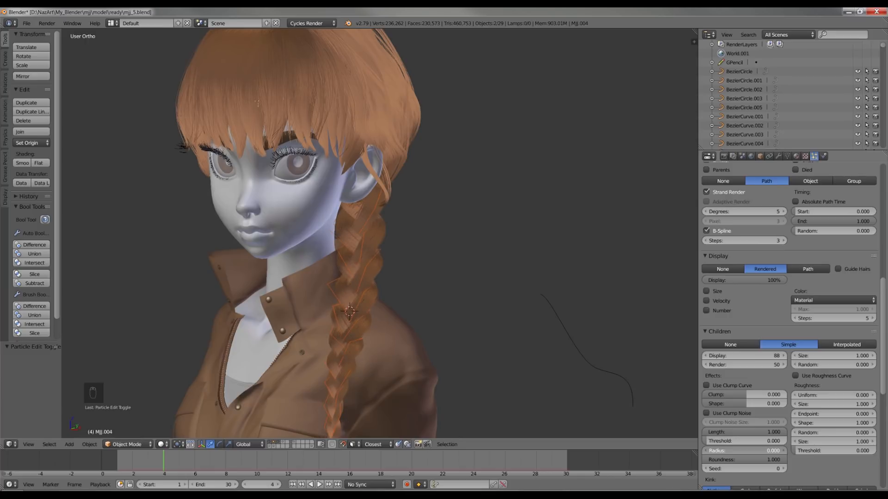
drag(779, 451, 769, 451)
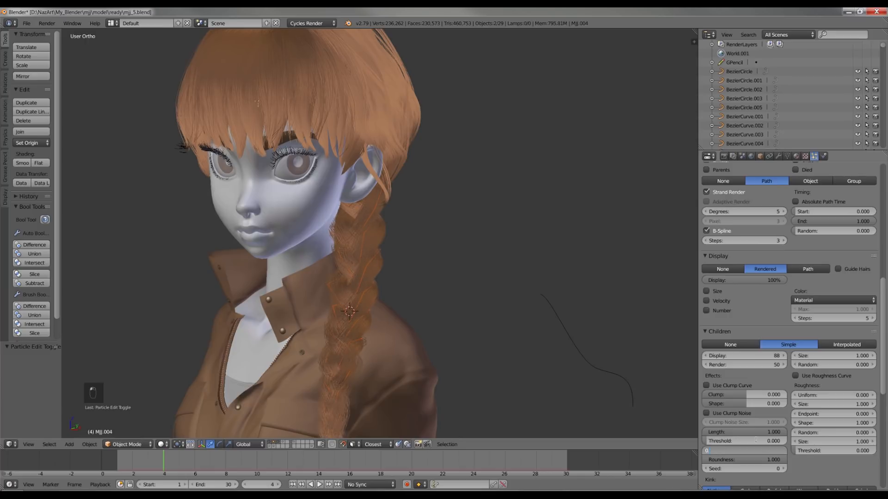
key(Return)
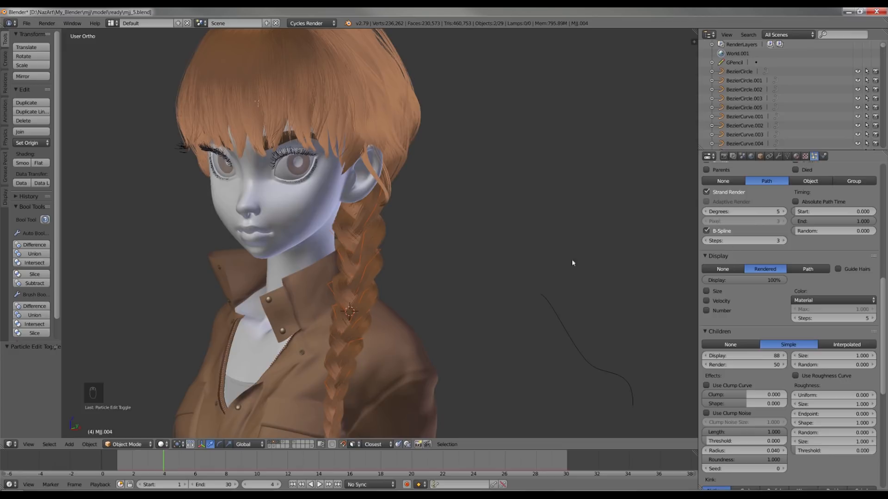
- Assign Material.008 to the HNCube.002 hair so its strands stand out from the main braid
scroll(446, 263, up, 3)
scroll(759, 231, up, 4)
click(757, 219)
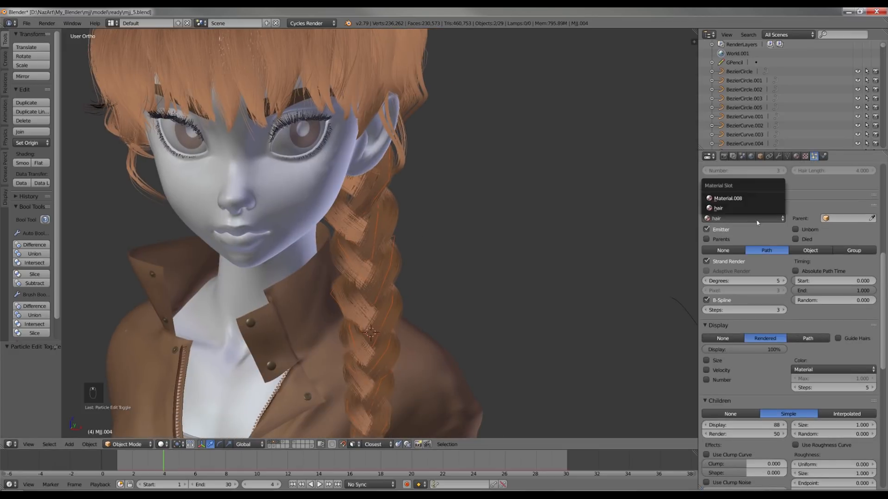
click(742, 199)
scroll(528, 228, up, 3)
- Set the HNCube.002 children radius to 0.03 and raise its display steps to 7
scroll(770, 415, down, 5)
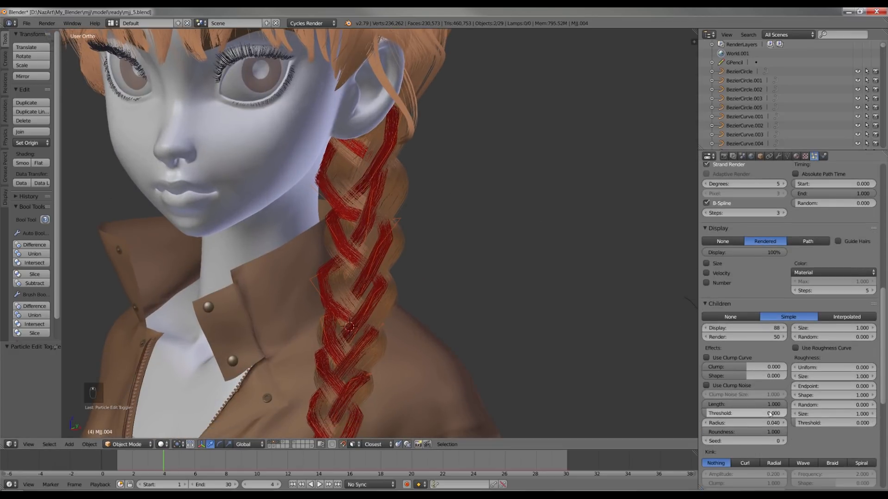
click(763, 421)
text(0.03)
key(Return)
scroll(523, 351, down, 2)
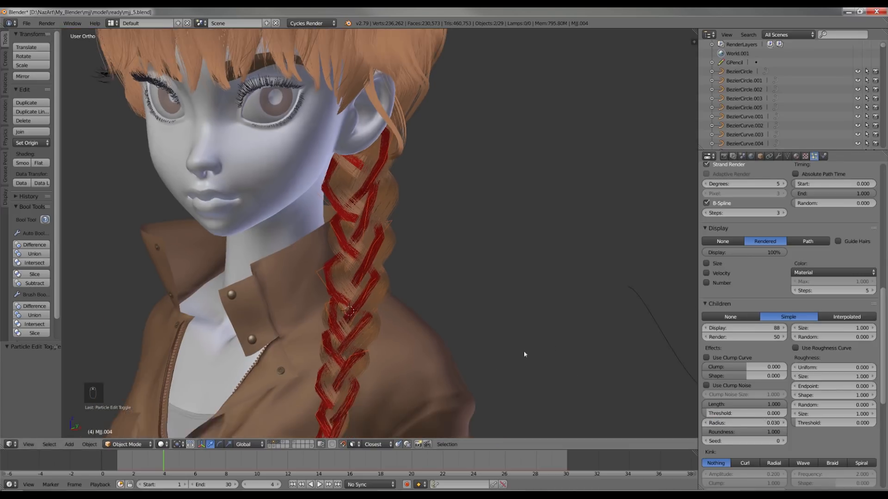
click(871, 290)
click(871, 291)
scroll(587, 264, down, 2)
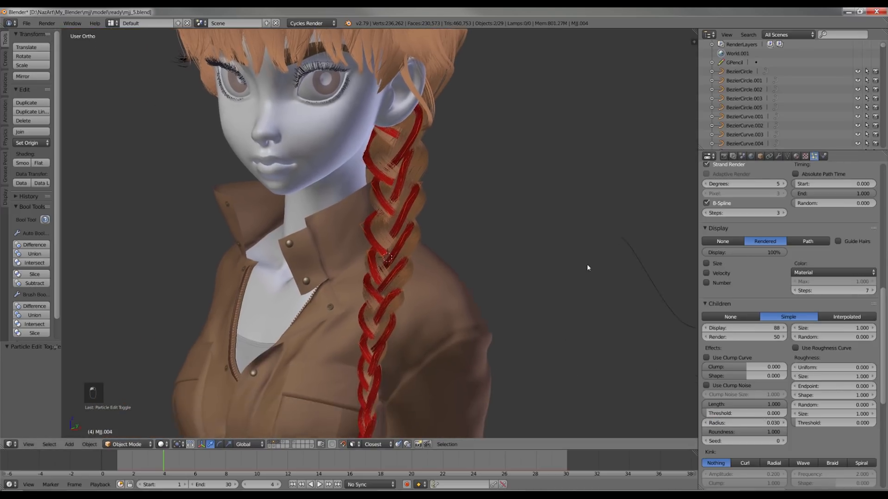
- Enable the clump curve for the HNCube.002 children and slope it down through X 0.50607, Y 0.58173 to an end value of 0.36538
middle_drag(586, 265, 621, 297)
click(738, 359)
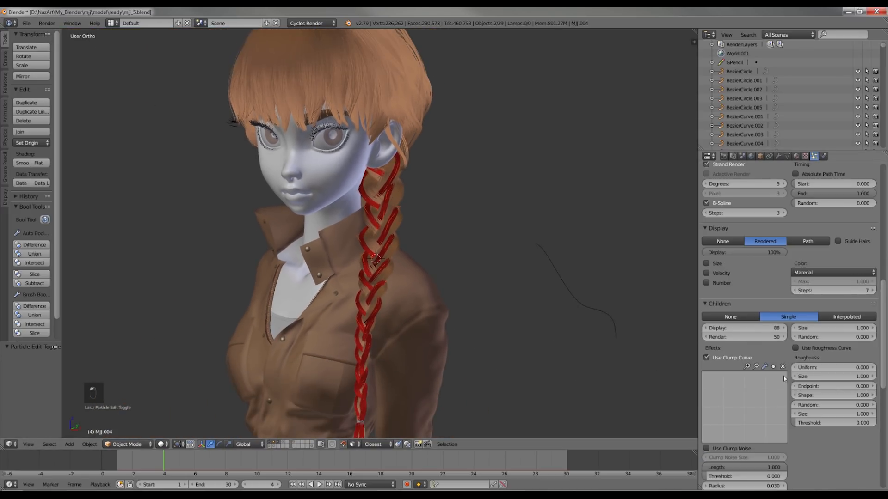
drag(784, 379, 786, 414)
shift+middle_drag(550, 367, 551, 347)
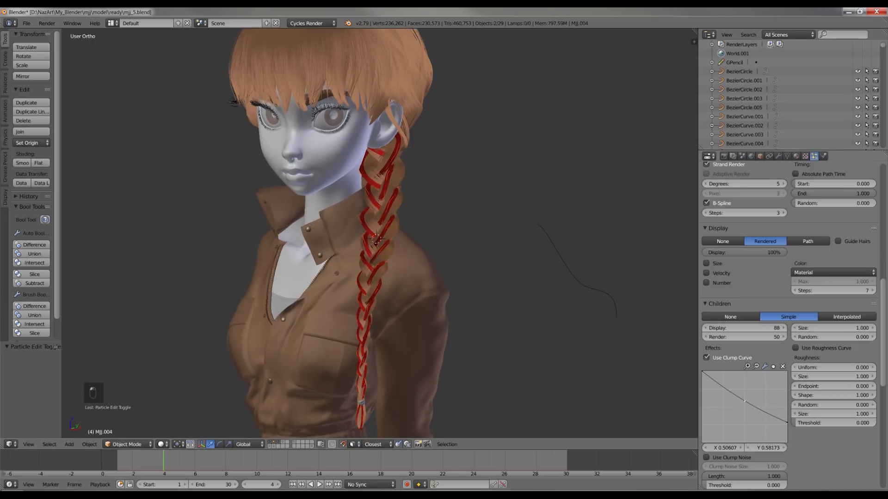
click(726, 359)
click(727, 359)
- Deselect all objects and set the children's random roughness to 0.121, with size 0.968 and threshold 0.628
mouse_move(597, 278)
middle_down()
mouse_move(584, 273)
mouse_move(586, 282)
middle_up()
key(a)
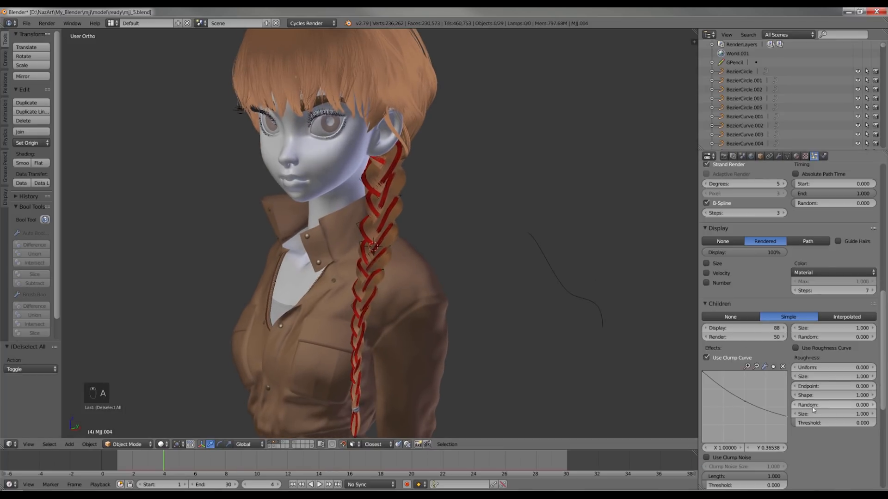
mouse_move(832, 405)
mouse_down()
mouse_move(847, 405)
mouse_move(834, 423)
mouse_move(865, 423)
mouse_move(839, 414)
mouse_up()
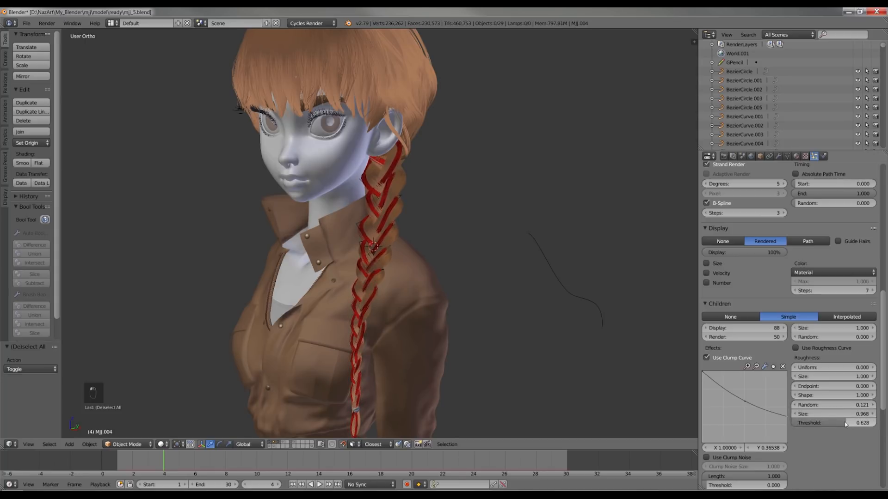
- Apply the Braid kink to the HNCube.002 children with amplitude 0.036, frequency 1.953 and shape -0.999
scroll(846, 424, down, 5)
click(832, 452)
scroll(832, 412, down, 2)
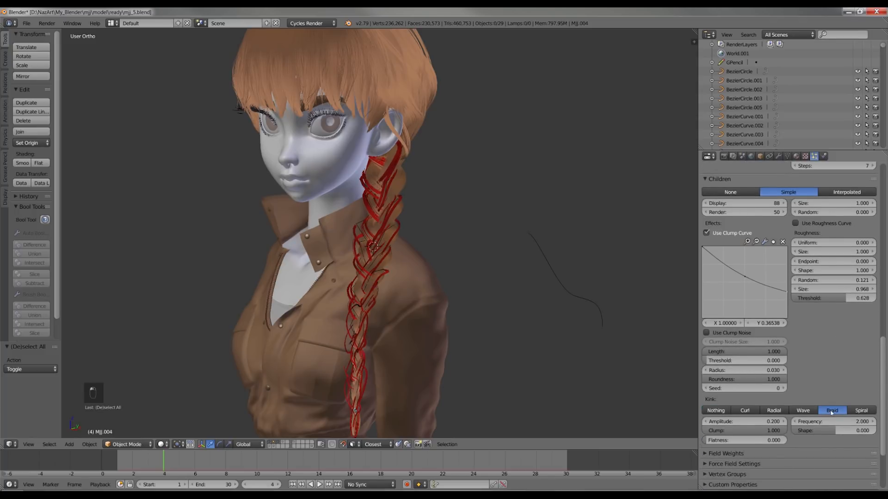
drag(777, 425, 758, 425)
drag(814, 422, 768, 424)
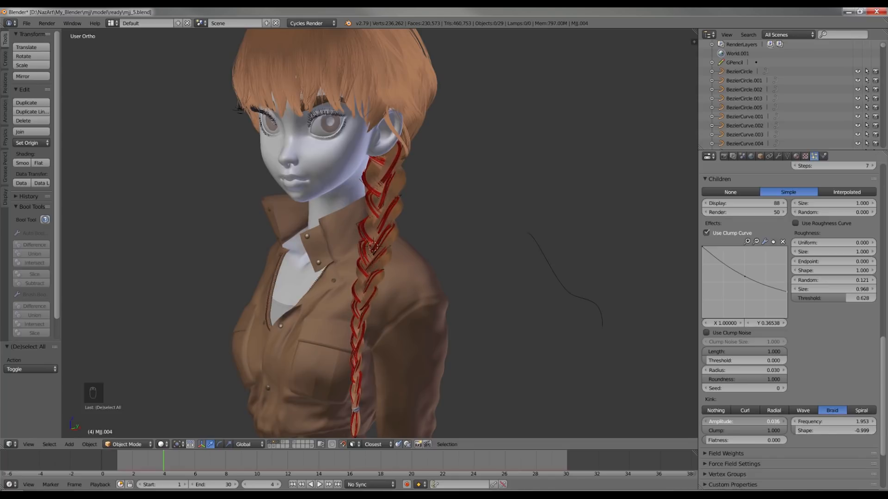
- Assign the hair material to the HNCube.002 strands and inspect the finished braid around the character
middle_drag(548, 314, 580, 338)
scroll(772, 247, up, 14)
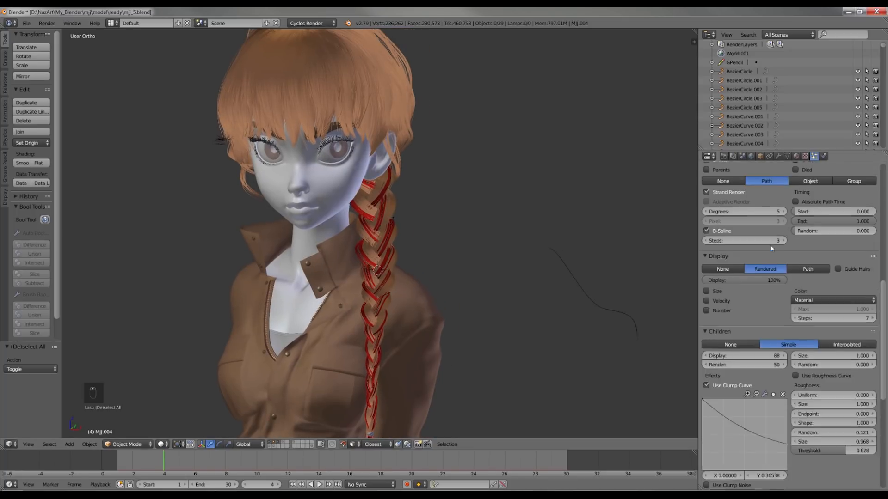
click(745, 260)
click(740, 248)
middle_drag(527, 260, 533, 252)
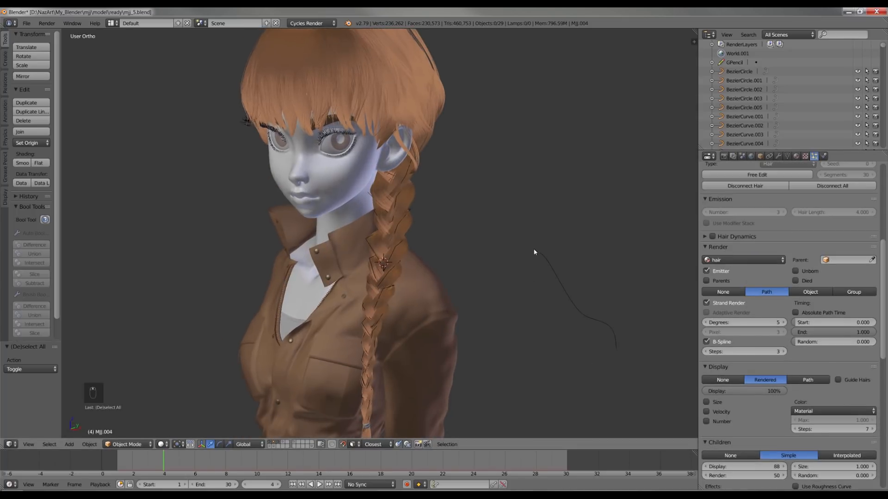
middle_drag(490, 323, 499, 311)
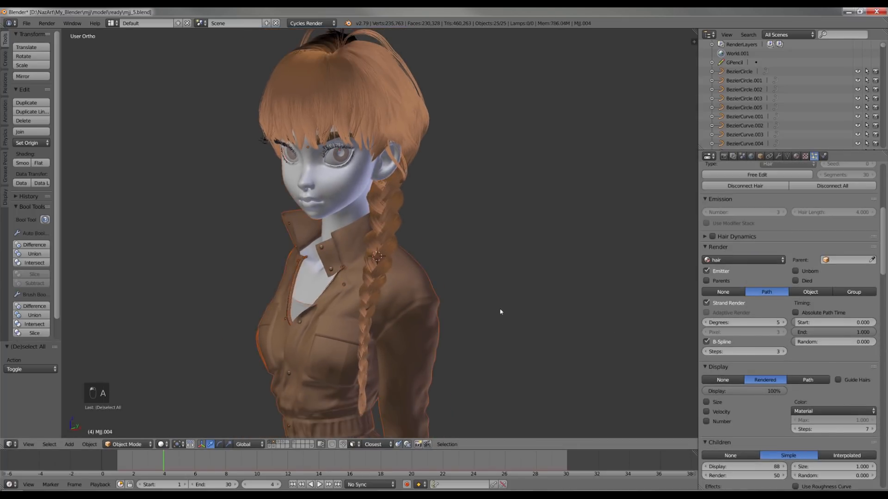
scroll(484, 303, up, 2)
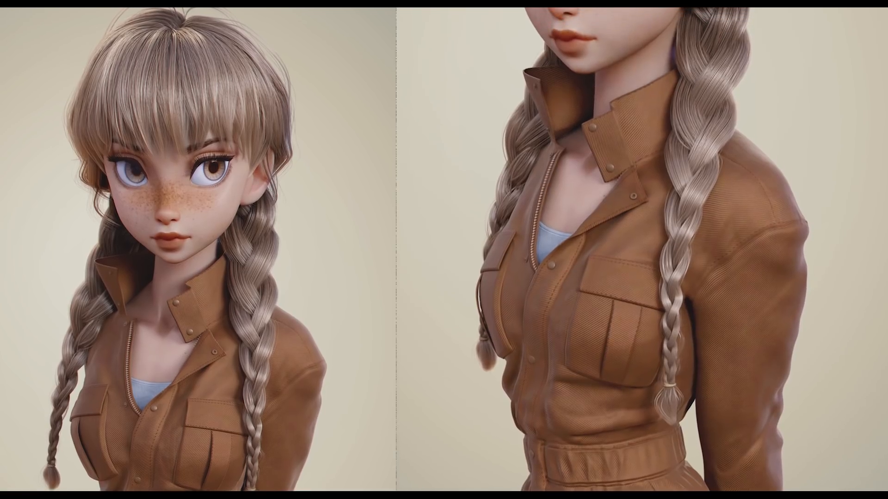